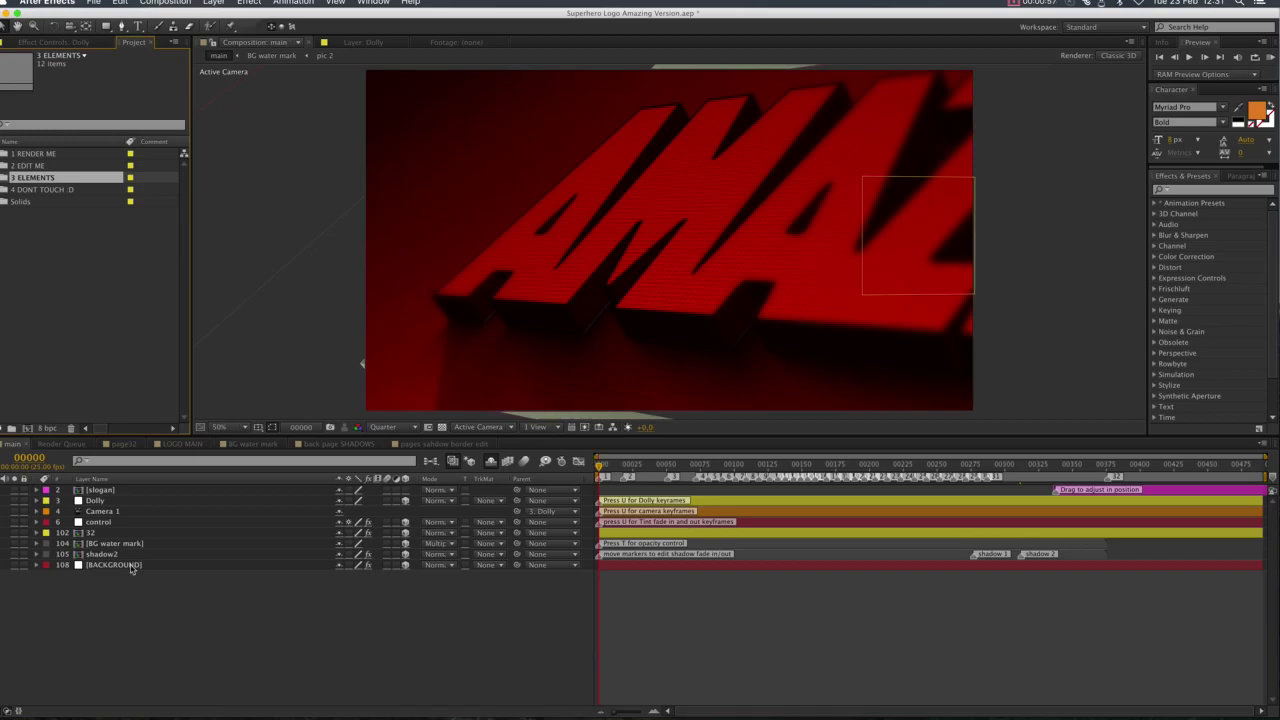
Inspect the 3 ELEMENTS folder's Your pics/ videos contents and the butterfly .ai file, and collapse both folders.
click(5, 178)
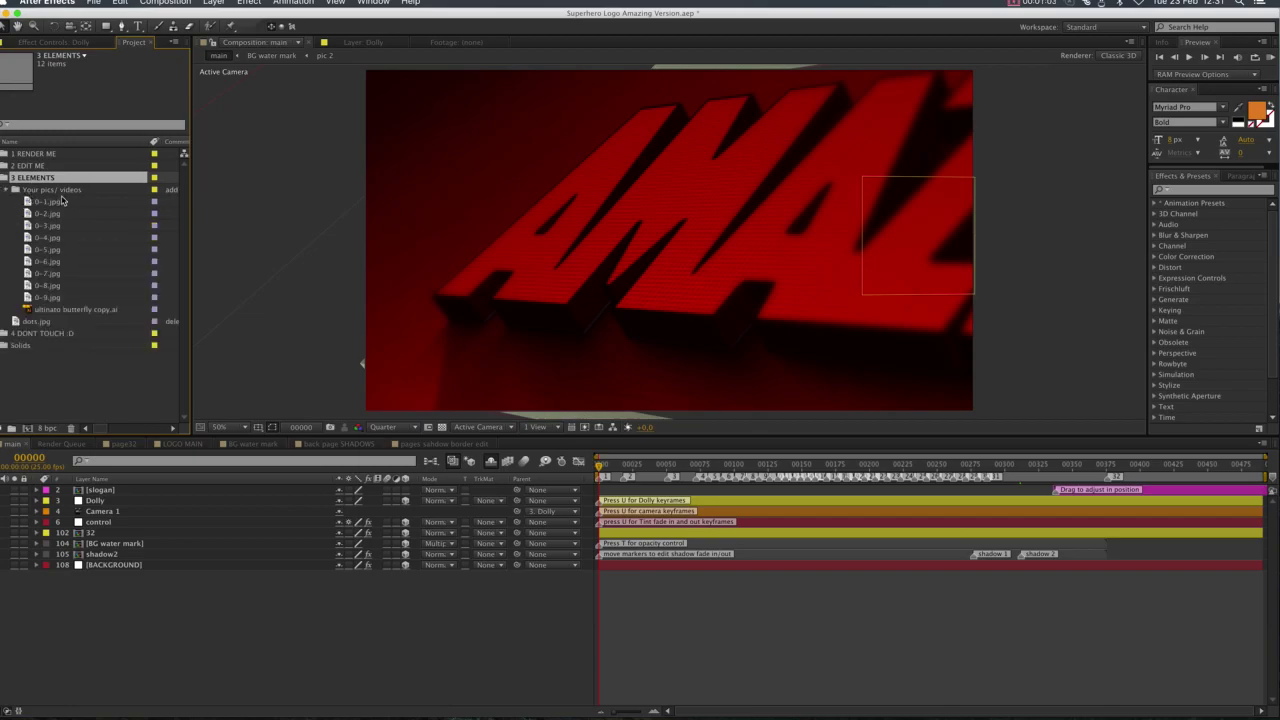
click(49, 310)
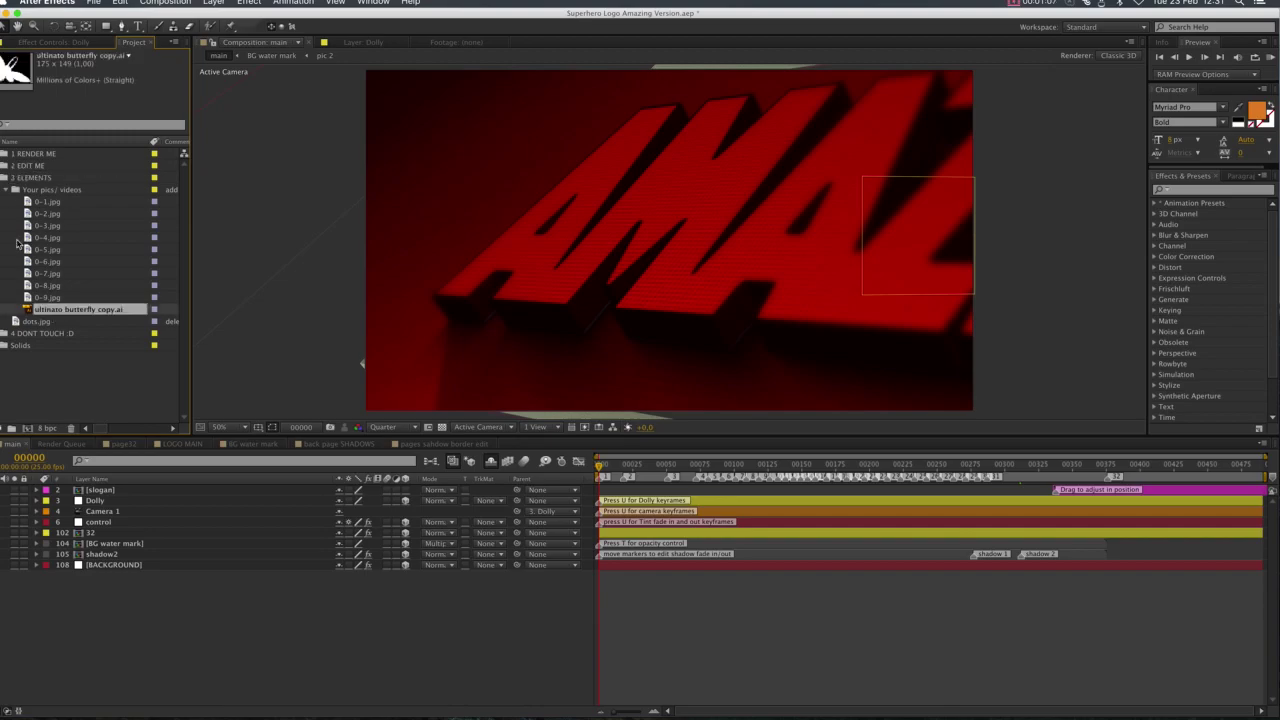
click(6, 189)
click(0, 178)
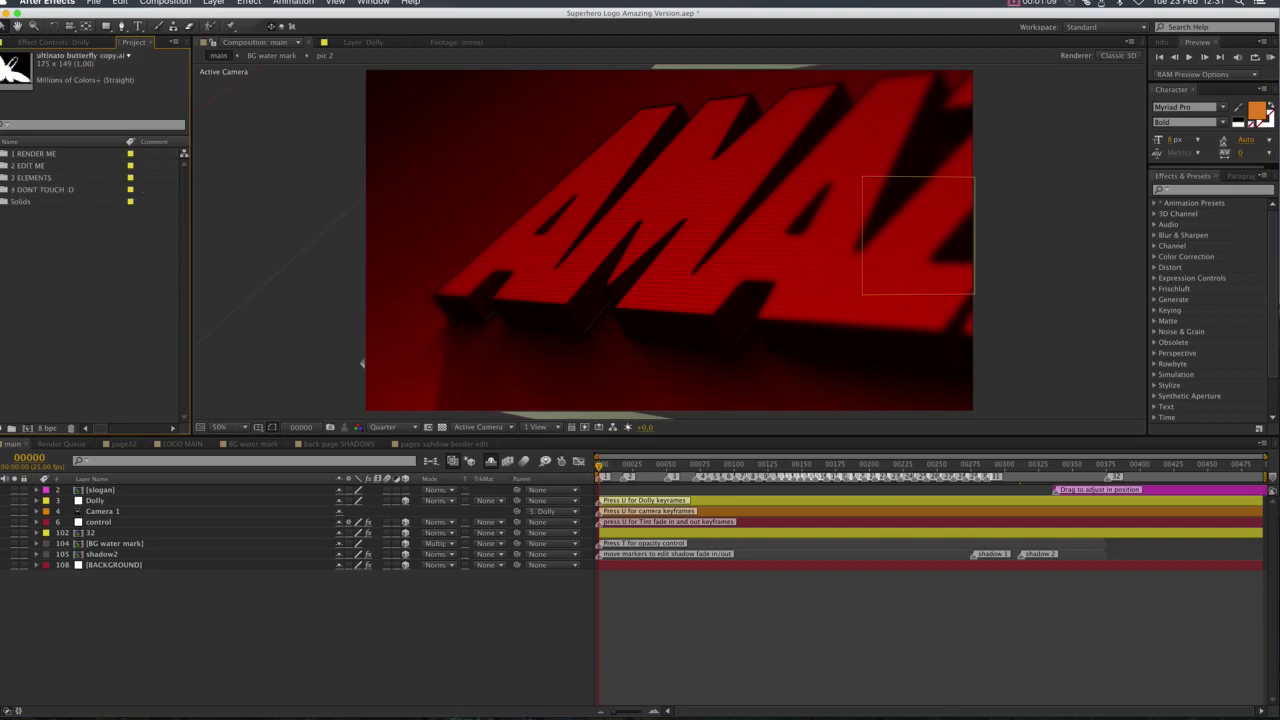
Open the pic 1 composition from the pages edit folder in 2 EDIT ME and fit its frame in view.
click(3, 165)
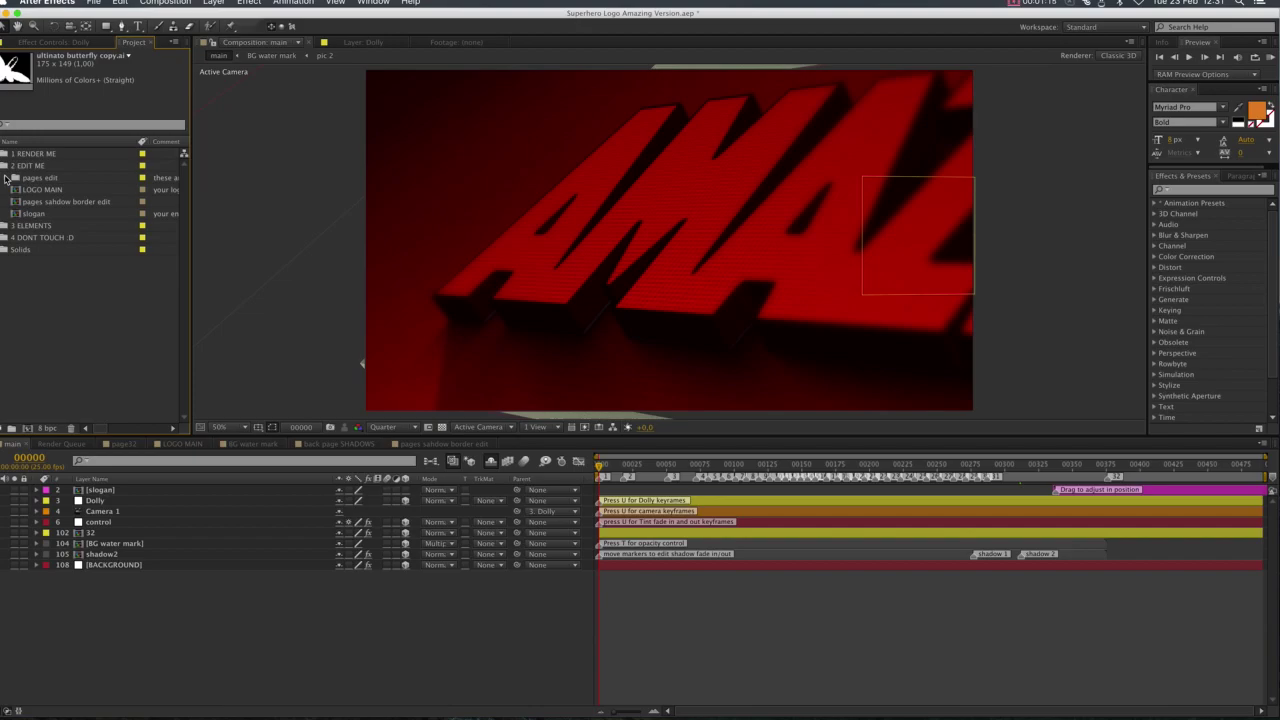
click(5, 178)
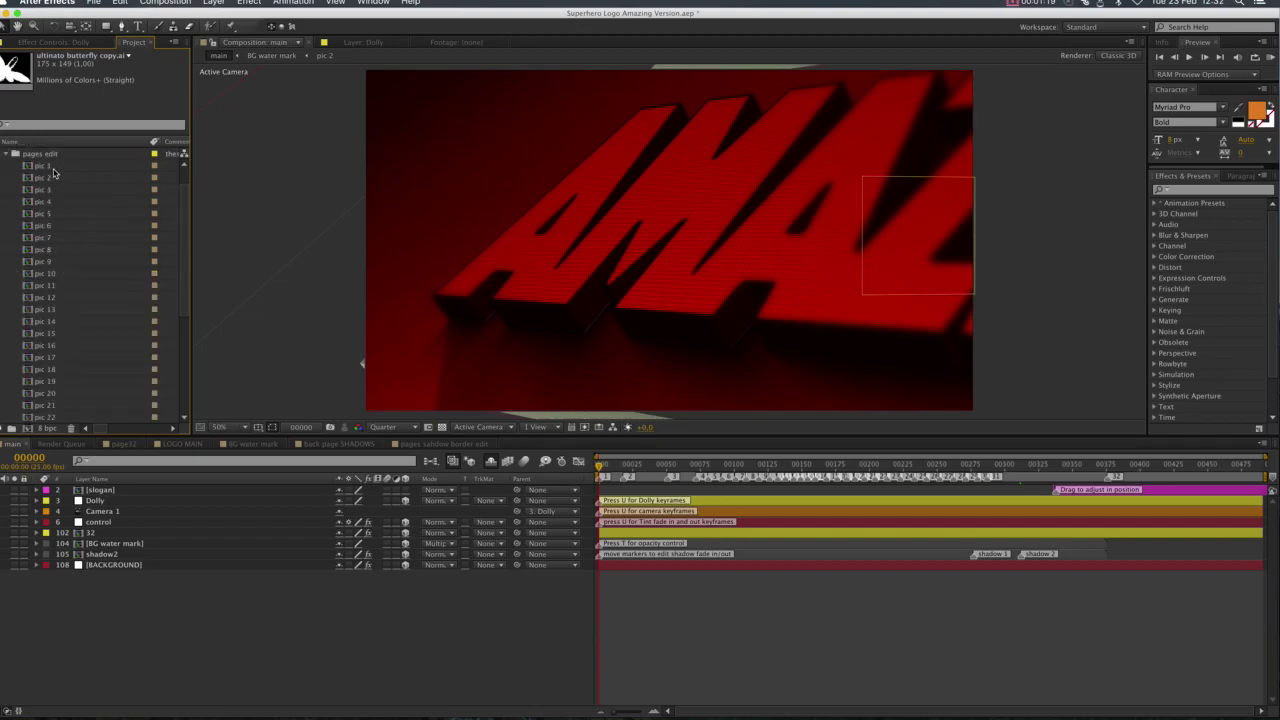
click(54, 168)
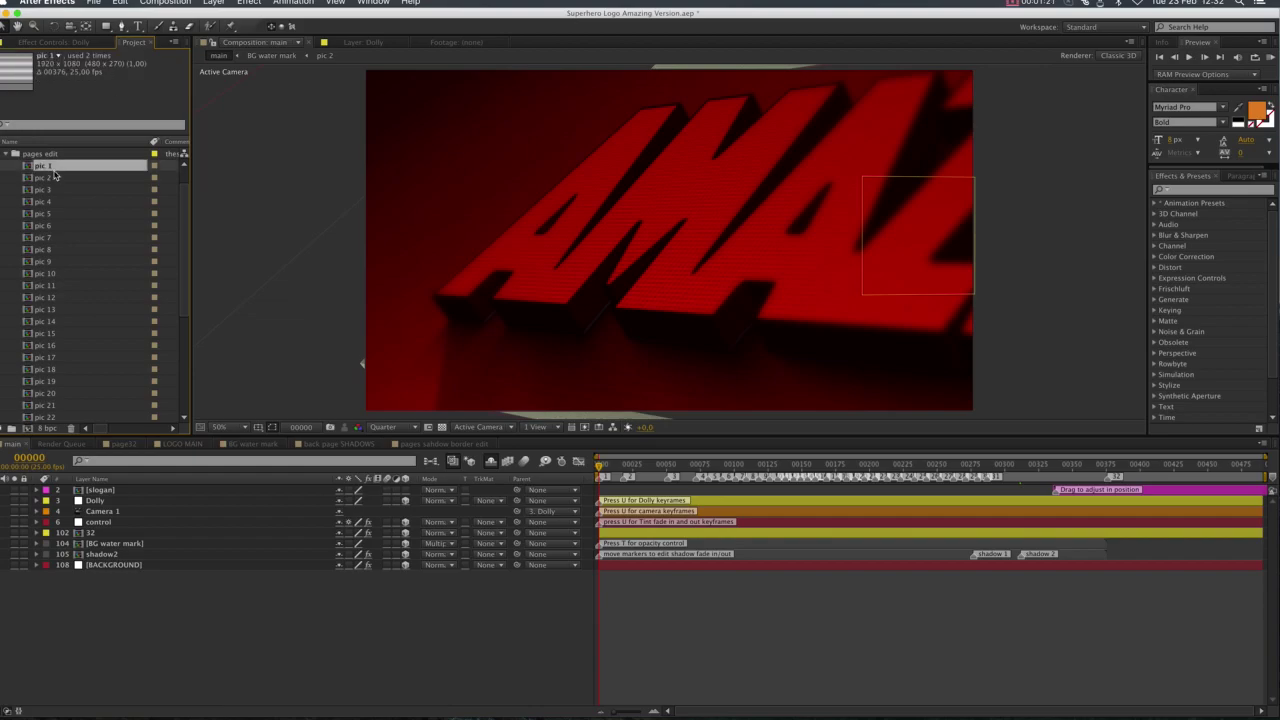
double_click(50, 166)
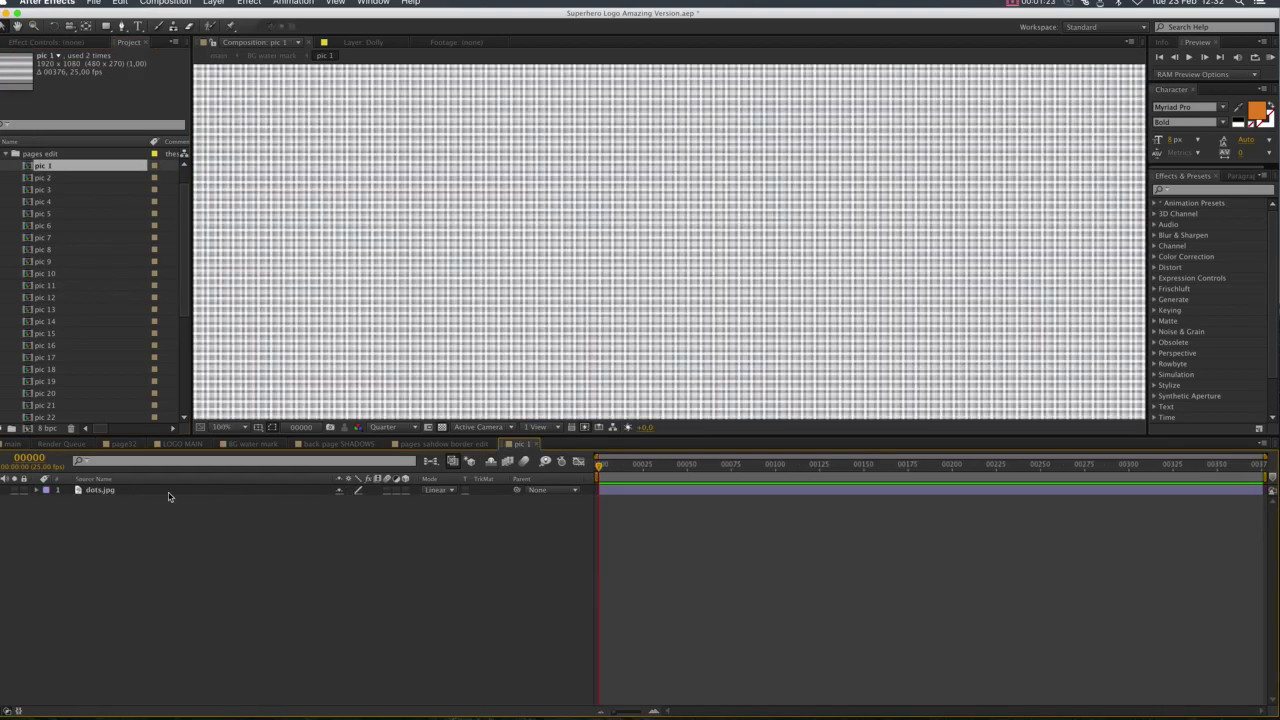
scroll(479, 260, down, 3)
scroll(479, 260, up, 2)
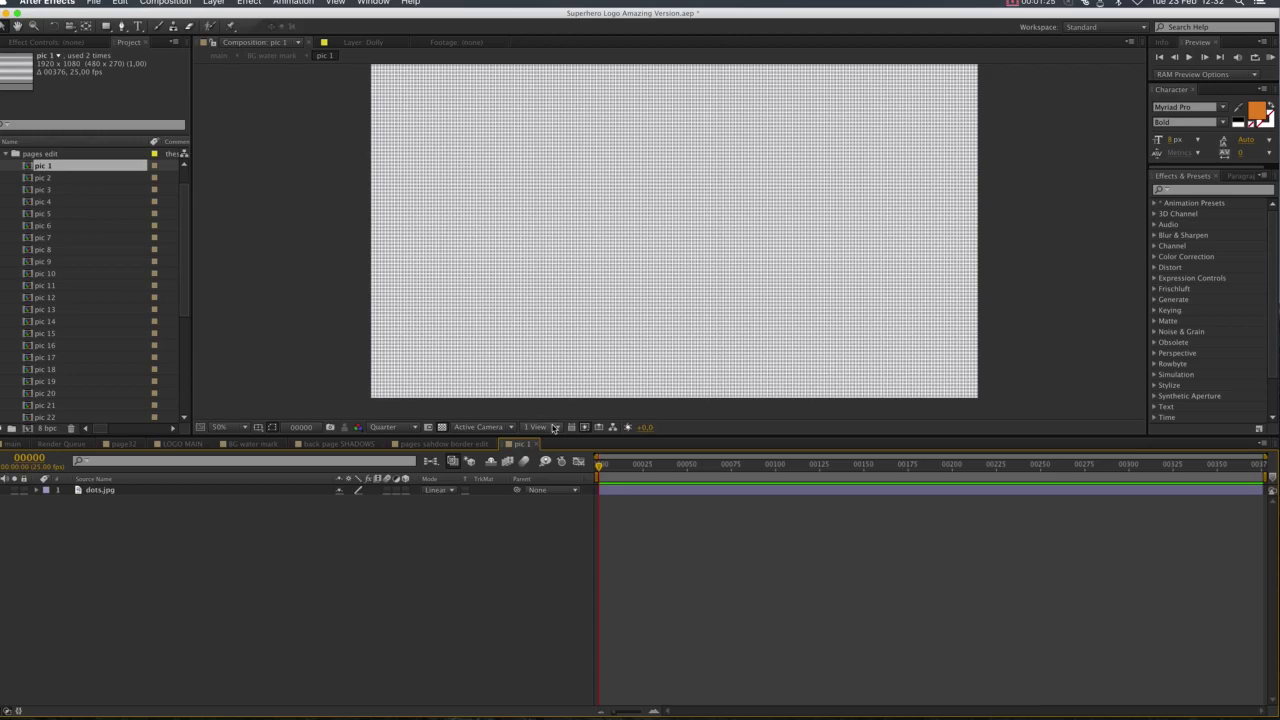
Set the pic 1 preview resolution to Full and select the dots.jpg layer.
click(395, 428)
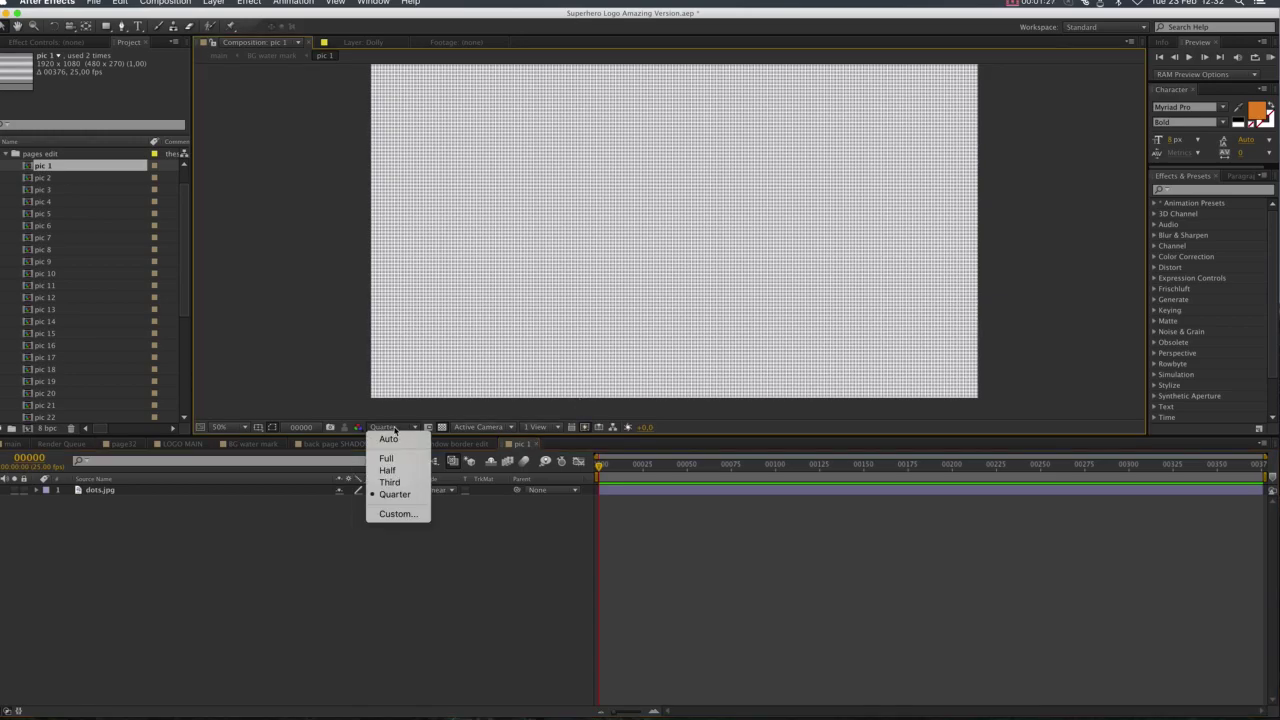
click(386, 458)
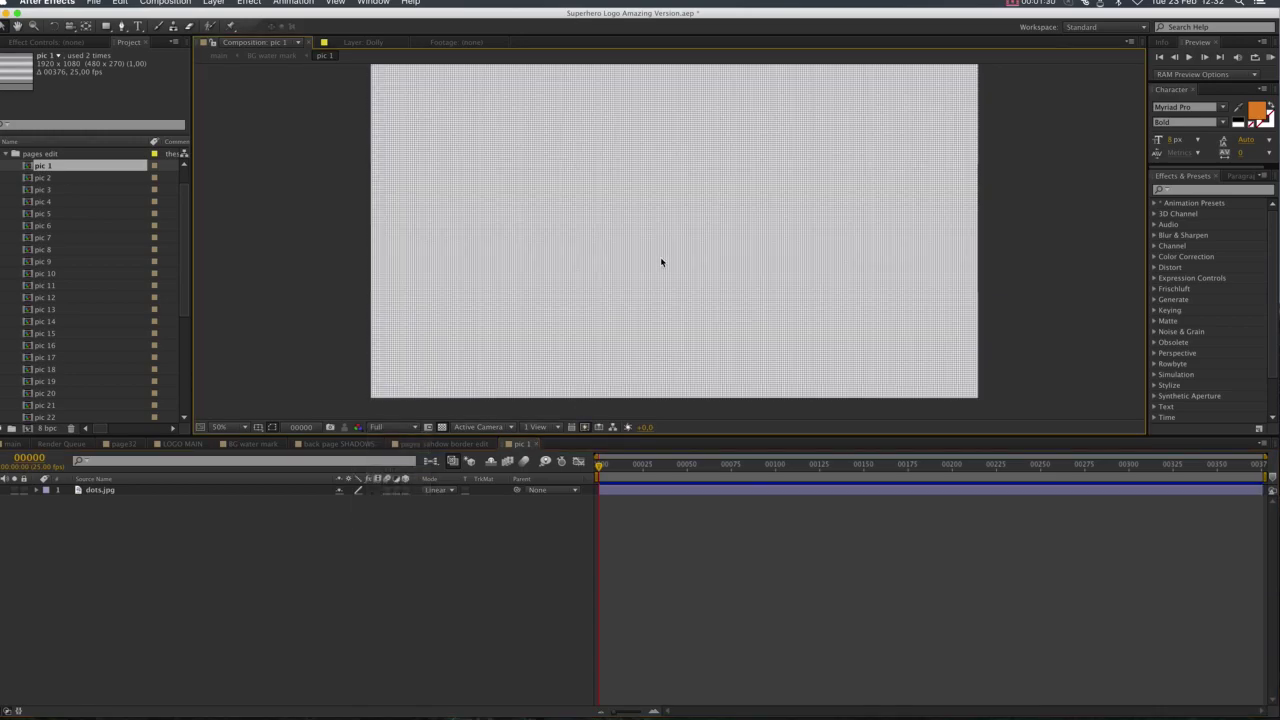
click(723, 301)
scroll(723, 301, up, 2)
scroll(723, 301, down, 2)
click(221, 519)
click(104, 491)
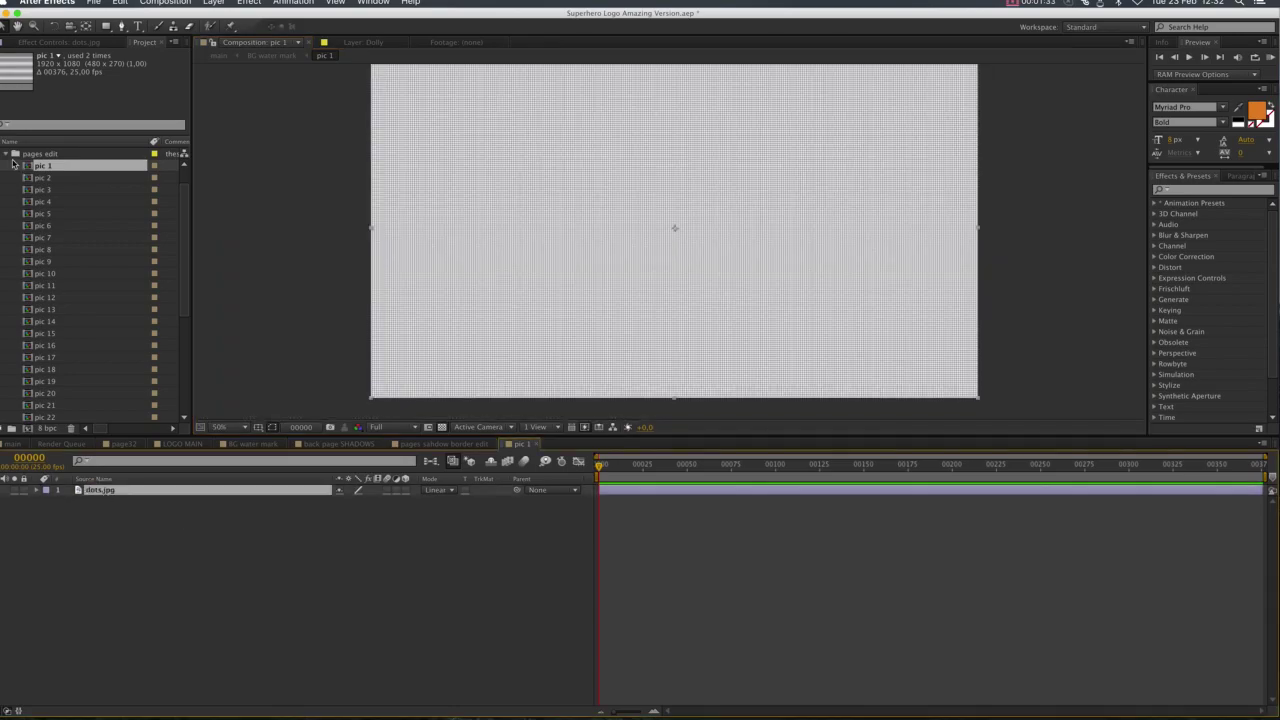
Add 0-1.jpg from the Your pics/ videos folder to pic 1, beneath the dots.jpg layer.
scroll(160, 273, down, 3)
scroll(160, 273, down, 4)
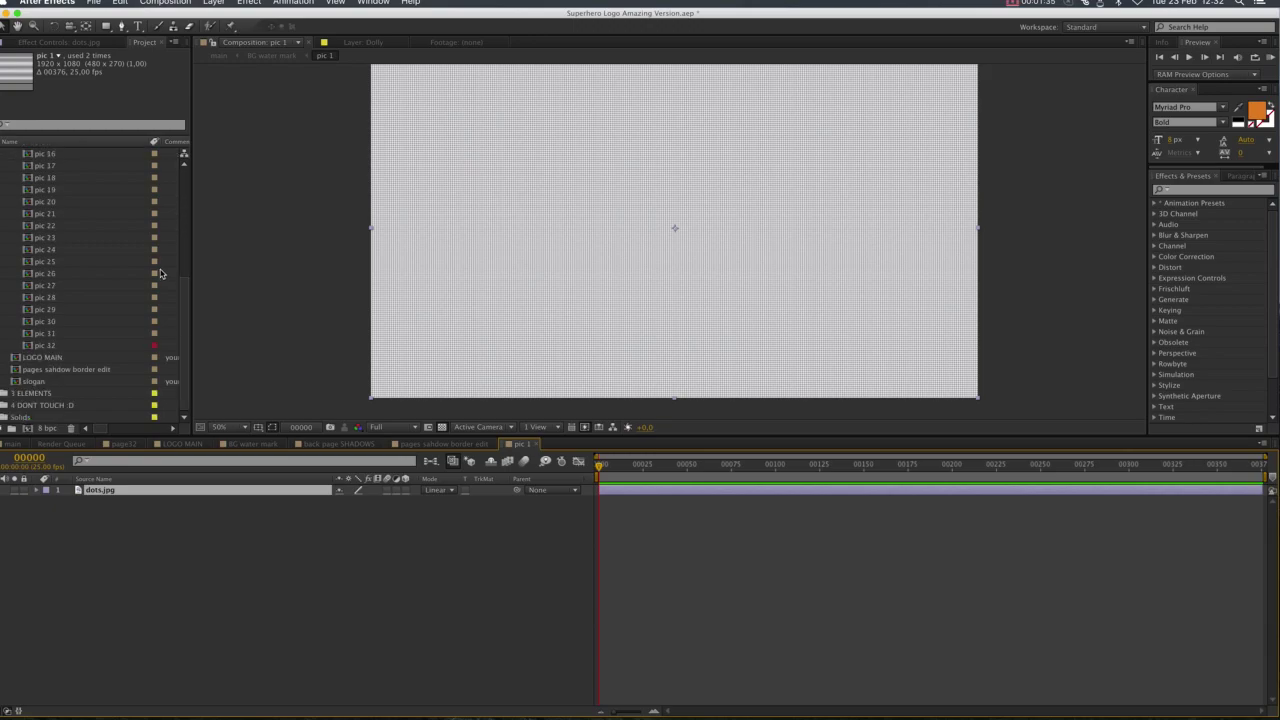
click(5, 393)
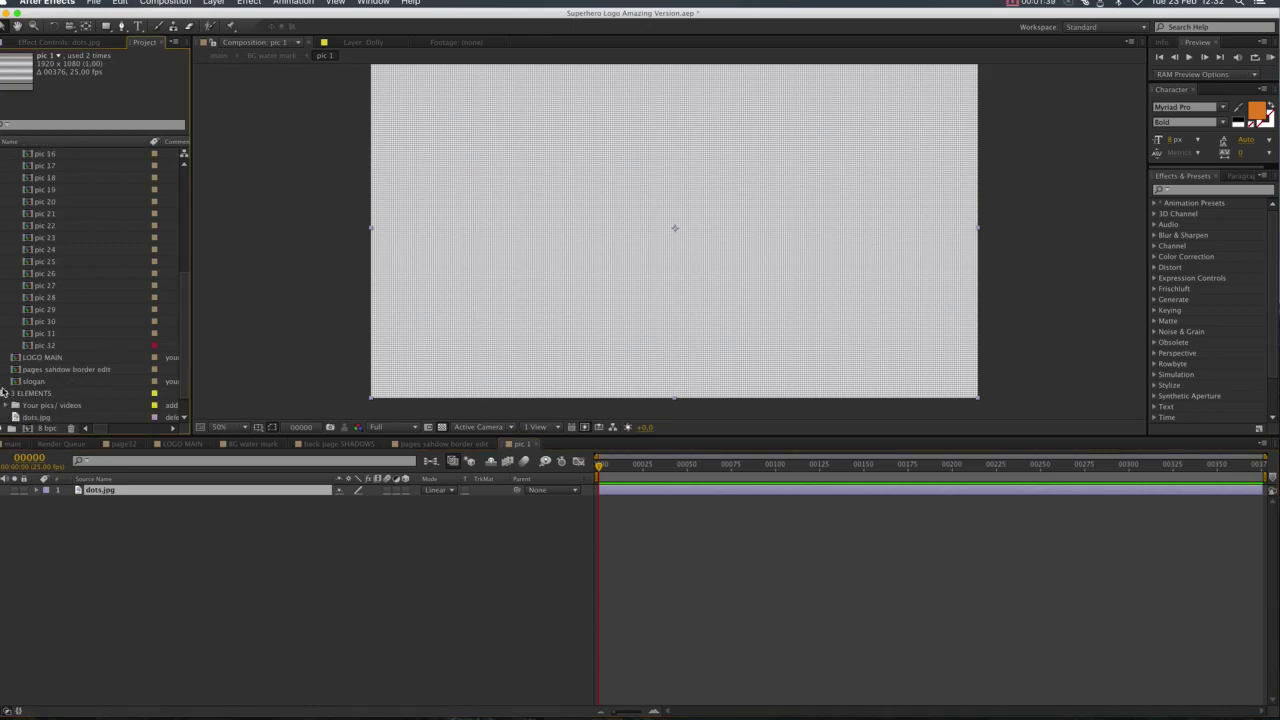
scroll(27, 381, down, 1)
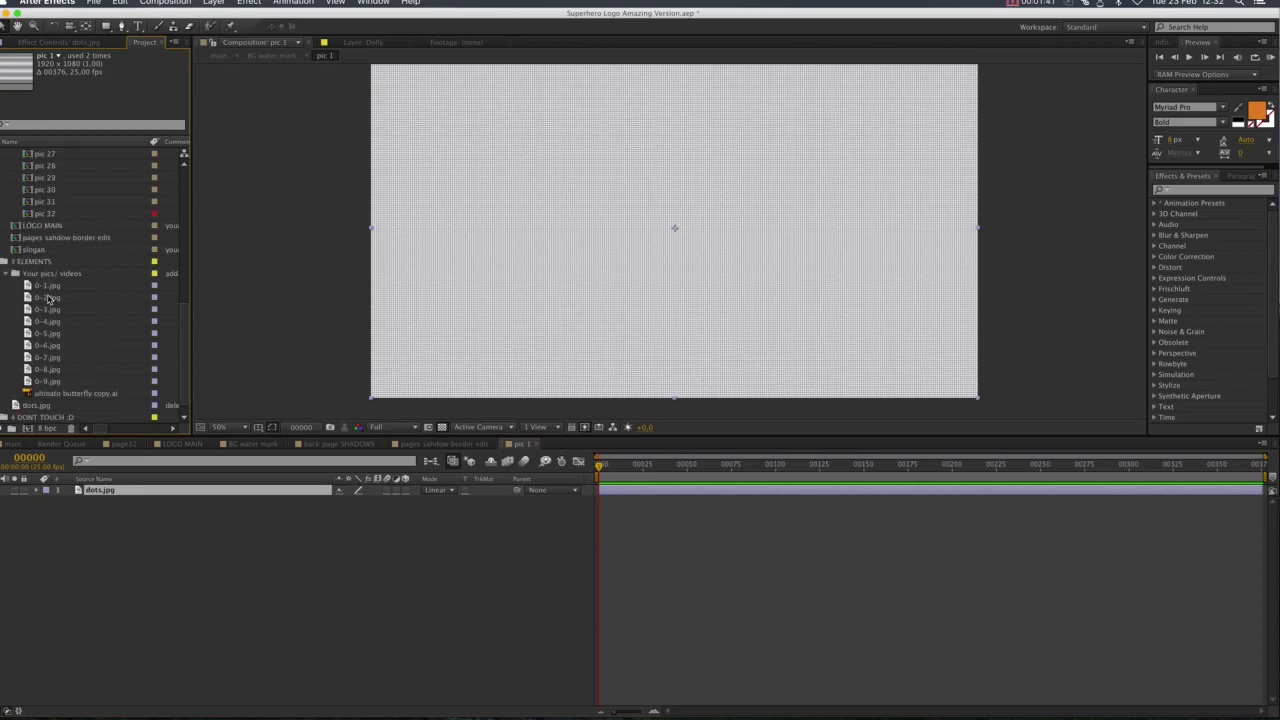
click(50, 286)
drag(57, 312, 149, 534)
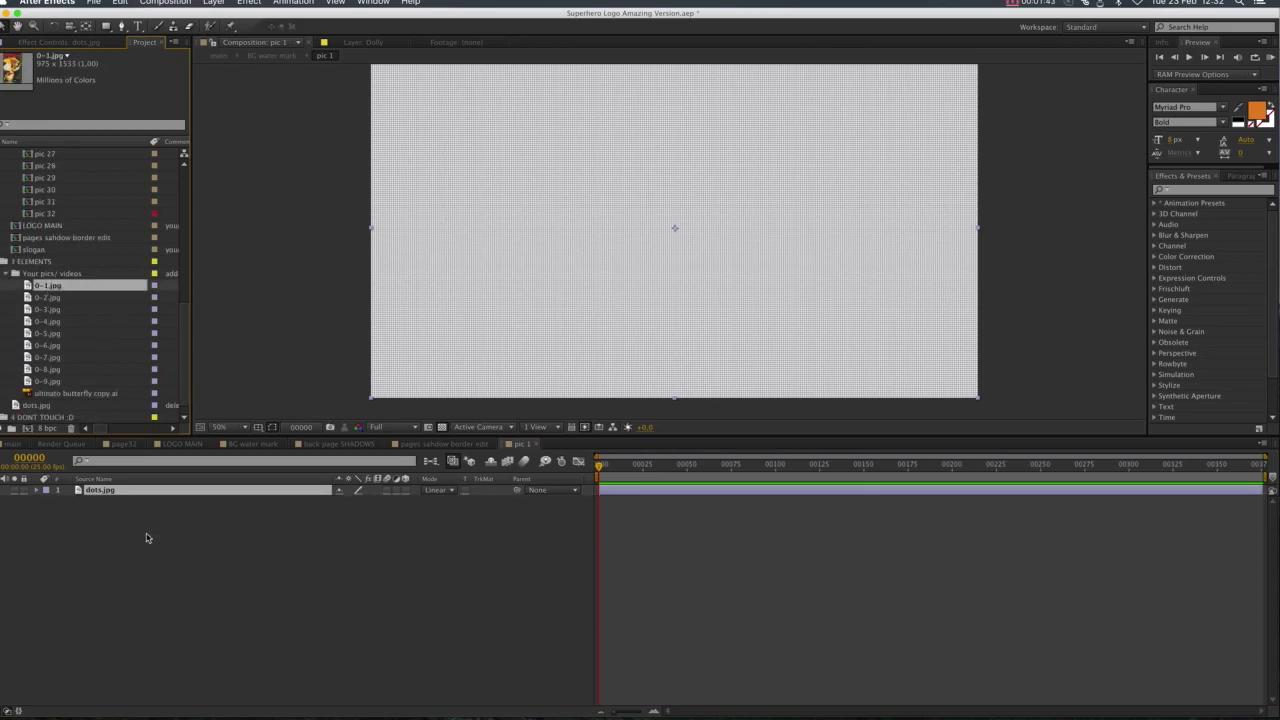
Scale 0-1.jpg up to cover the pic 1 frame and move it down to show the hero's upper body.
scroll(792, 391, down, 3)
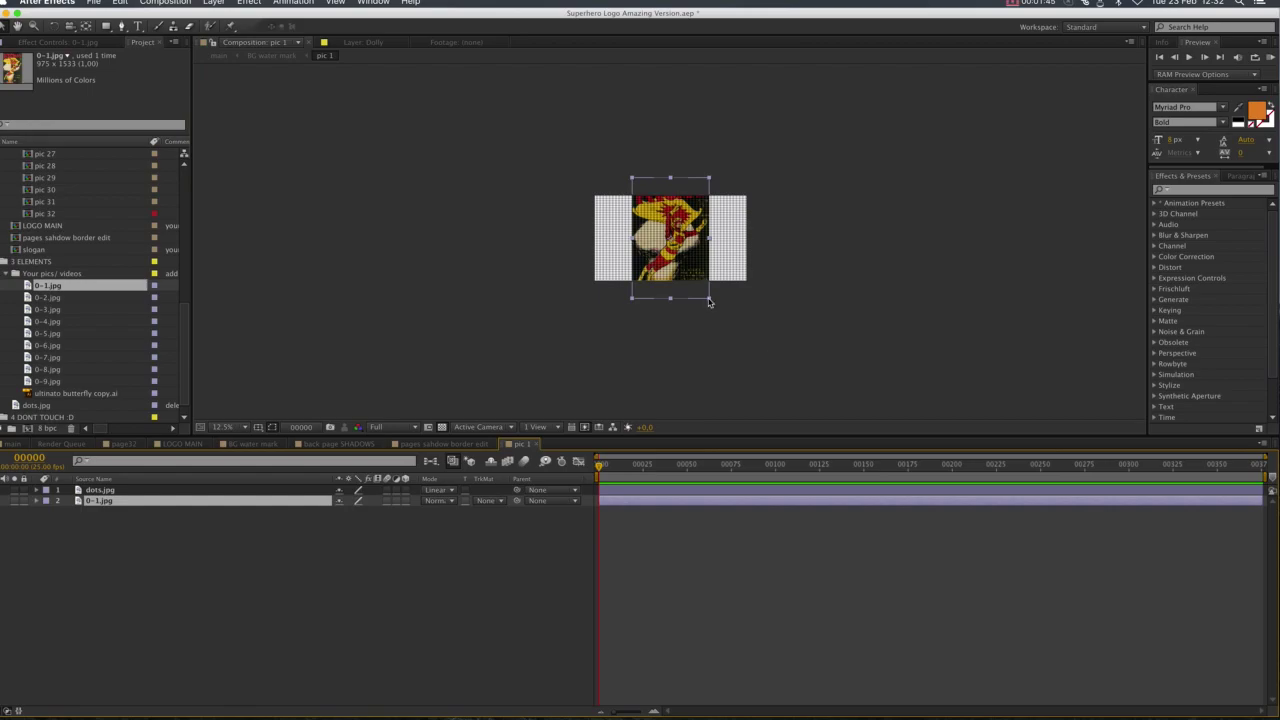
drag(709, 300, 797, 368)
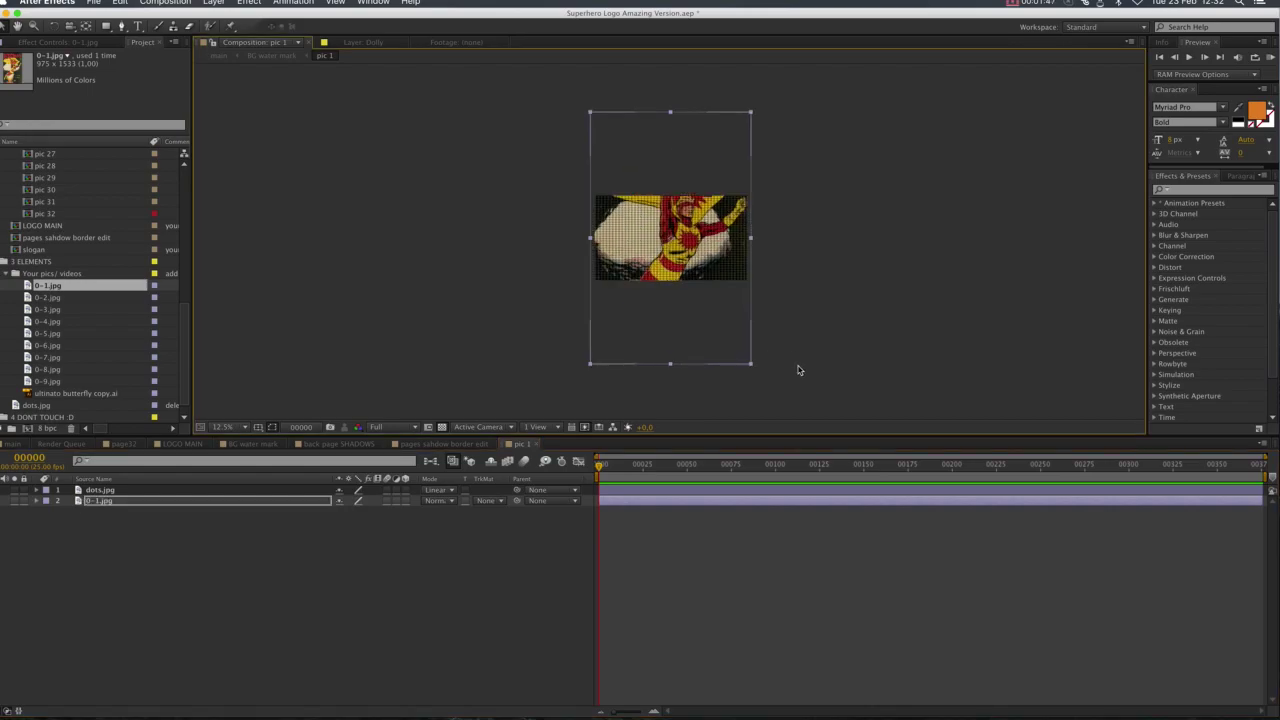
key(period)
drag(765, 272, 768, 322)
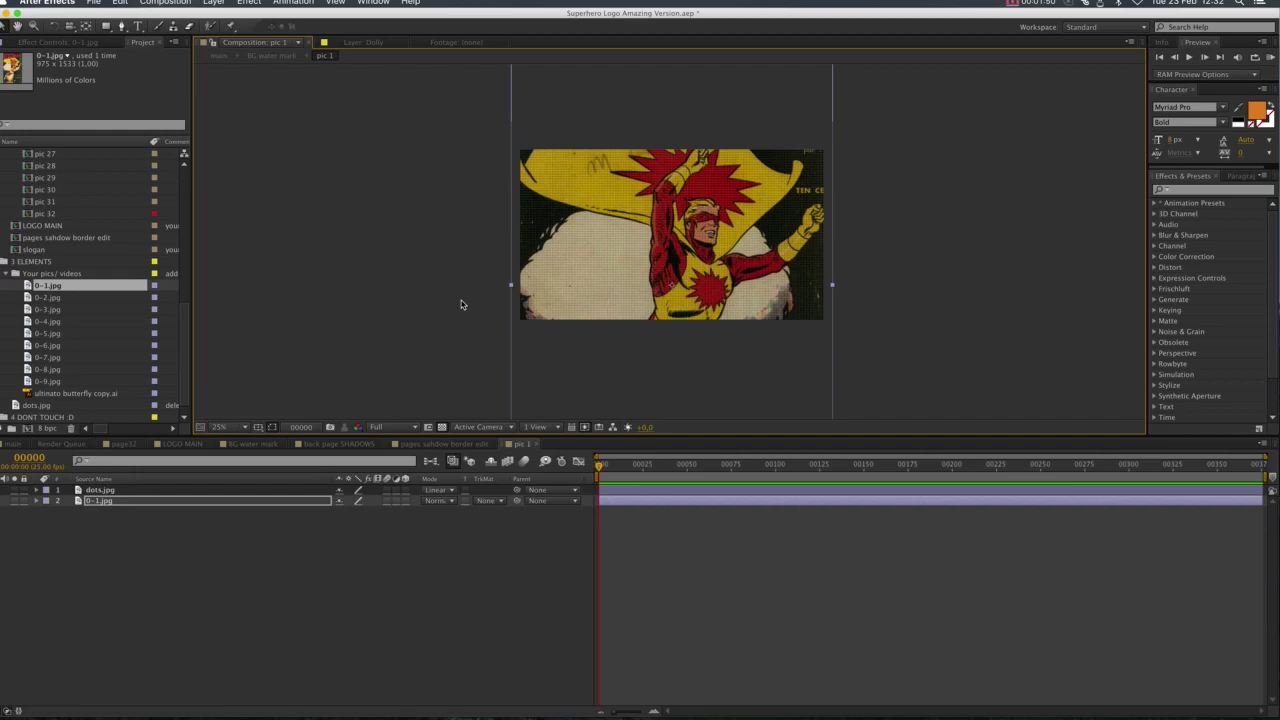
Check the picture in the parent BG water mark composition and return to pic 1.
click(276, 57)
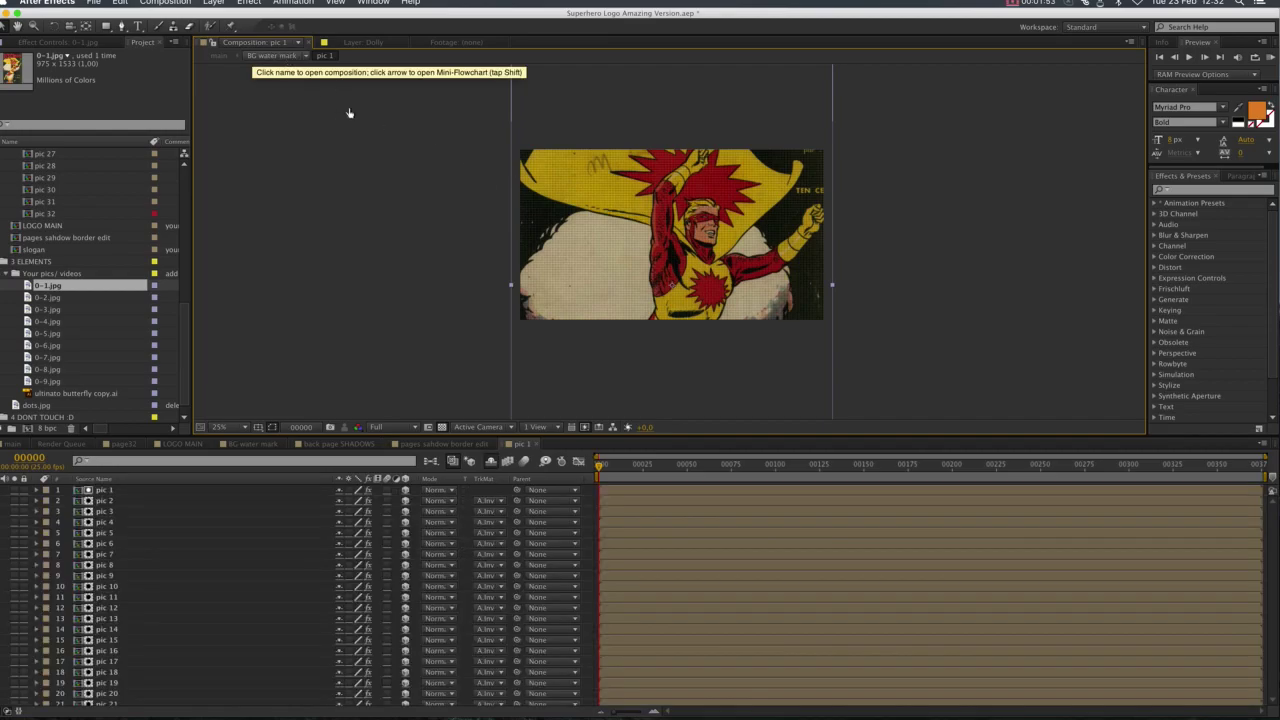
click(324, 56)
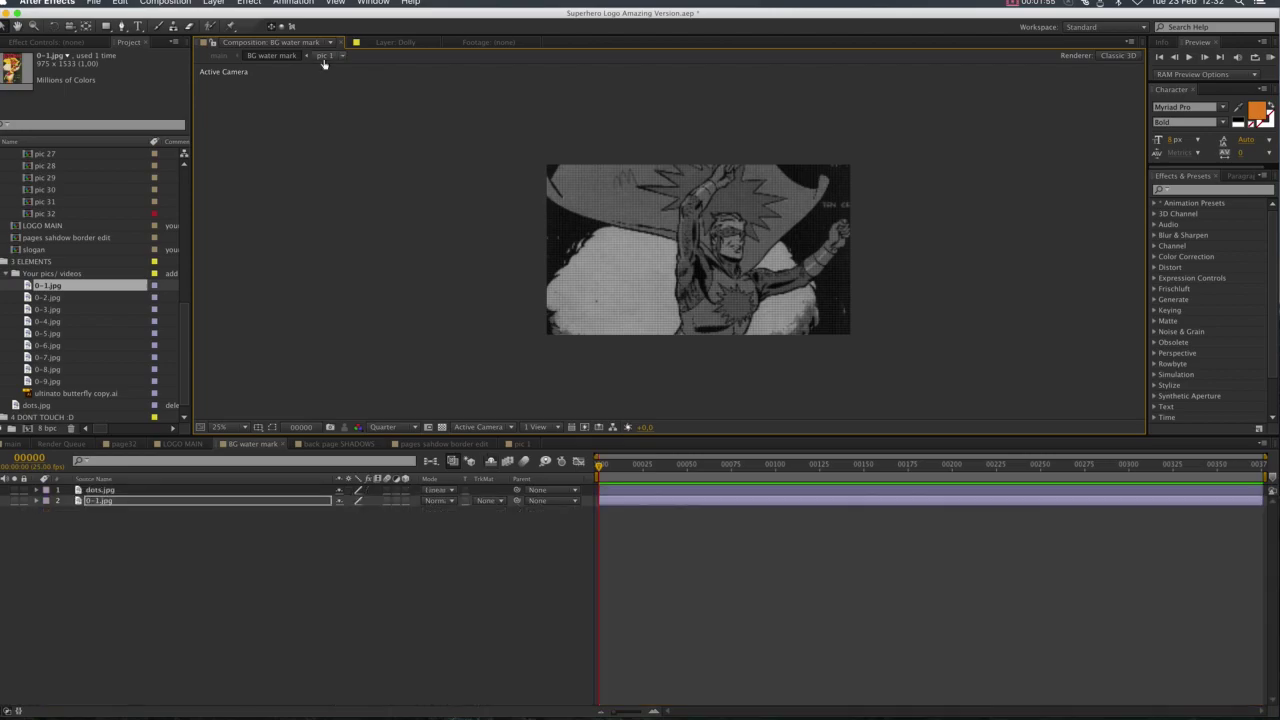
click(181, 597)
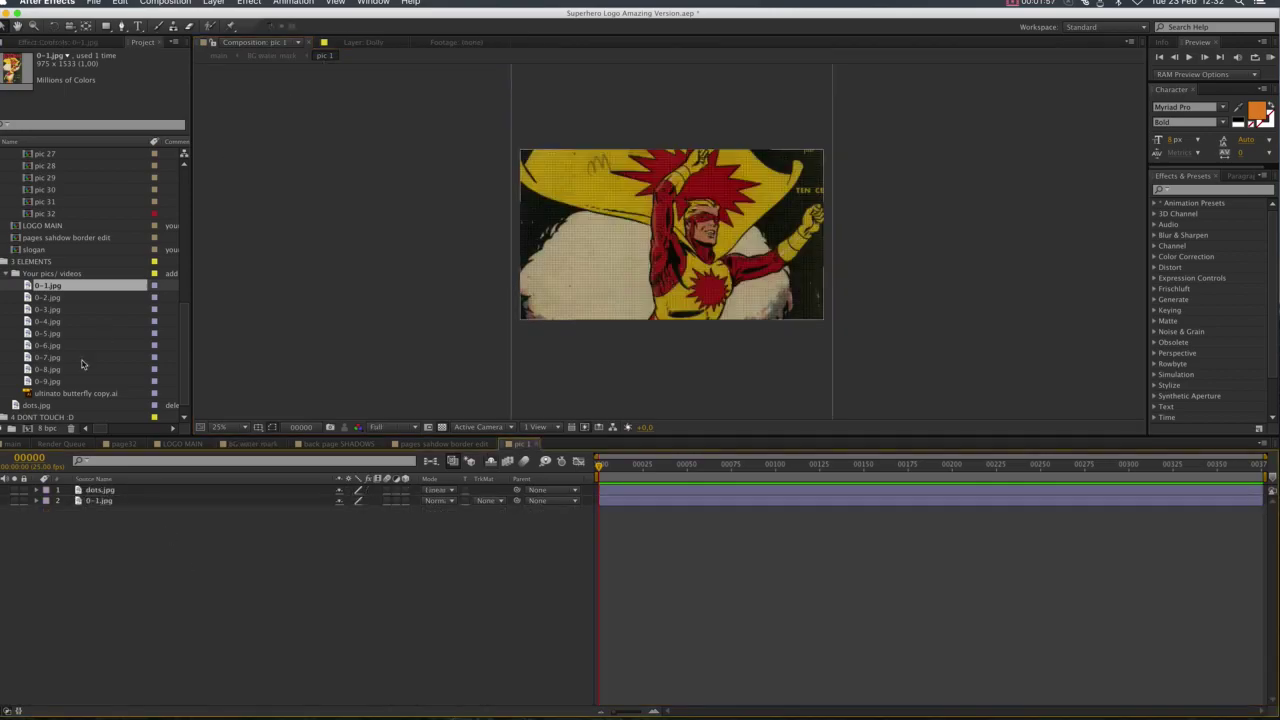
Reveal pic 1 in the project and view where it is used in the pages sahdow border edit composition.
right_click(243, 598)
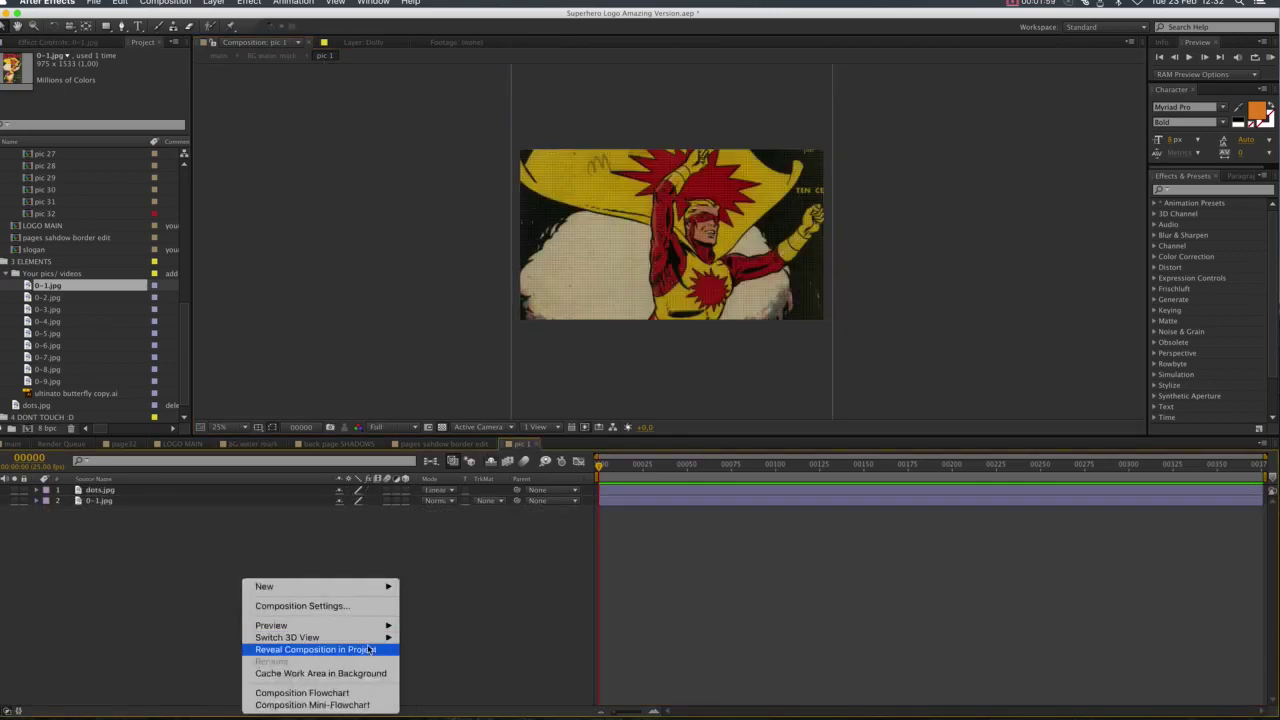
click(352, 651)
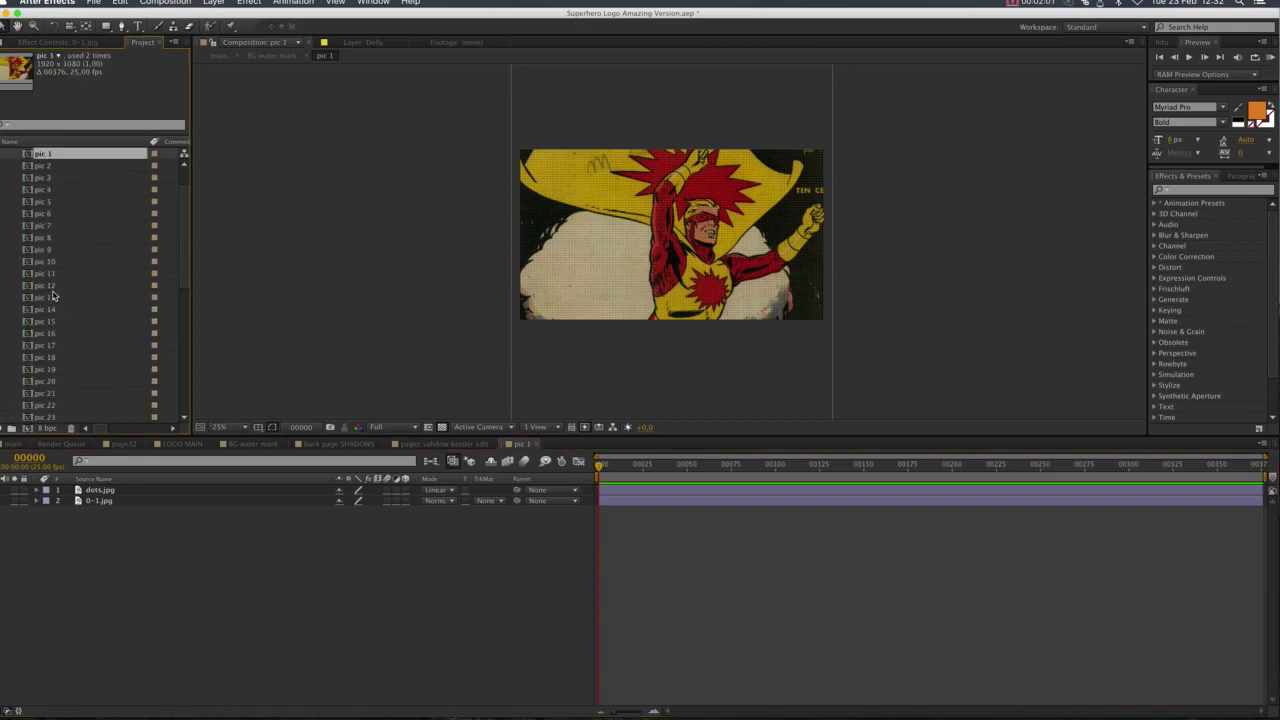
right_click(60, 155)
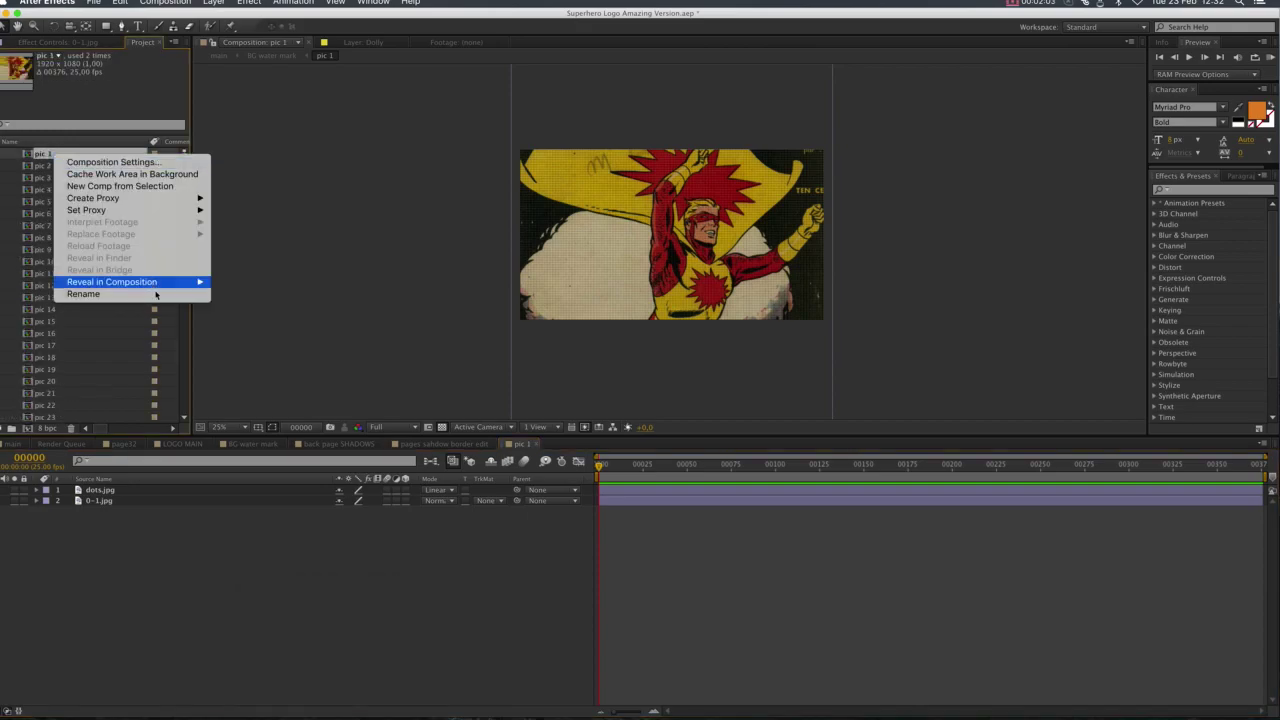
mouse_move(152, 288)
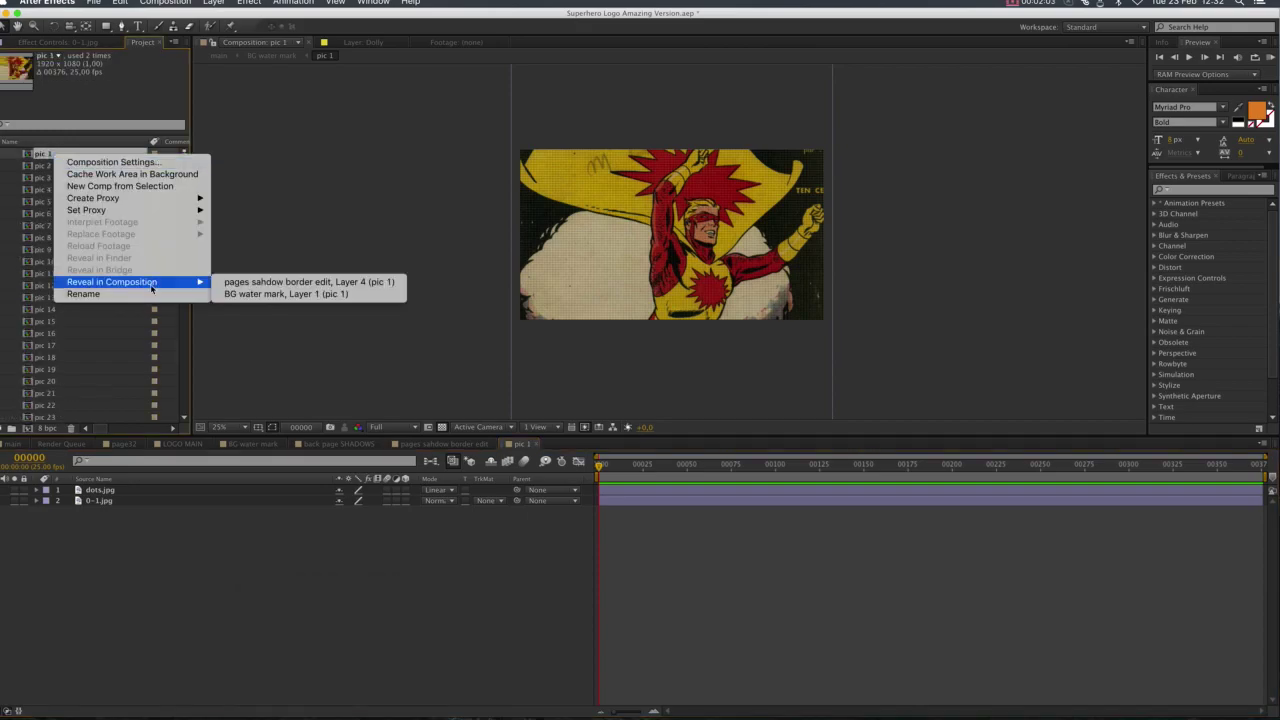
click(255, 281)
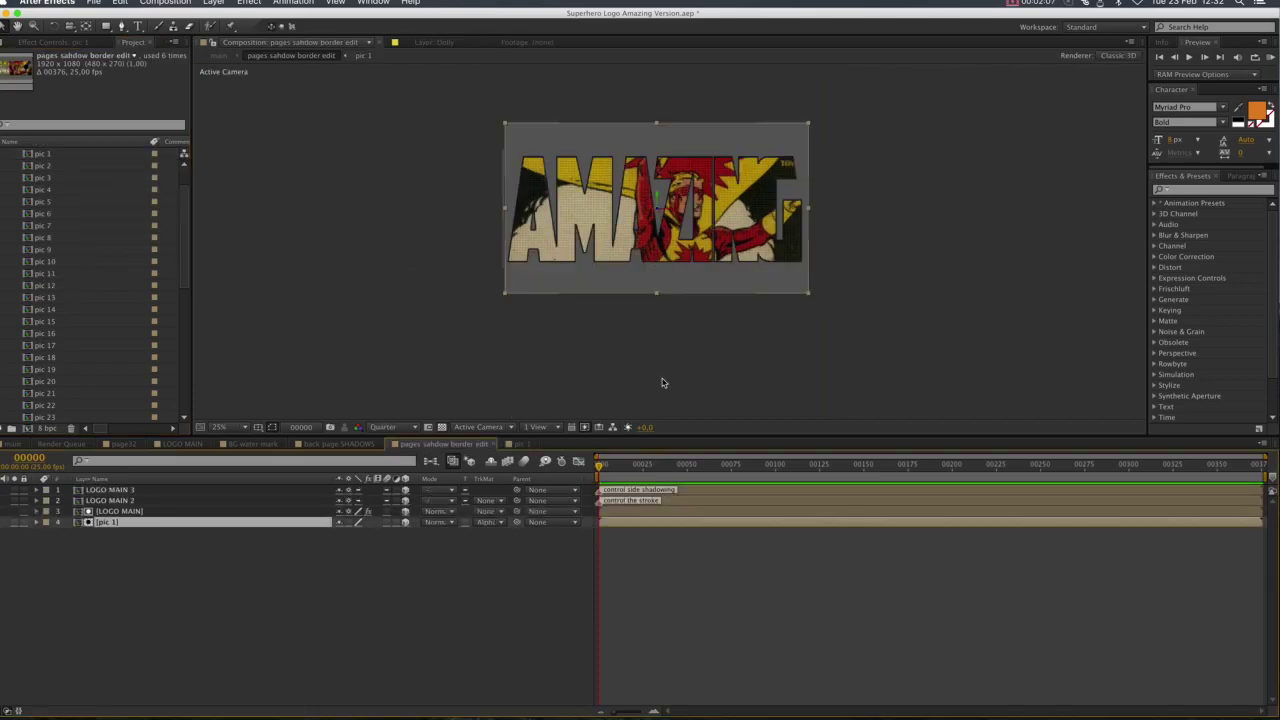
drag(612, 476, 576, 444)
Open the pic 2 composition and add 0-2.jpg beneath its dots.jpg layer.
scroll(10, 188, up, 3)
double_click(42, 201)
scroll(84, 364, down, 1)
scroll(84, 364, down, 8)
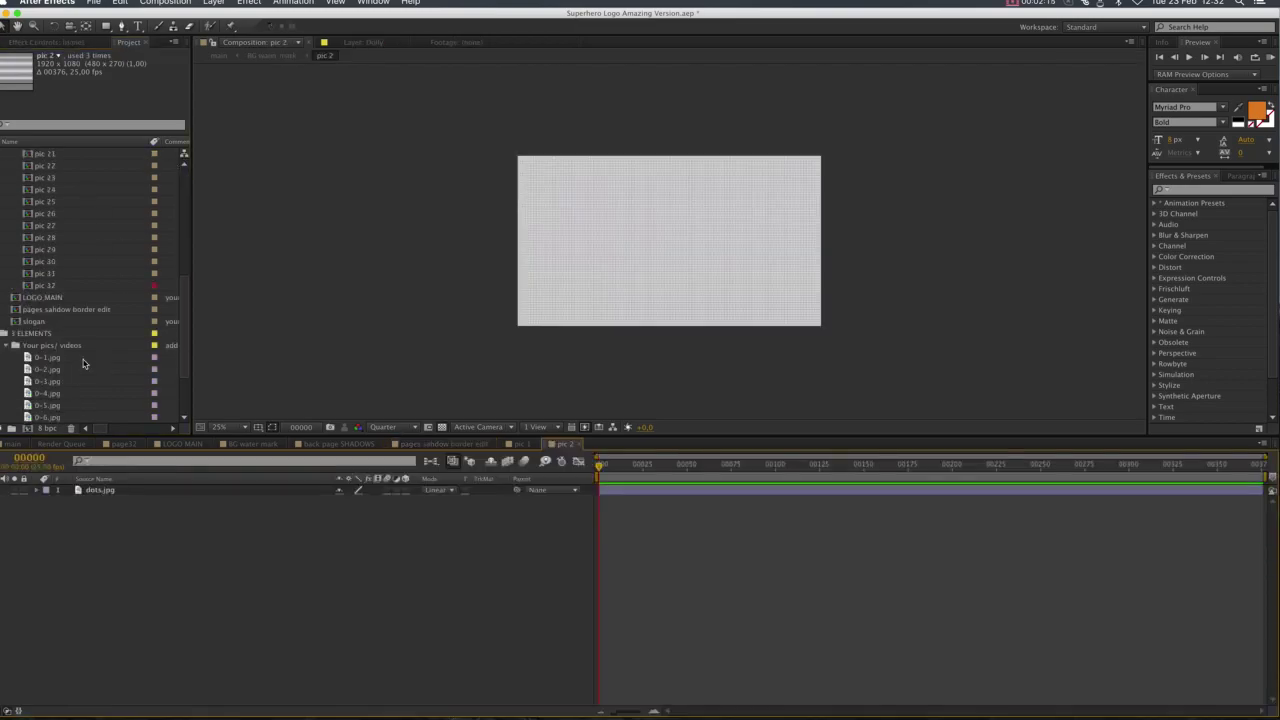
click(59, 370)
drag(85, 460, 90, 498)
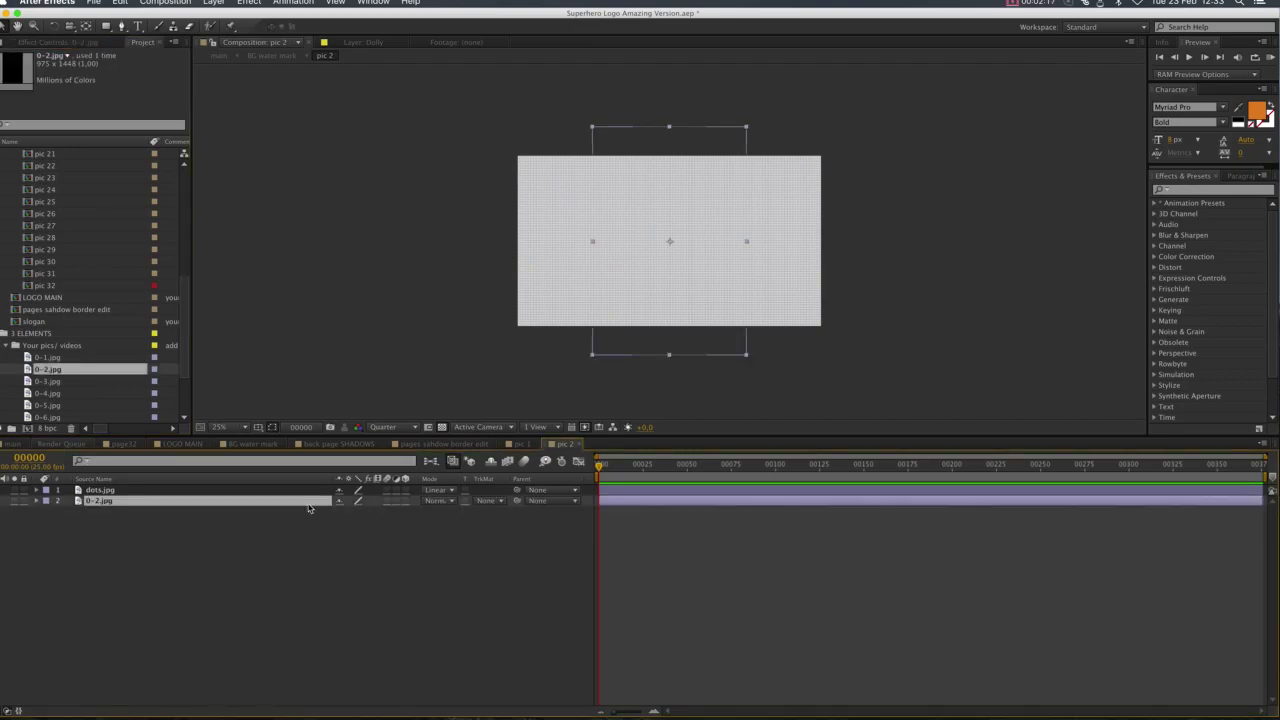
Scale 0-2.jpg up to fill the pic 2 frame and move it down to frame the two characters' upper bodies.
click(751, 363)
key(super+alt+shift+h)
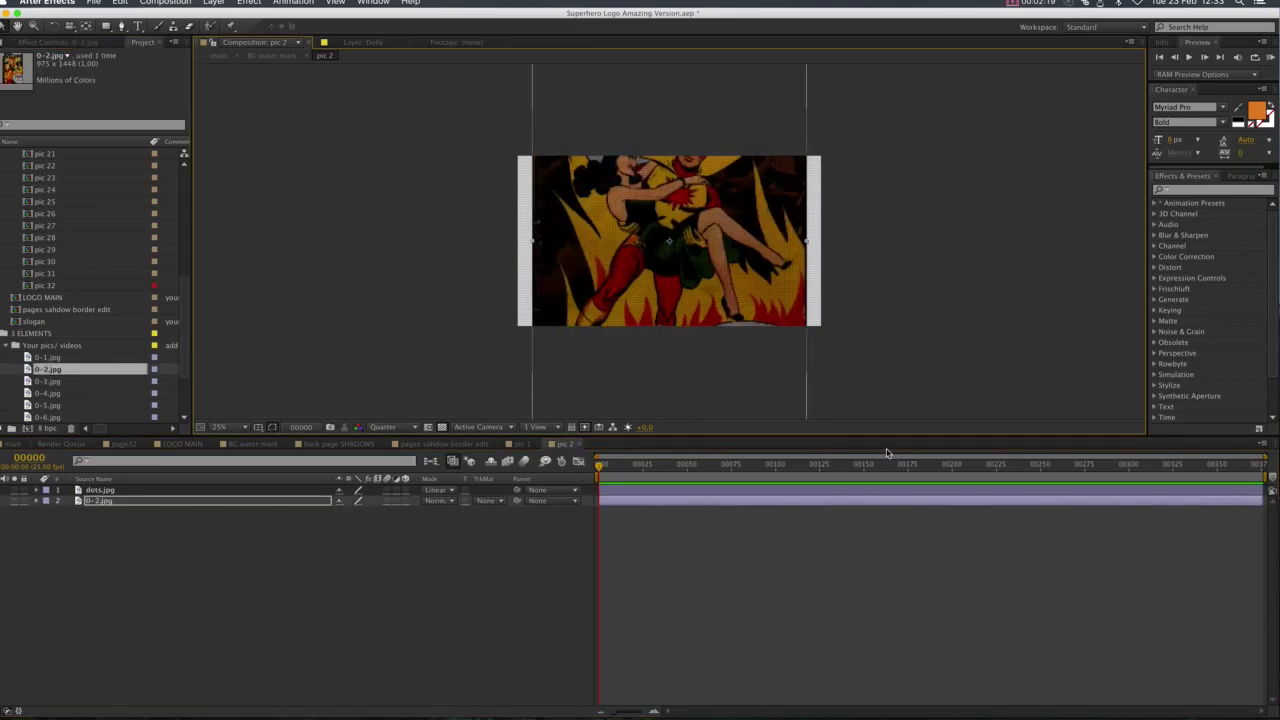
mouse_move(787, 357)
mouse_down()
mouse_move(794, 380)
mouse_move(778, 365)
mouse_up()
click(119, 607)
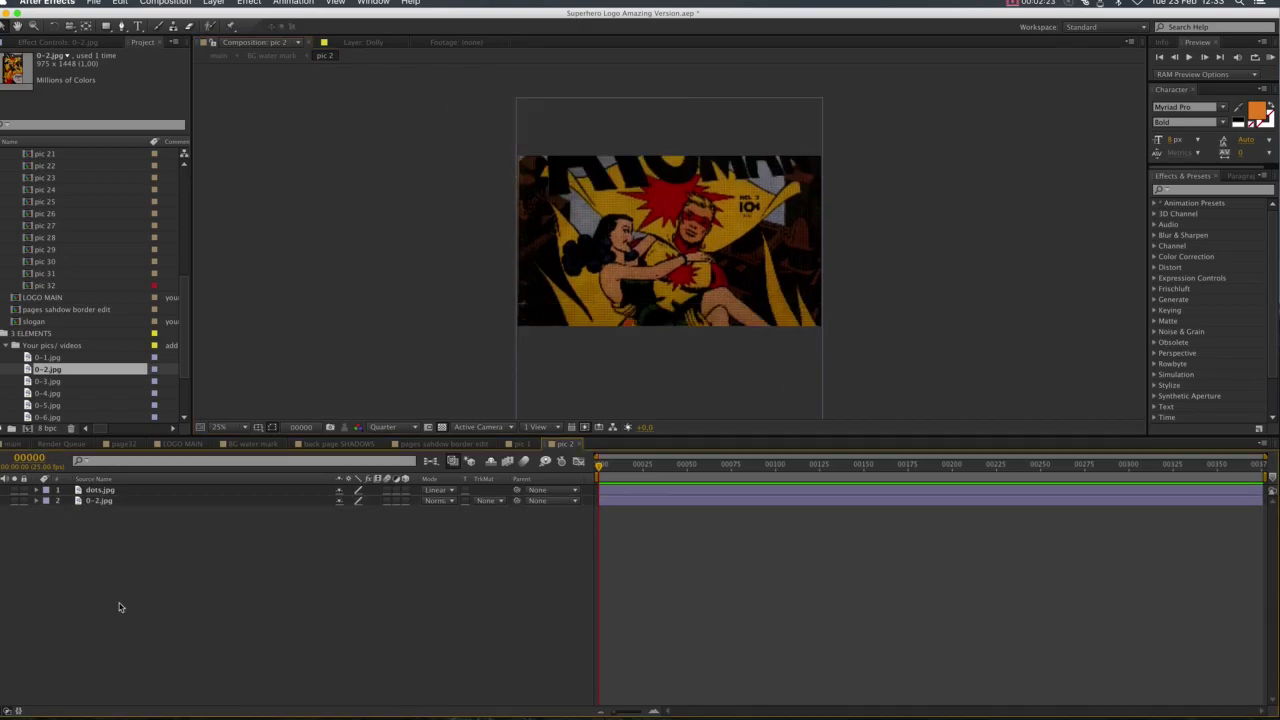
Hide the dots.jpg layer in pic 2 to view the picture without the dot pattern.
drag(180, 328, 188, 180)
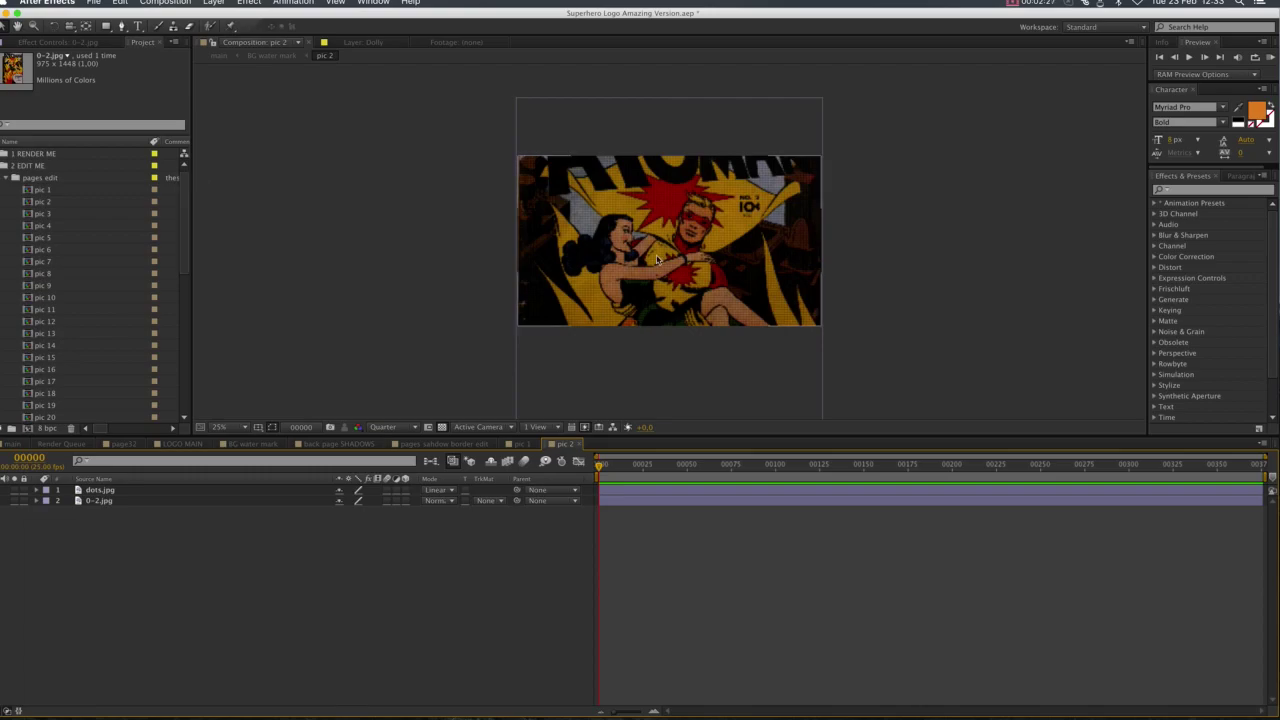
click(96, 491)
key(period)
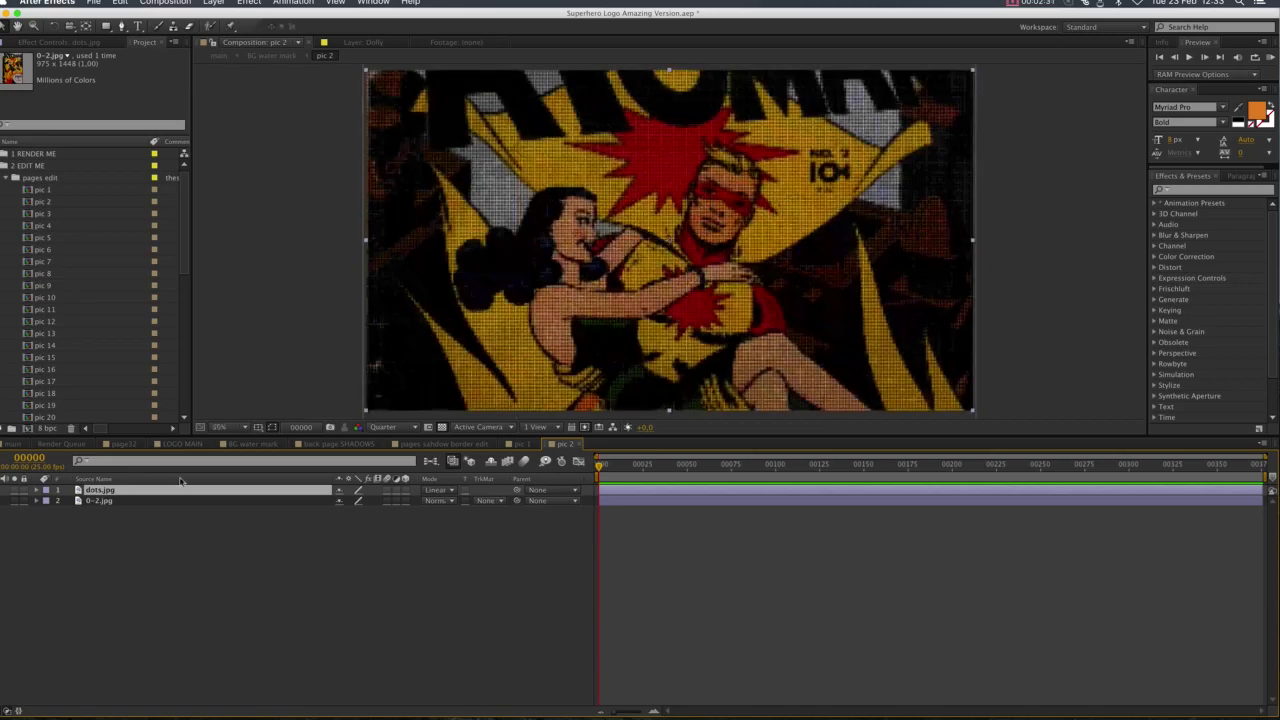
click(0, 490)
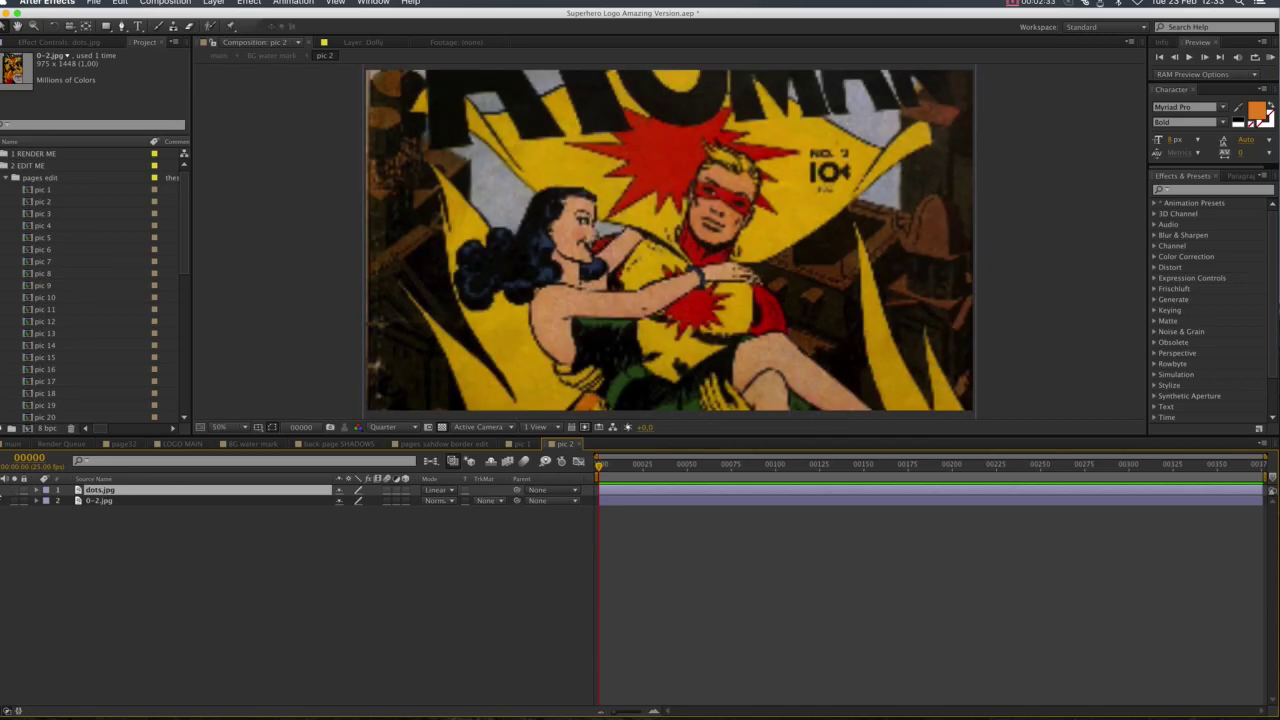
Set the pic 2 preview resolution to Full and collapse the pages edit folder.
click(393, 427)
click(392, 437)
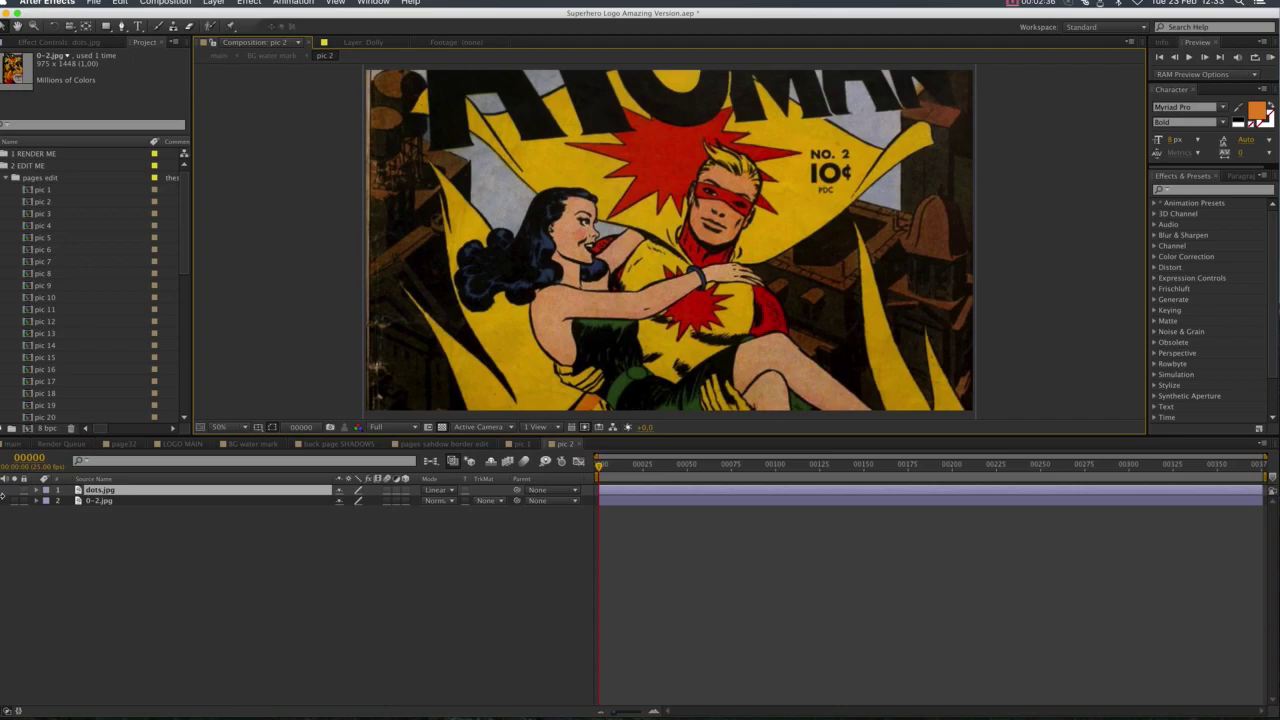
click(11, 177)
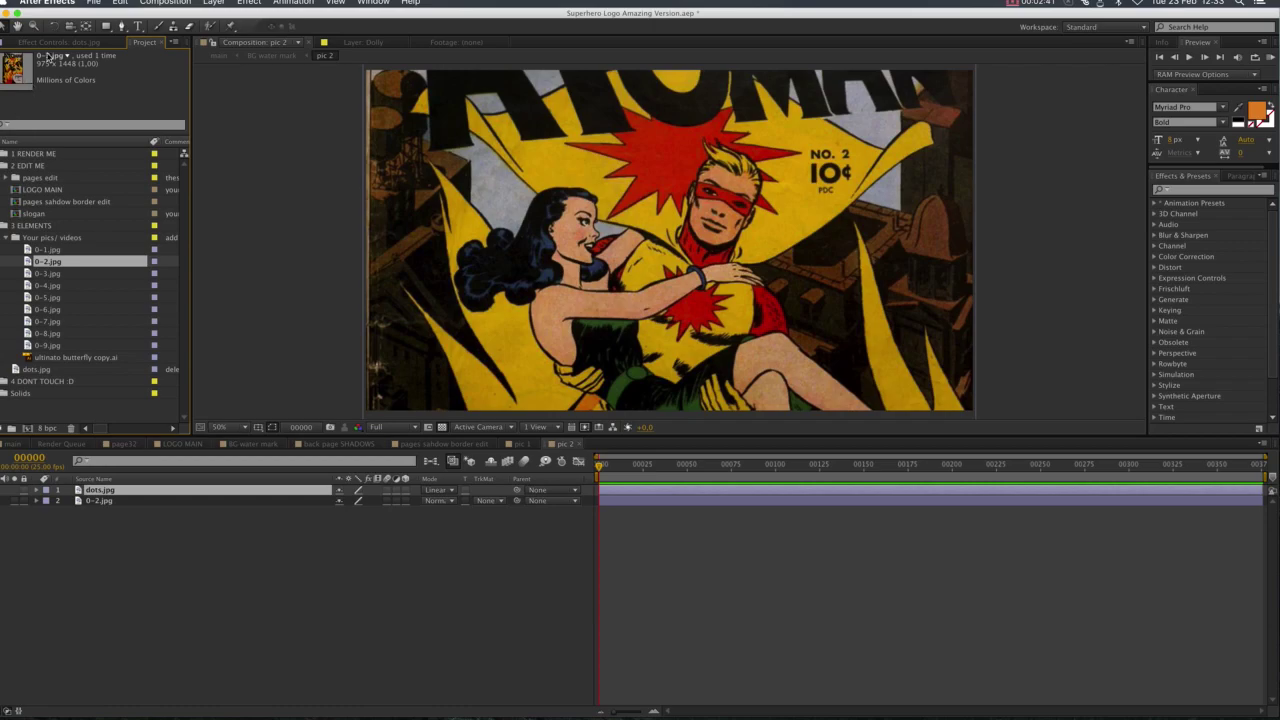
Toggle the dots.jpg overlay in pic 2 and pic 1 to compare the look, leaving it shown in pic 2.
click(35, 370)
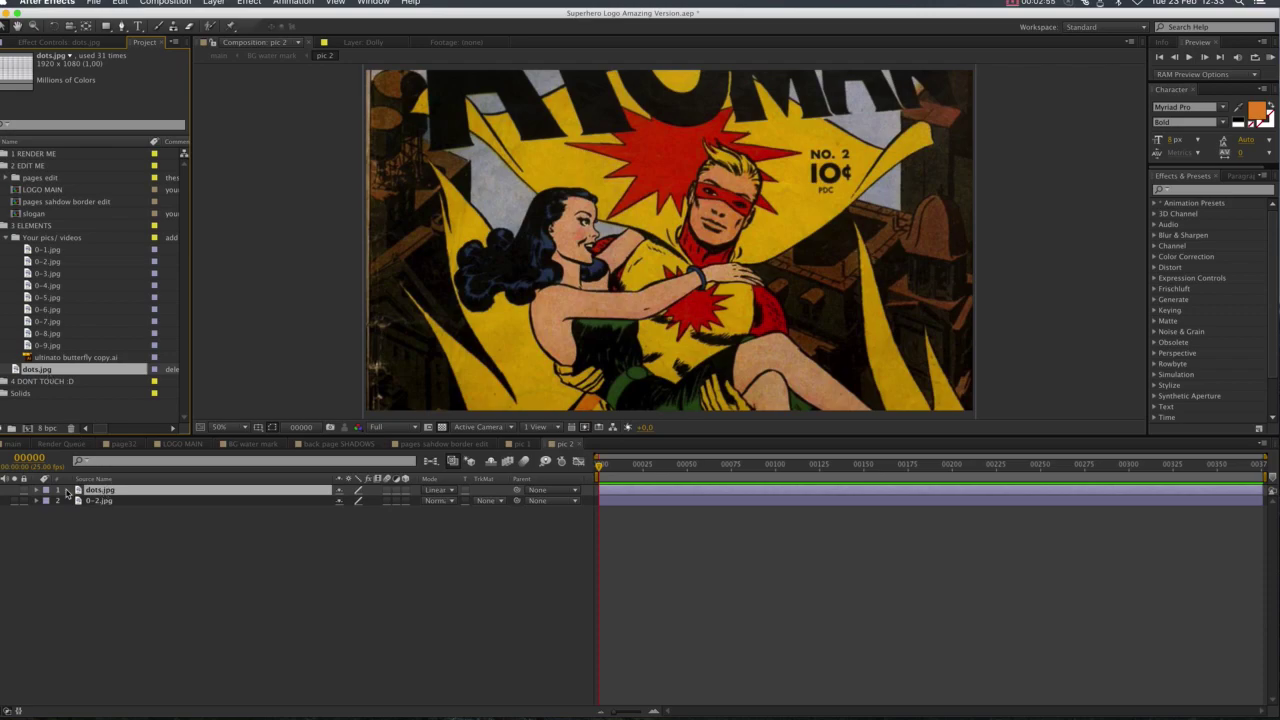
click(0, 491)
click(0, 491)
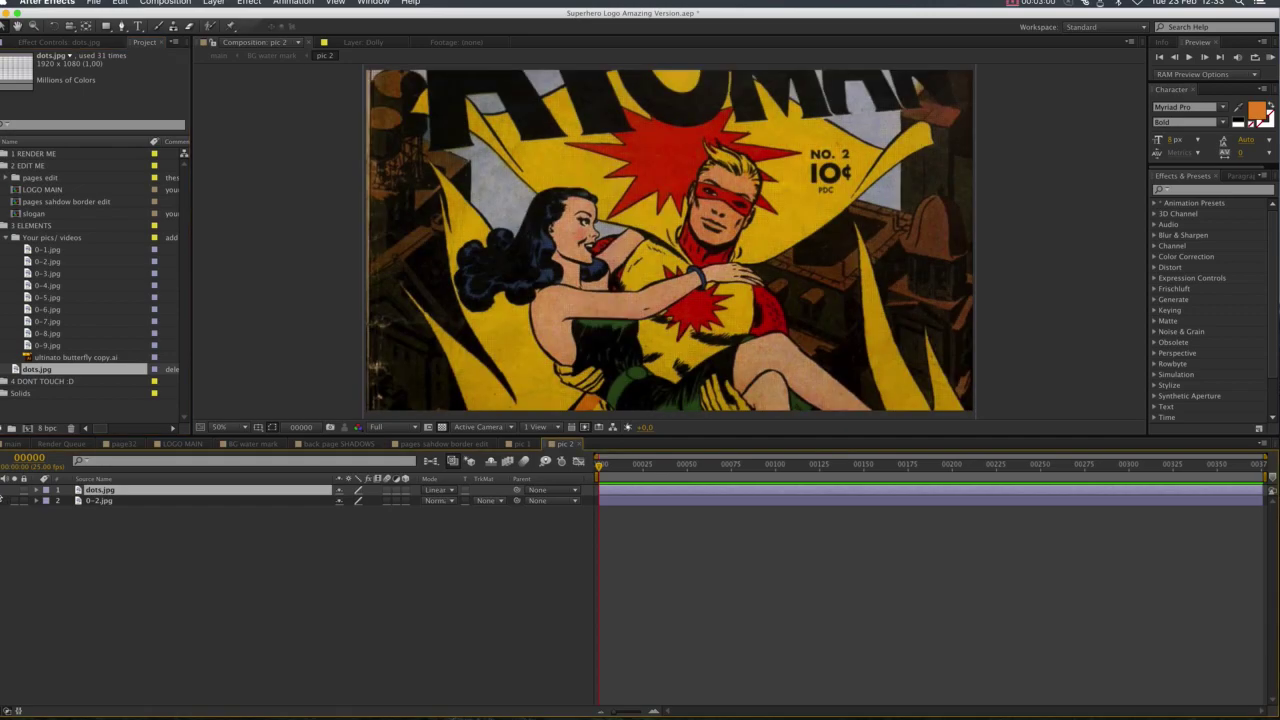
click(525, 444)
click(4, 491)
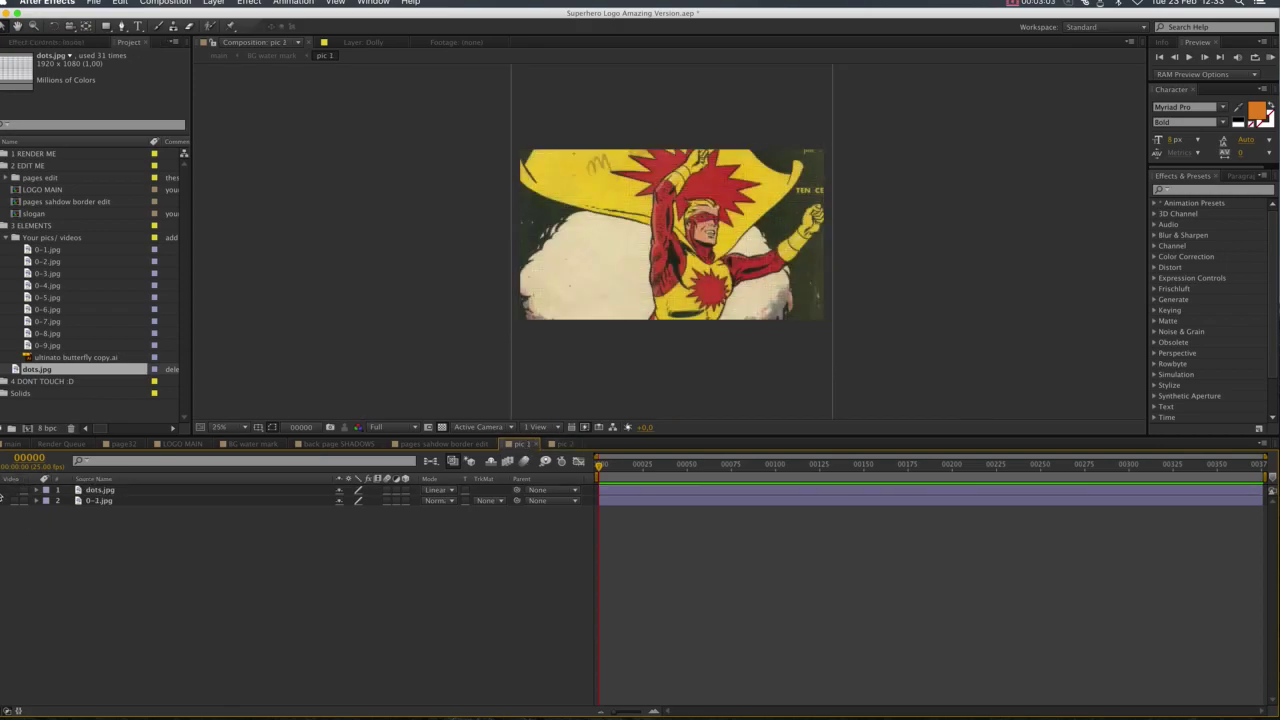
click(1, 491)
click(567, 444)
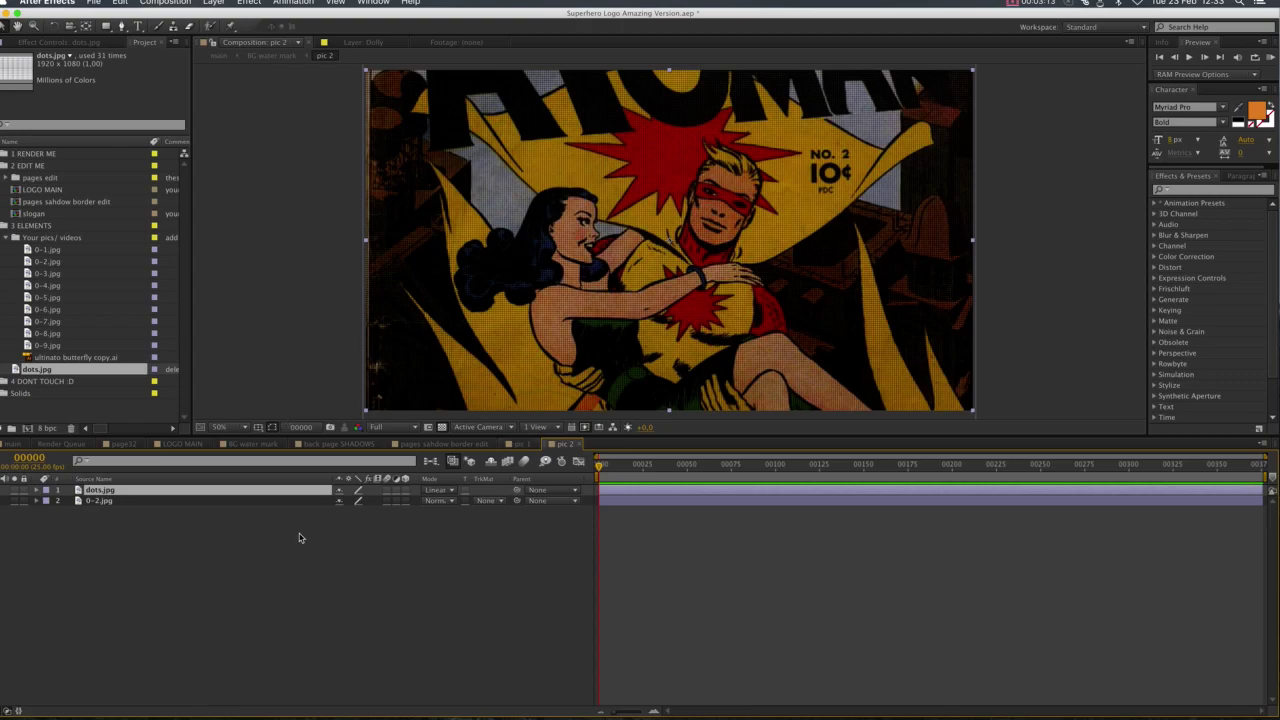
Open the LOGO MAIN composition, place ultinato butterfly copy.ai above the AMAZING text layer and hide that text layer.
click(217, 55)
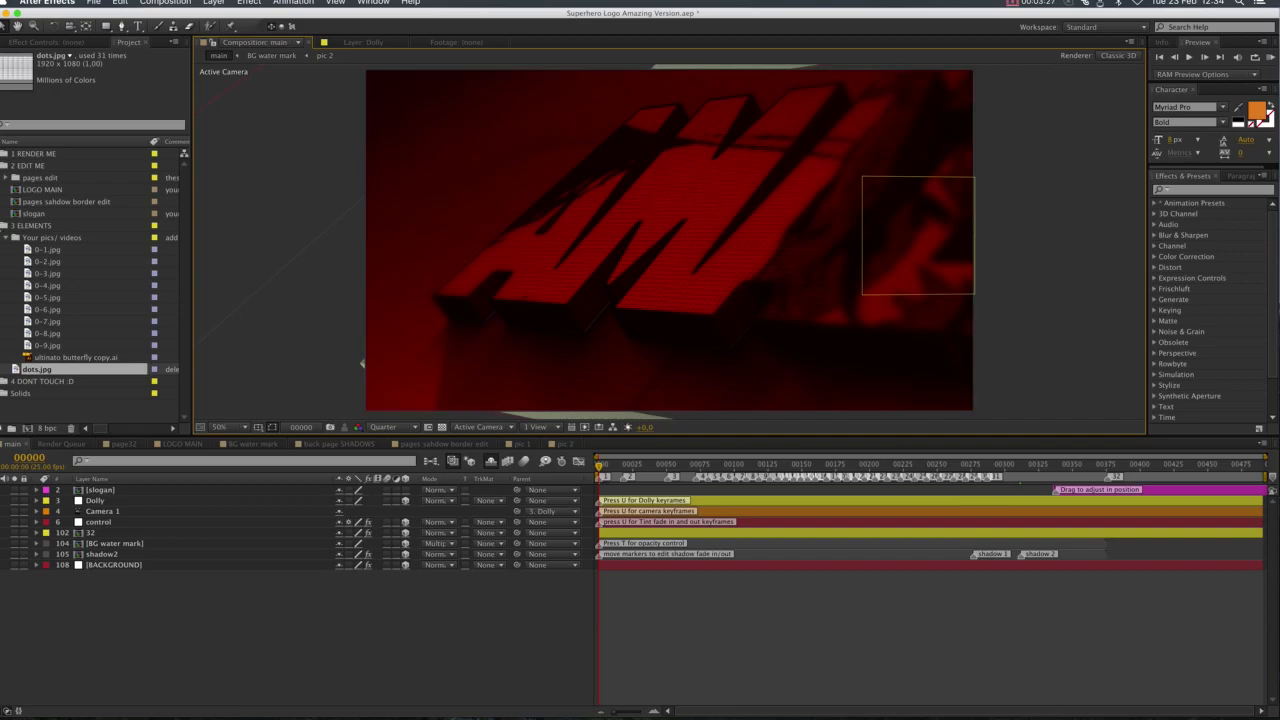
click(5, 225)
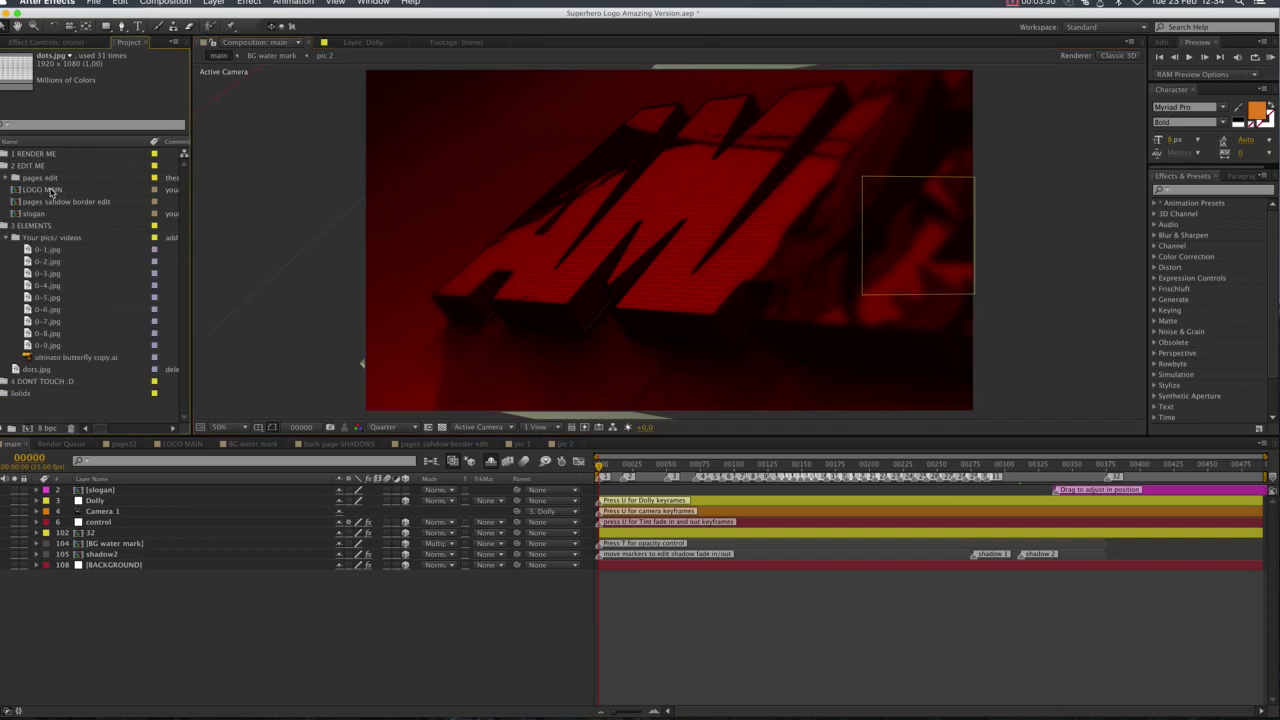
click(42, 189)
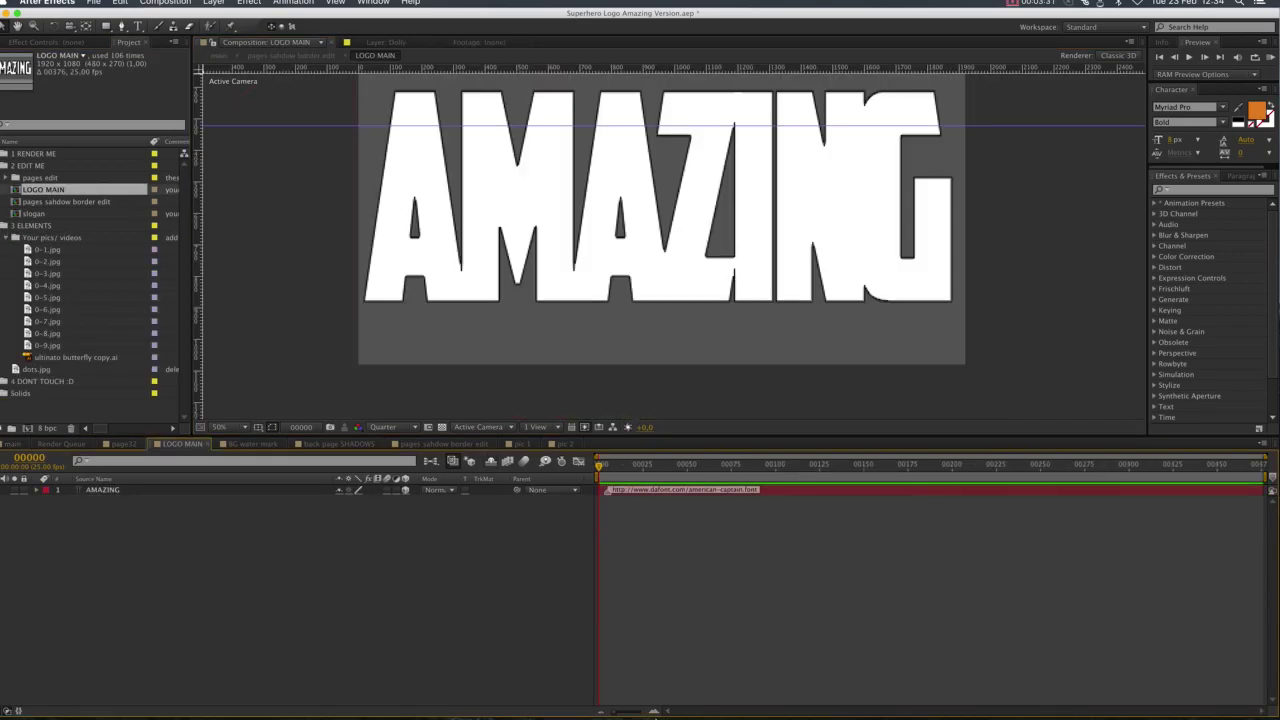
scroll(653, 311, down, 1)
scroll(654, 310, up, 1)
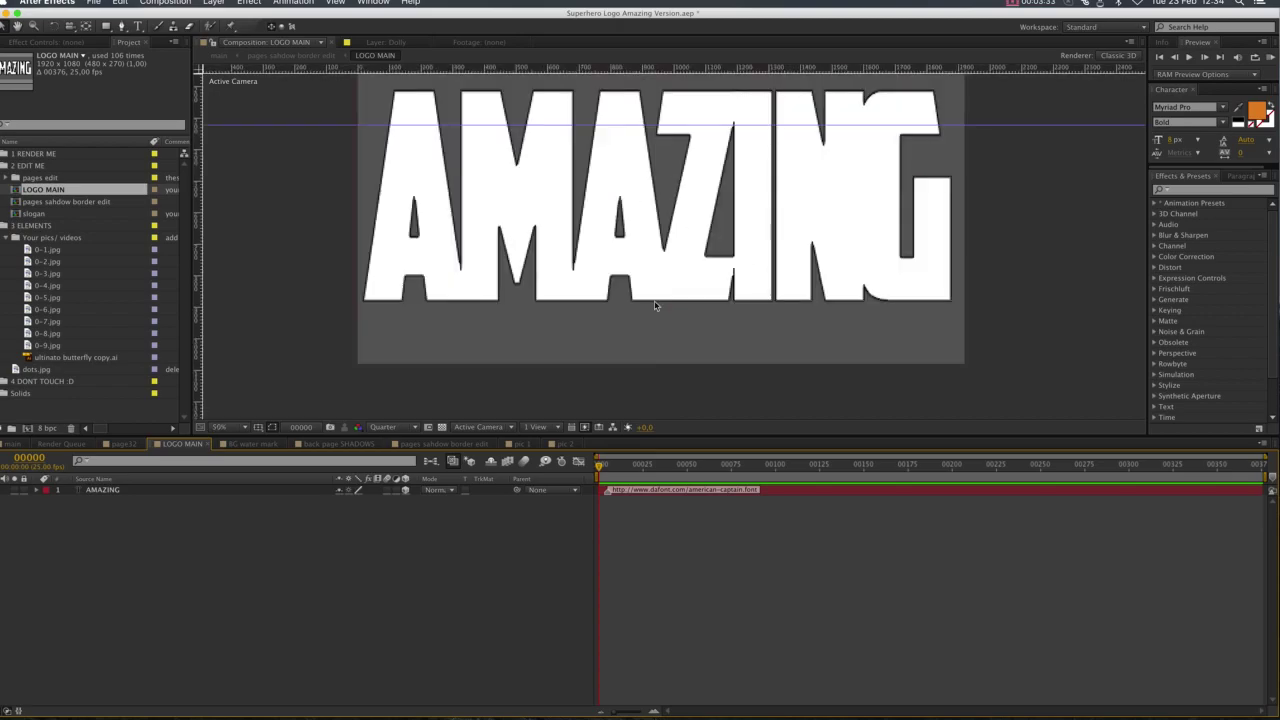
click(656, 302)
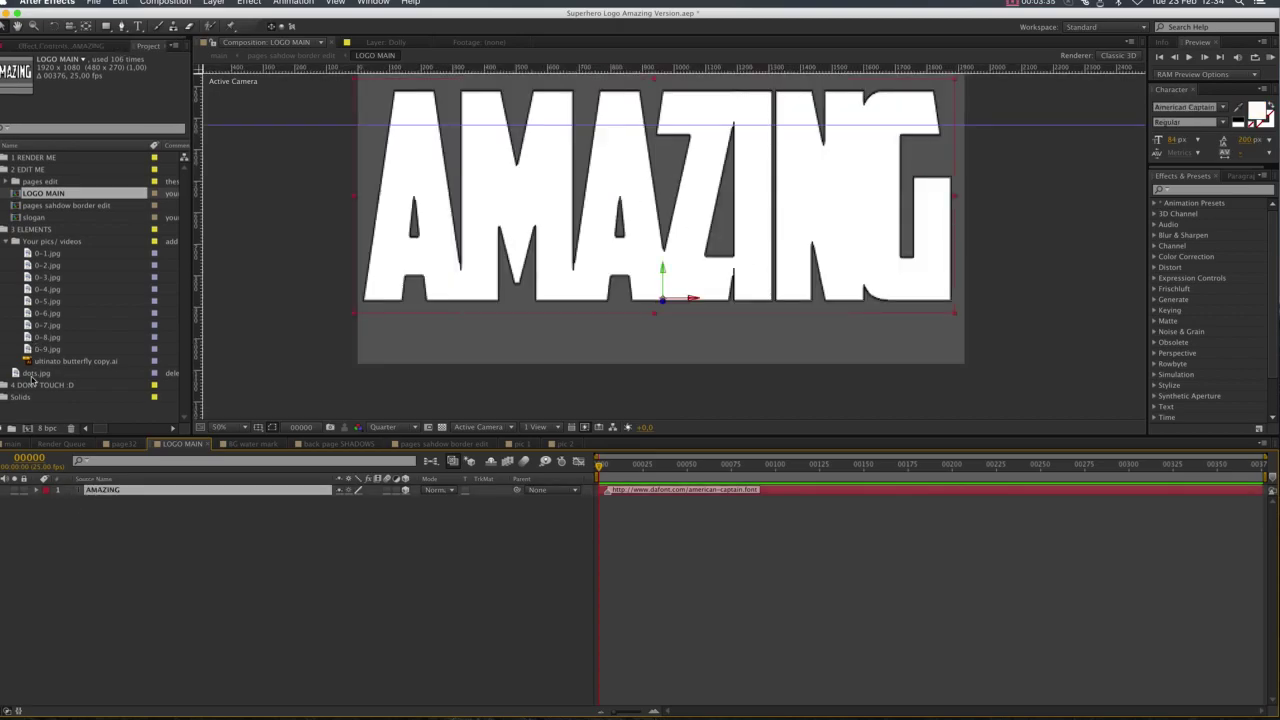
drag(47, 362, 106, 492)
click(0, 502)
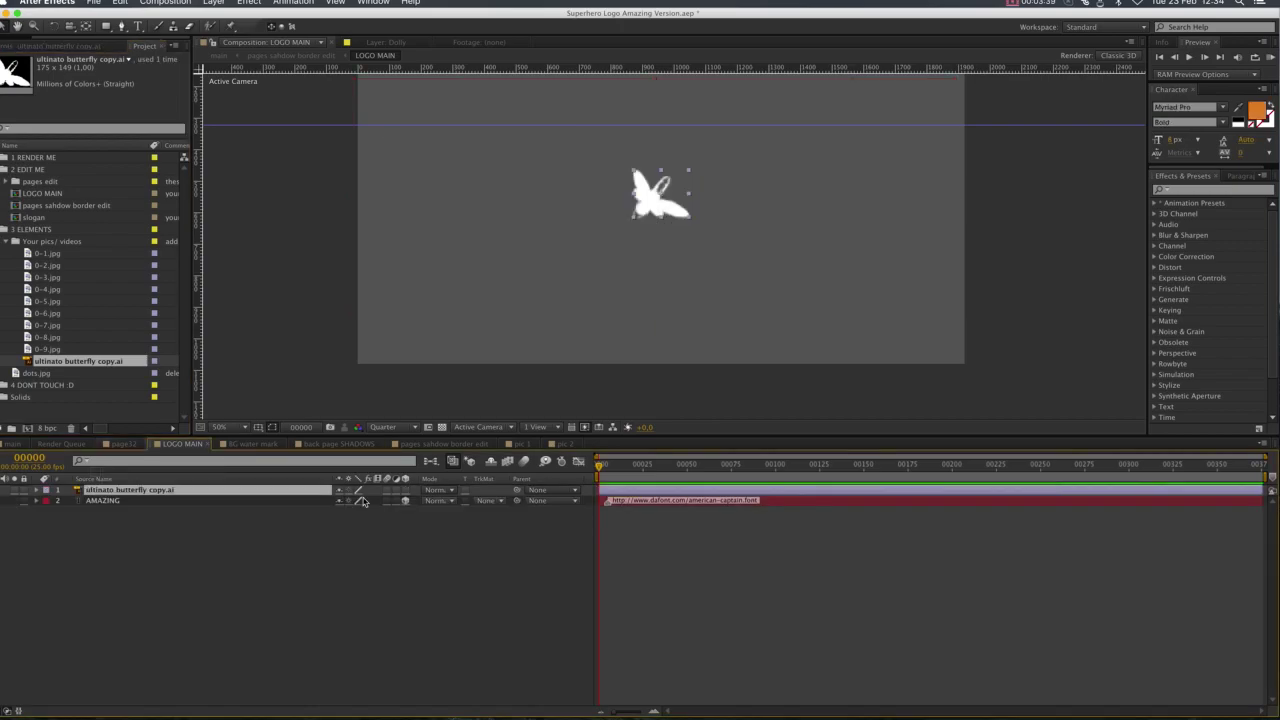
Enable continuous rasterization and 3D on the butterfly layer, and scale it up to fill the height of the LOGO MAIN frame.
click(349, 492)
click(405, 490)
drag(689, 217, 969, 354)
key(comma)
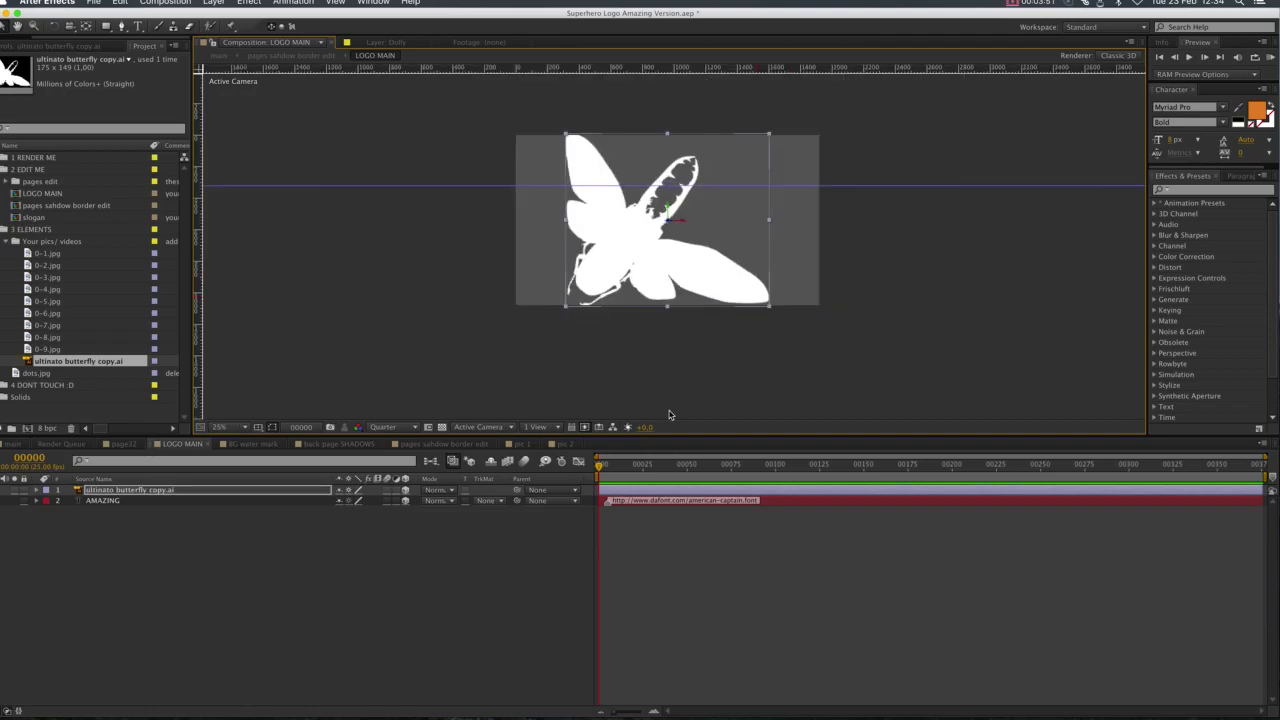
click(440, 650)
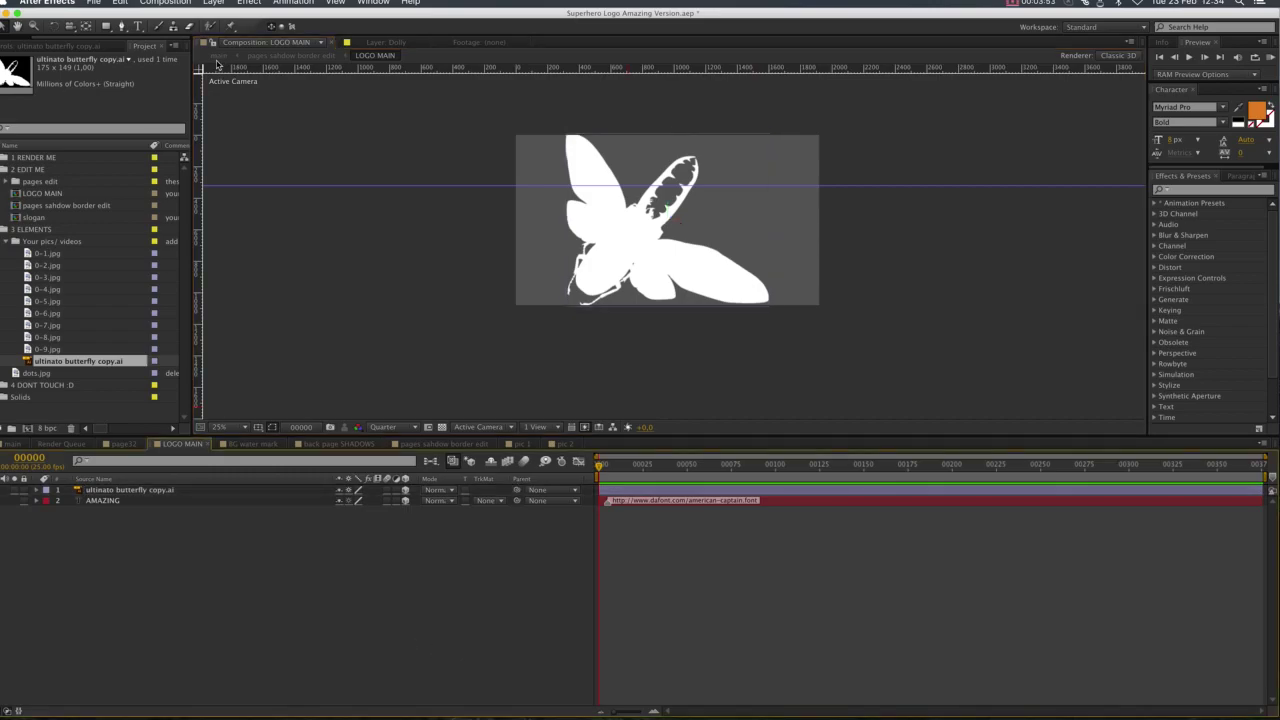
Return to the main composition to check the butterfly logo and collapse the 3 ELEMENTS folder.
click(218, 55)
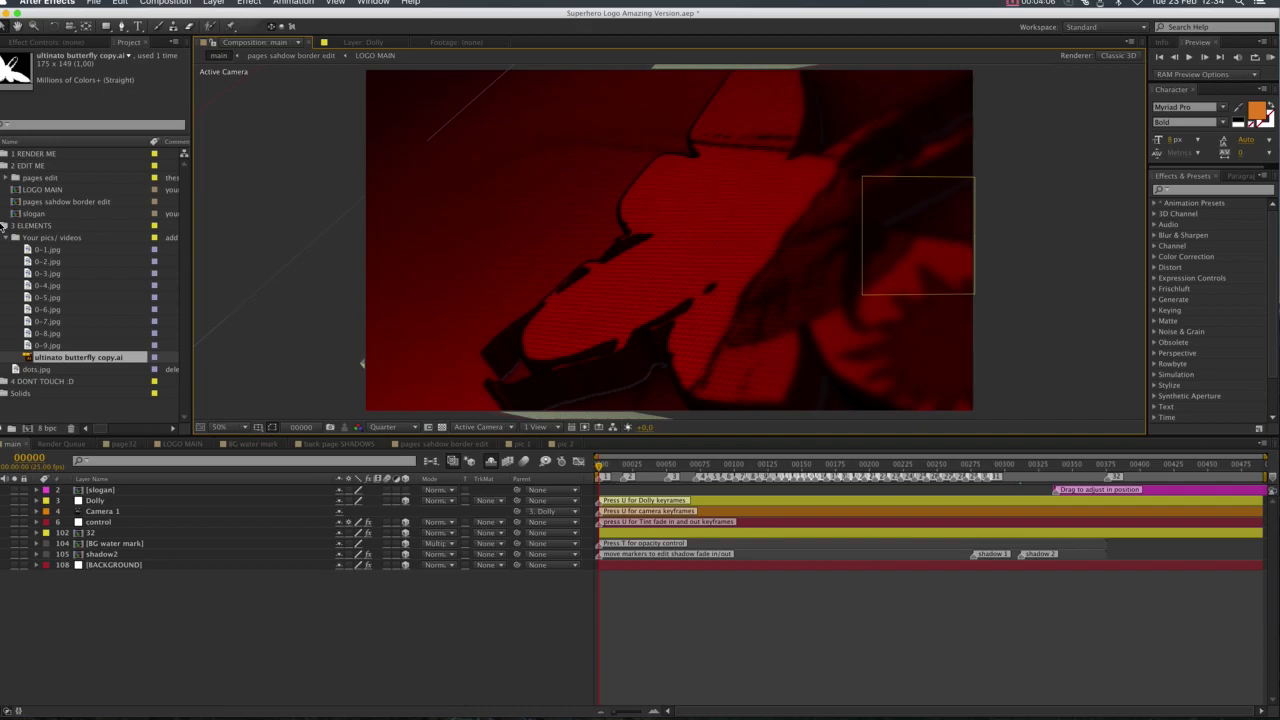
click(14, 266)
click(6, 225)
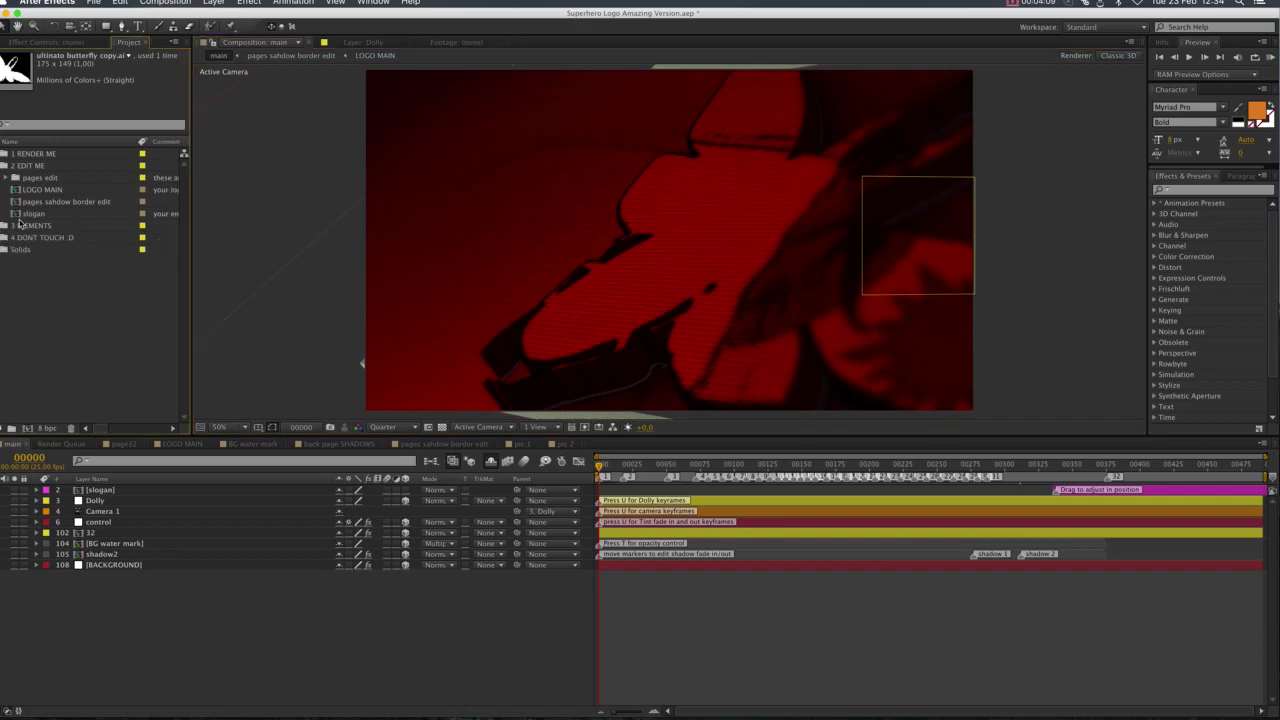
View the slogan at frame 346 of the main composition and open the slogan composition's text layer for editing.
click(1067, 472)
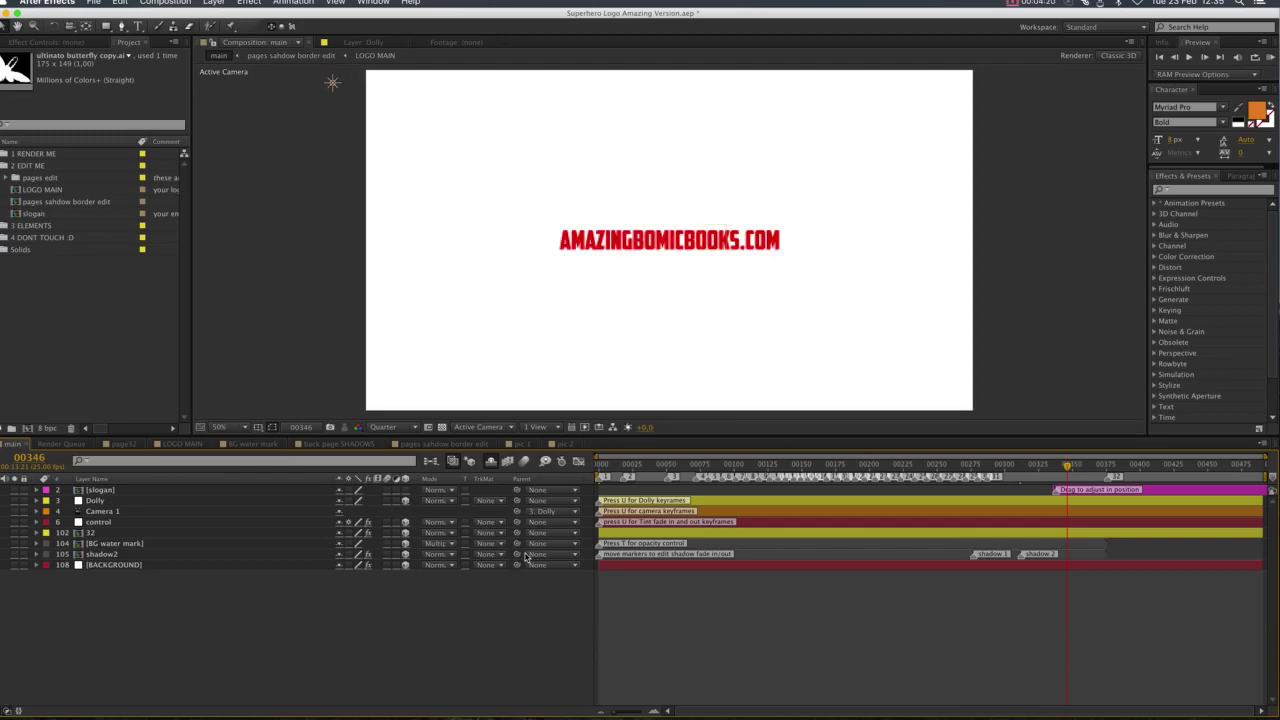
double_click(40, 214)
double_click(153, 489)
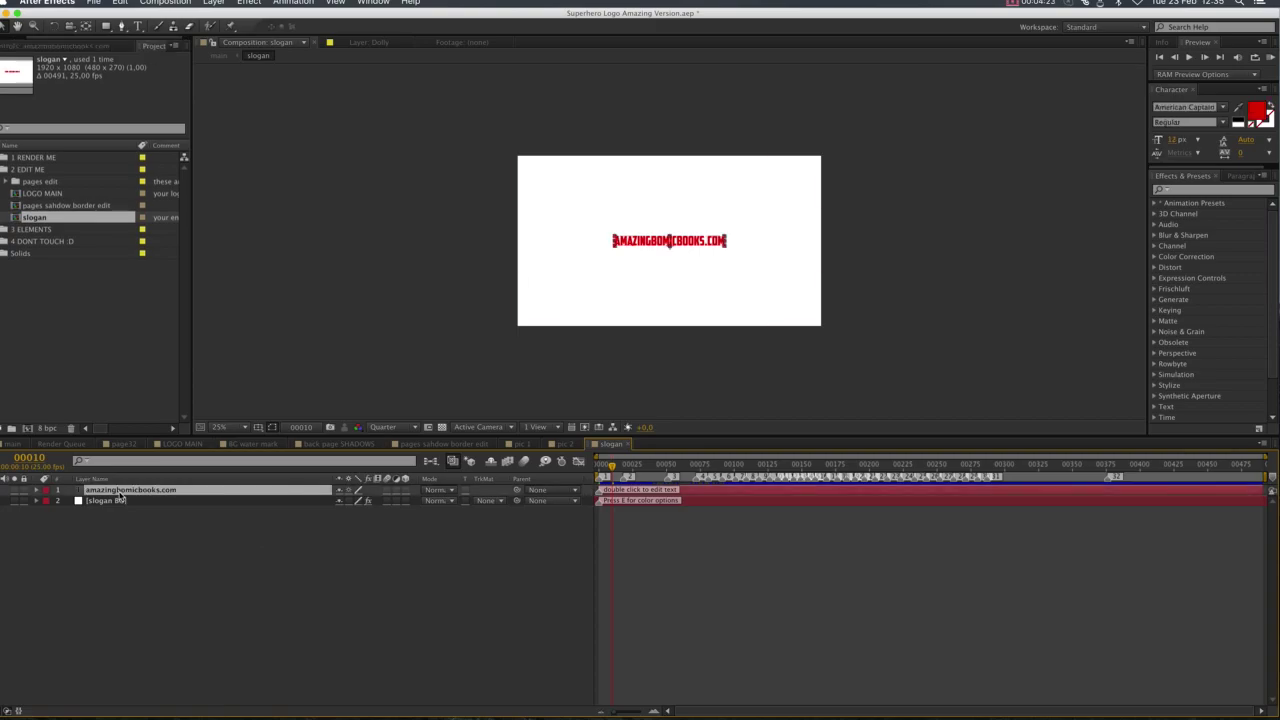
click(385, 578)
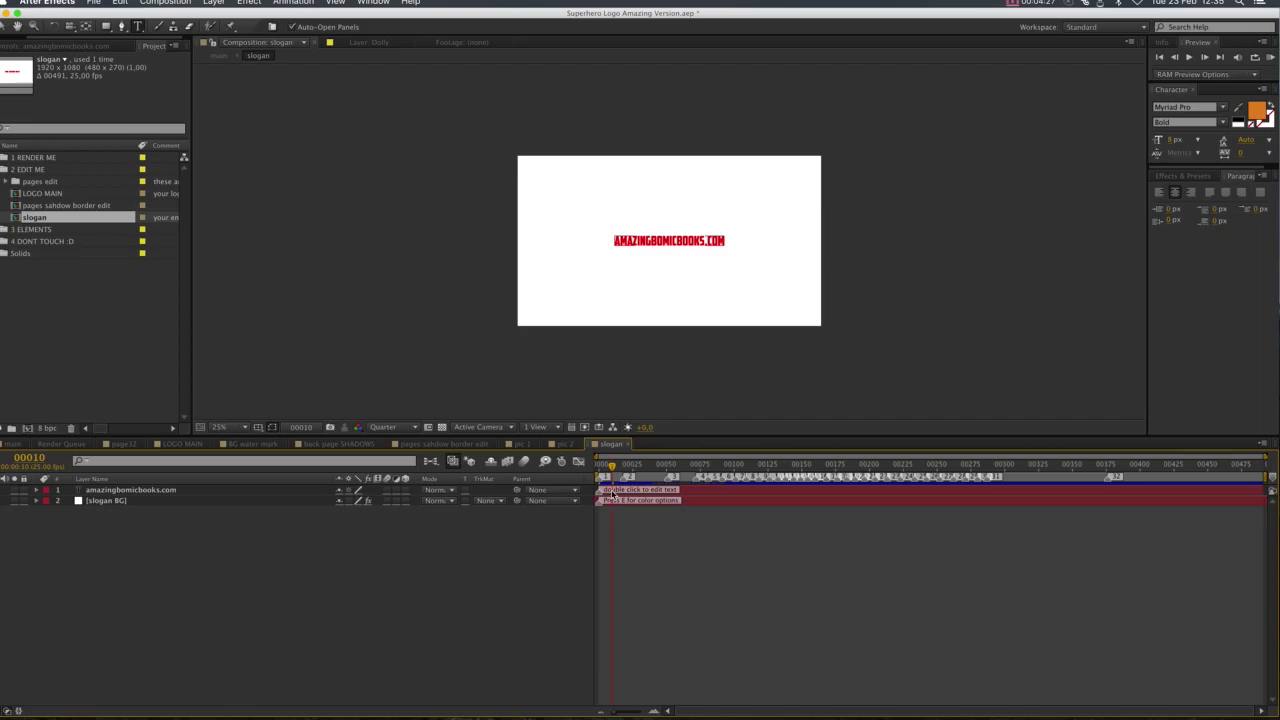
Reveal the Ramp effect's color options on the slogan BG layer.
click(665, 499)
click(704, 504)
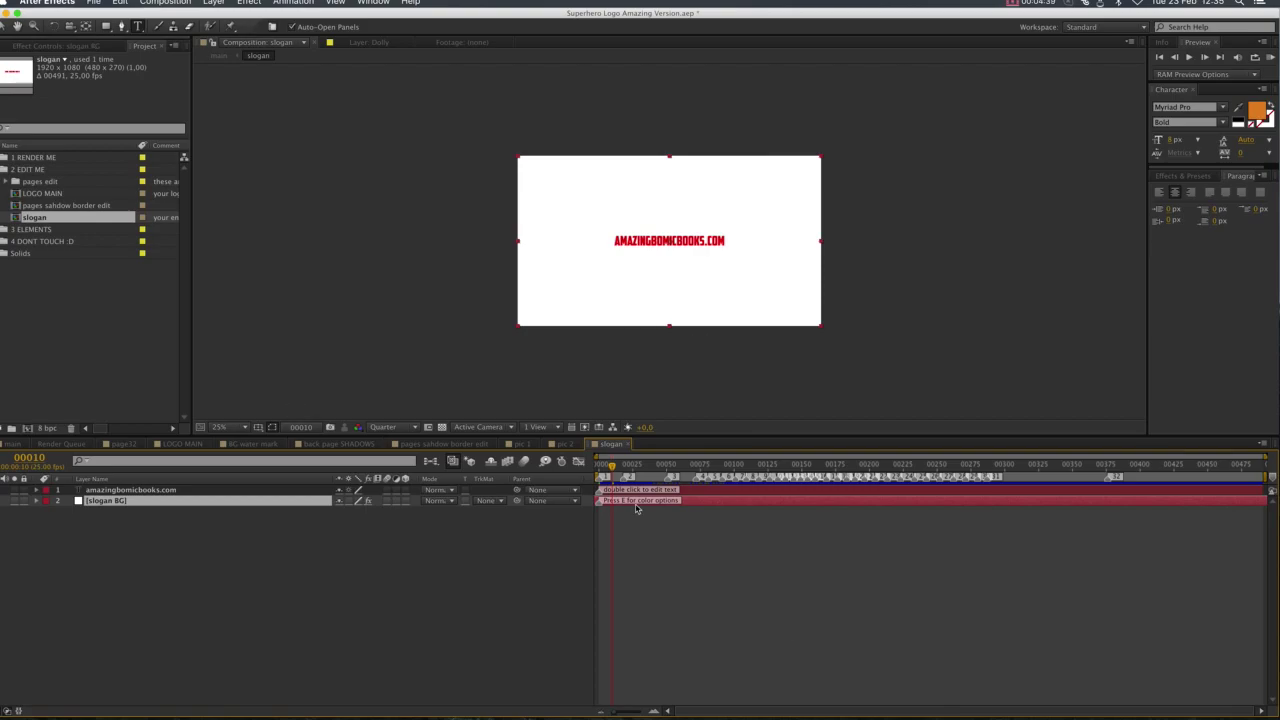
key(e)
click(58, 512)
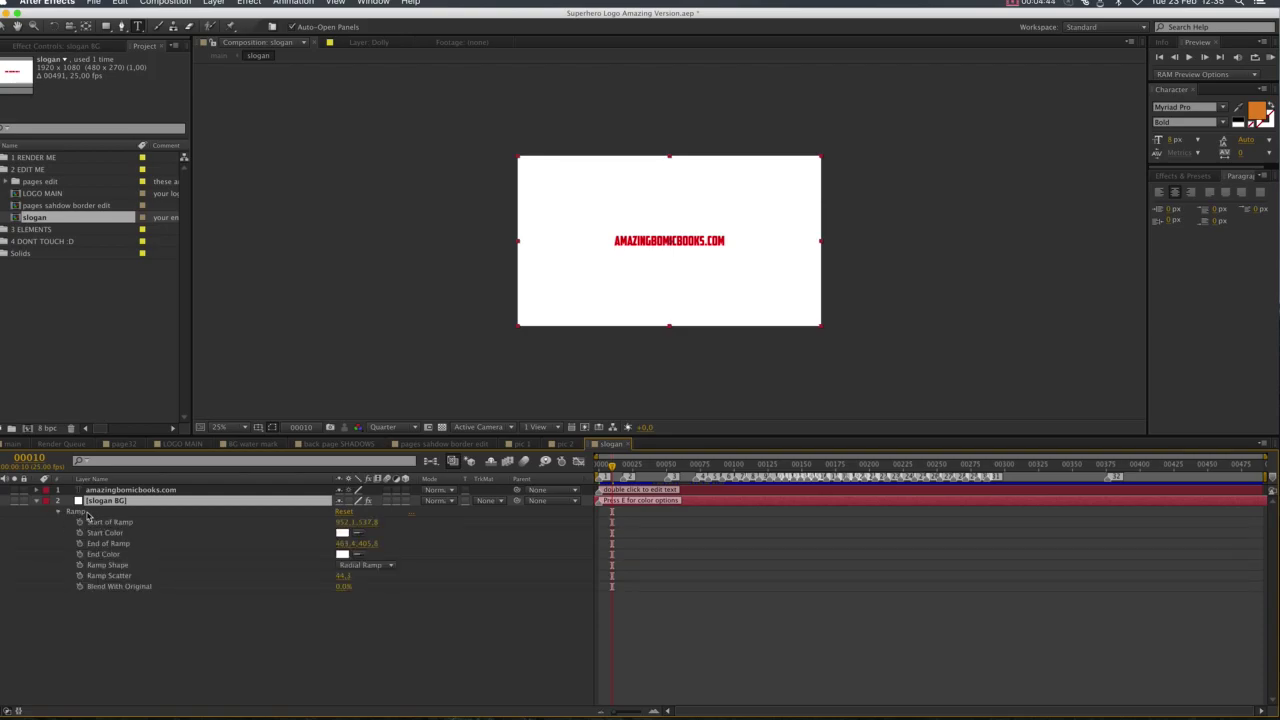
click(343, 532)
click(632, 449)
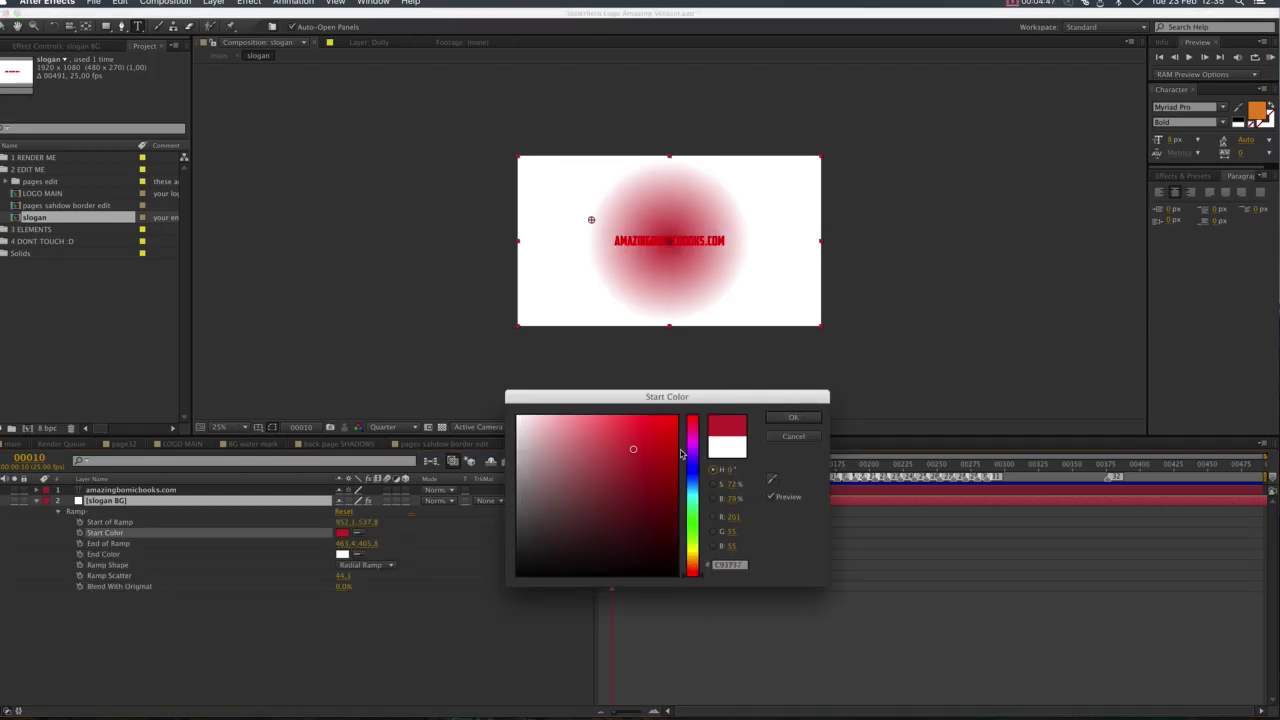
click(793, 436)
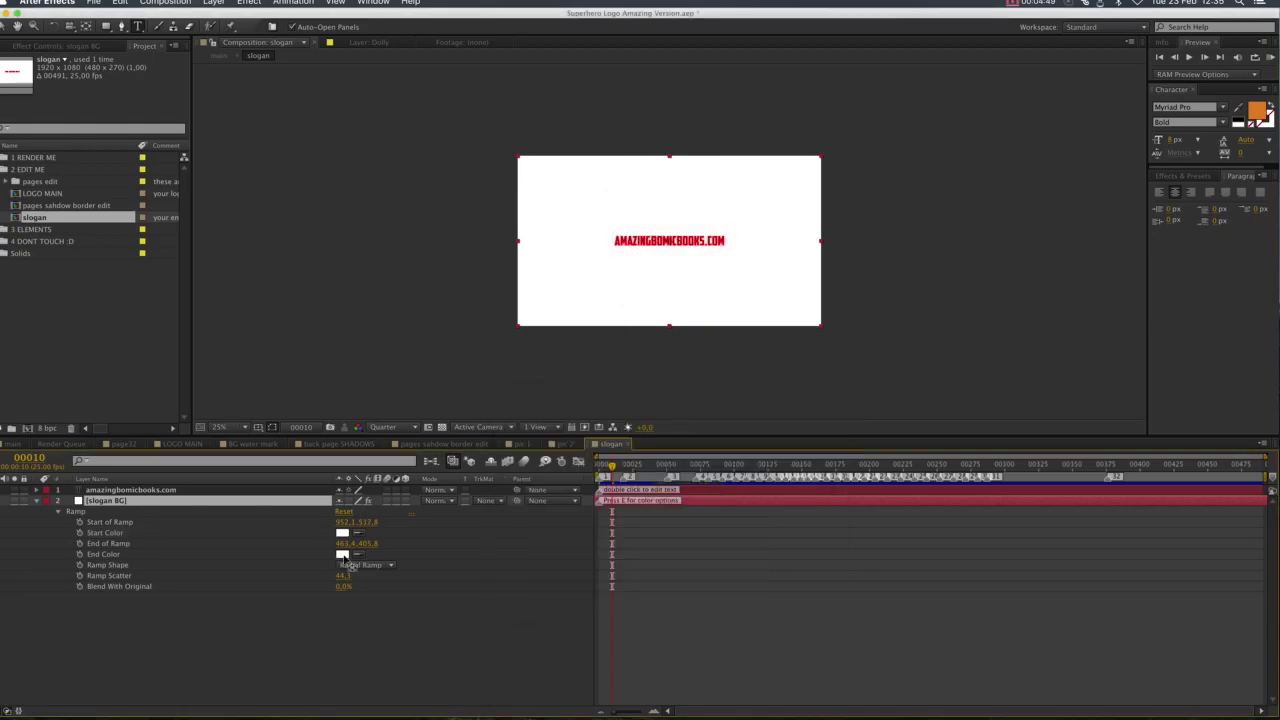
Set the Ramp's End Color to dark red 6E4242 and spread the gradient by moving its end point to the frame's upper-left corner.
click(343, 554)
mouse_move(638, 462)
mouse_down()
mouse_move(600, 514)
mouse_move(566, 531)
mouse_move(580, 507)
mouse_up()
click(794, 420)
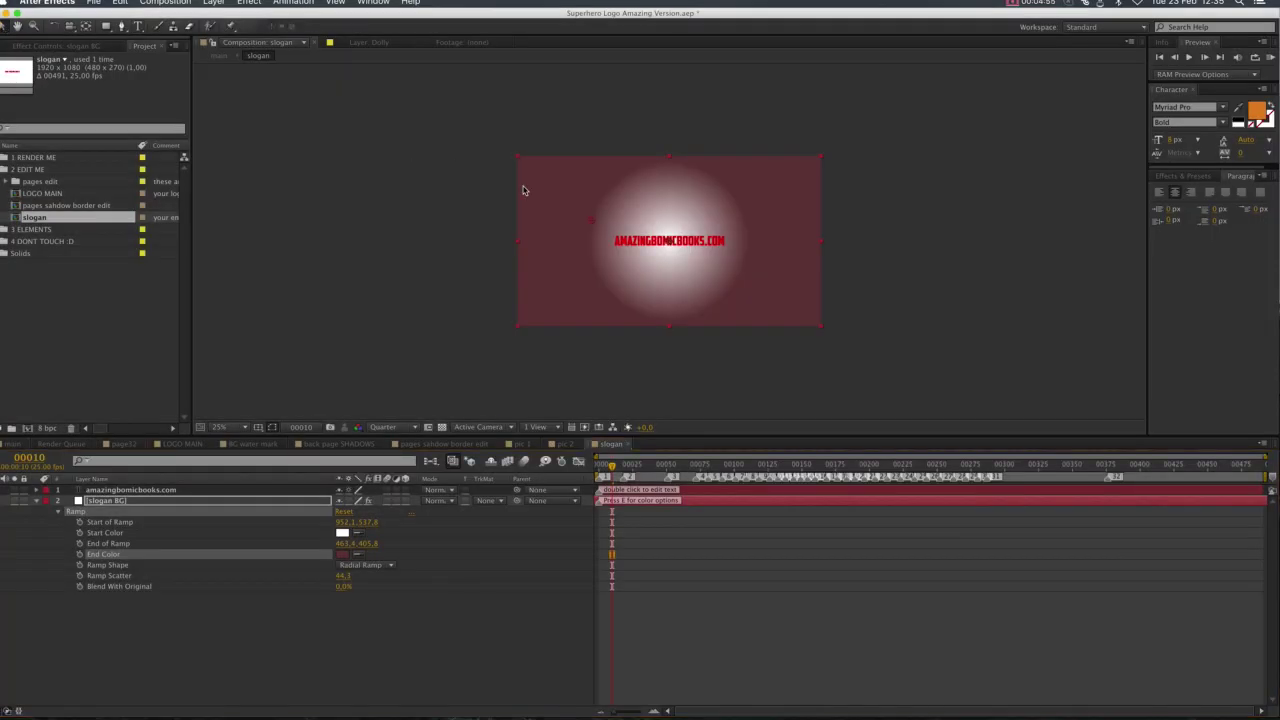
drag(594, 218, 520, 177)
mouse_move(670, 245)
mouse_down()
mouse_move(669, 266)
mouse_move(671, 249)
mouse_up()
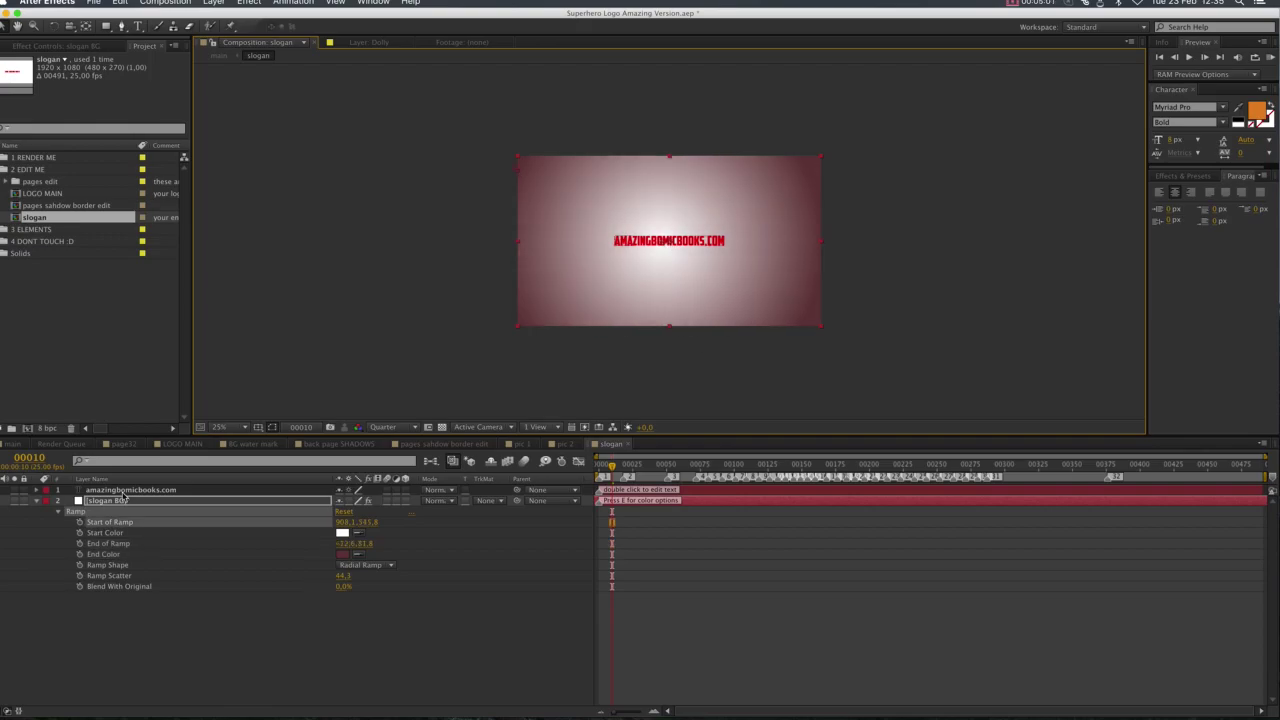
Set the Ramp's End Color on the slogan BG layer back to white.
click(125, 500)
click(344, 555)
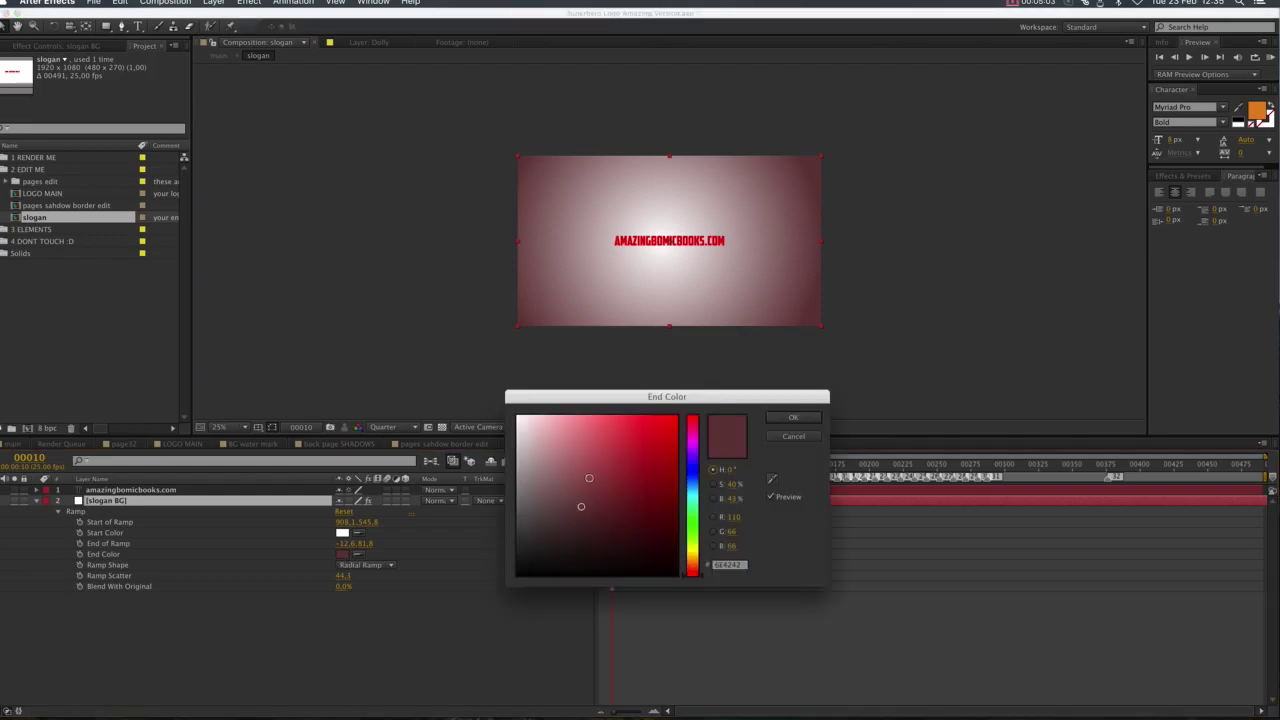
drag(589, 478, 499, 407)
click(792, 420)
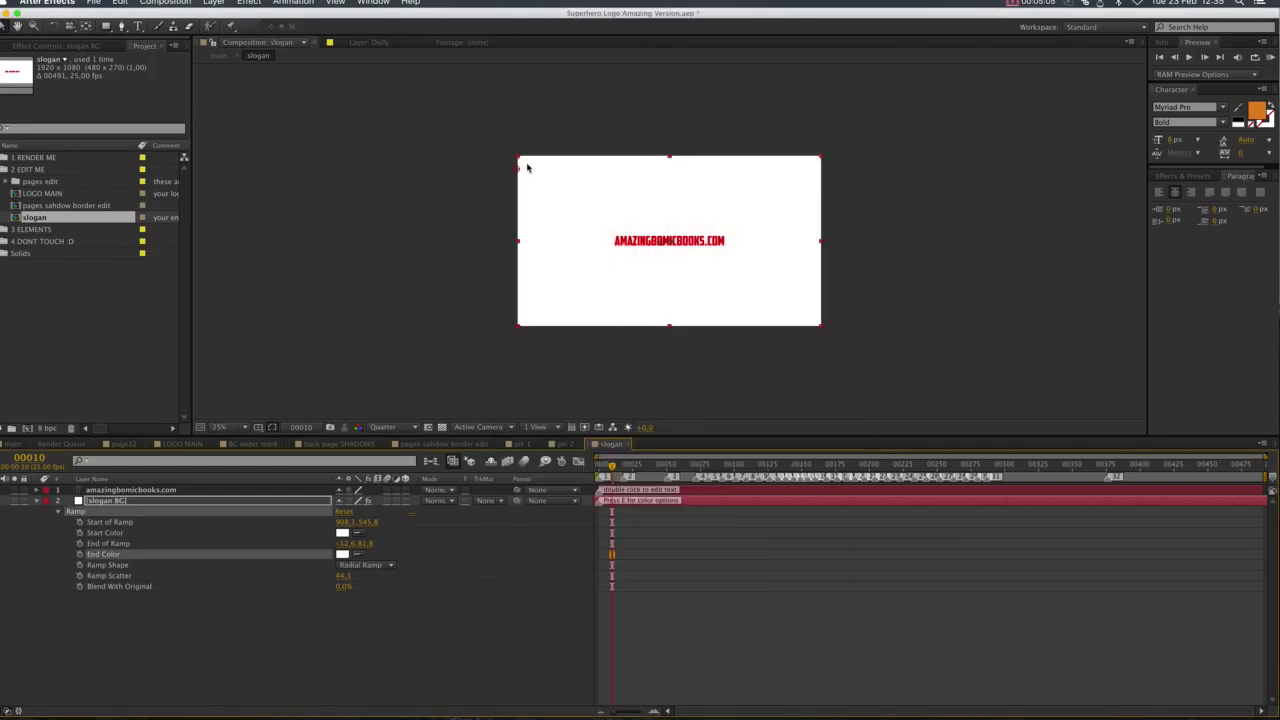
Return to the main composition at frame 15 and collapse the 2 EDIT ME folder.
click(221, 56)
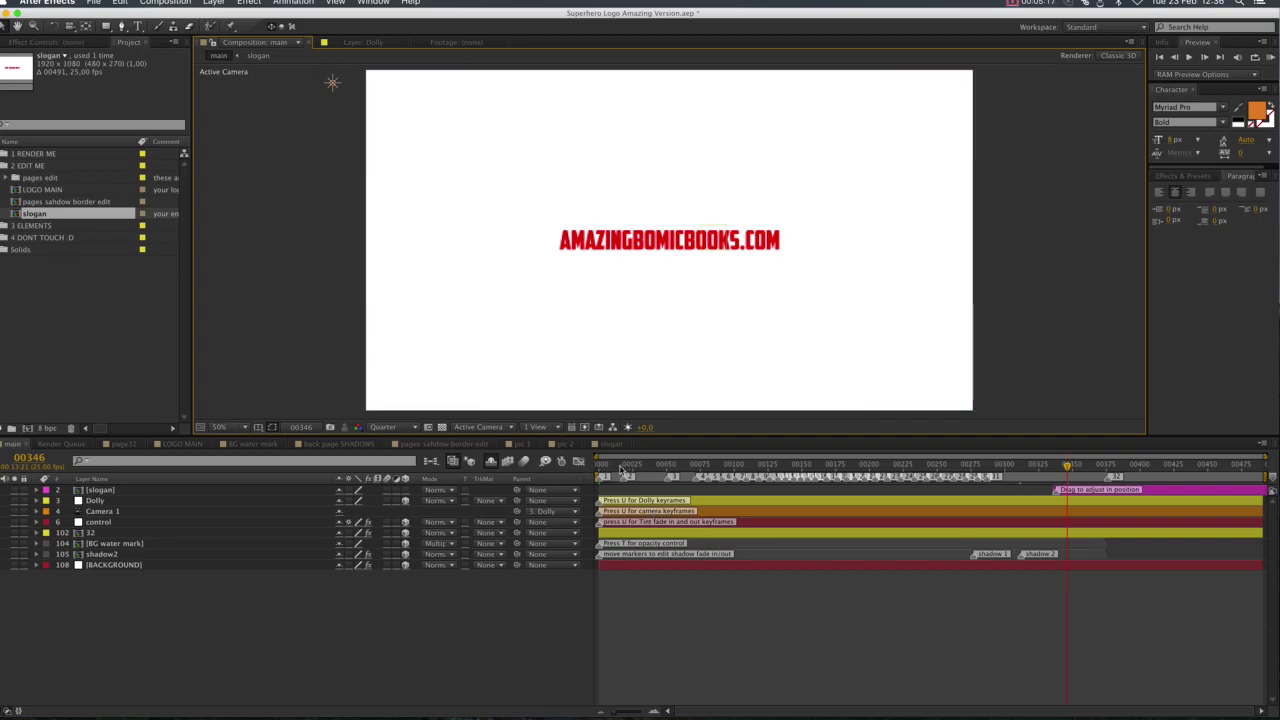
click(622, 466)
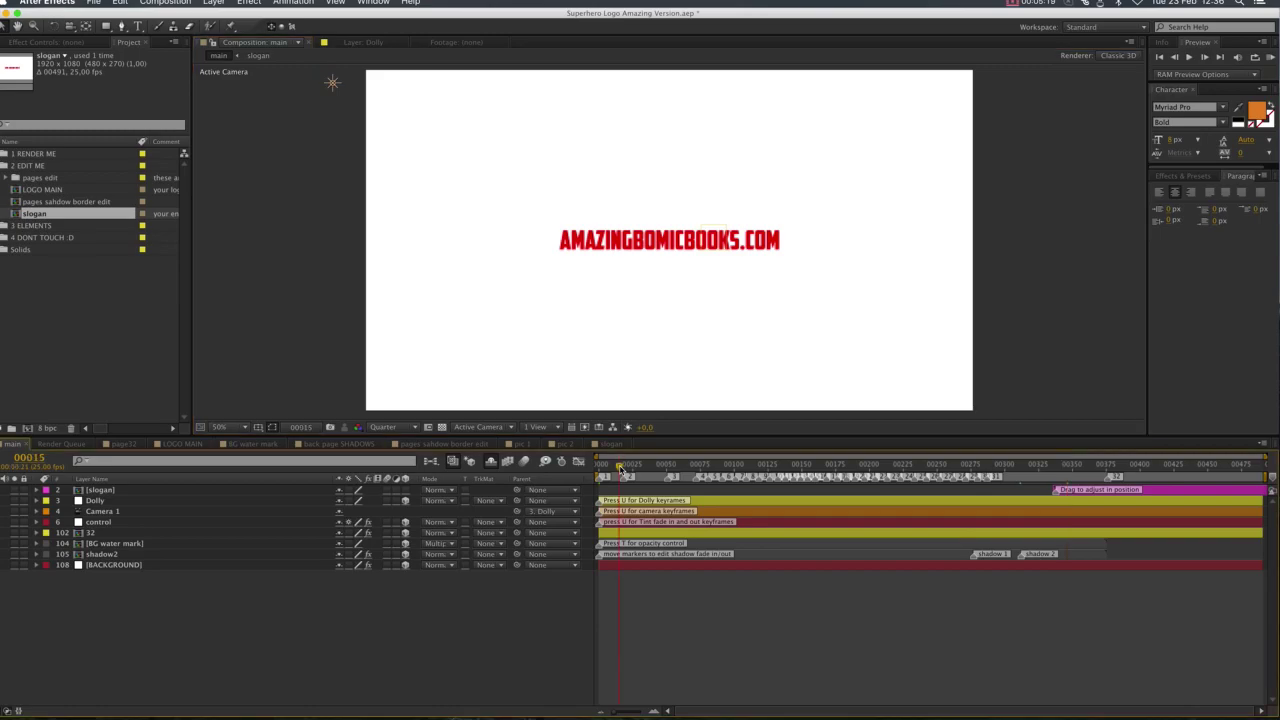
click(0, 166)
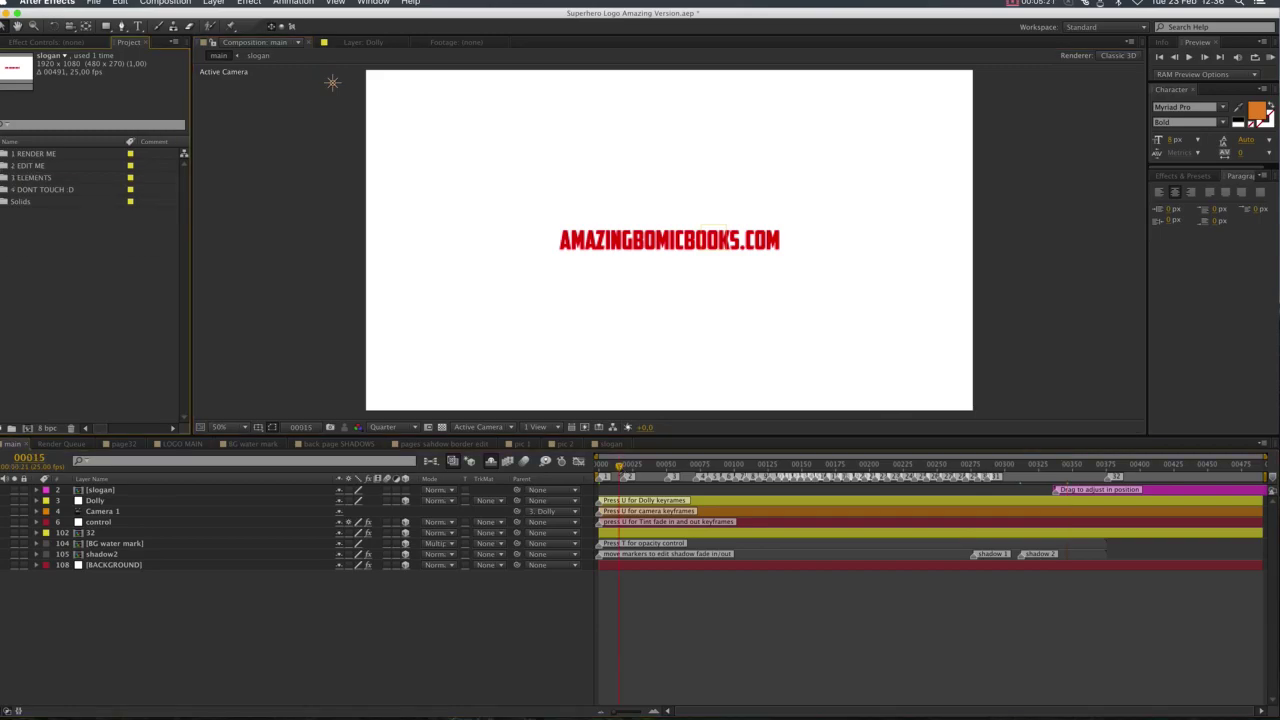
key(KP_0)
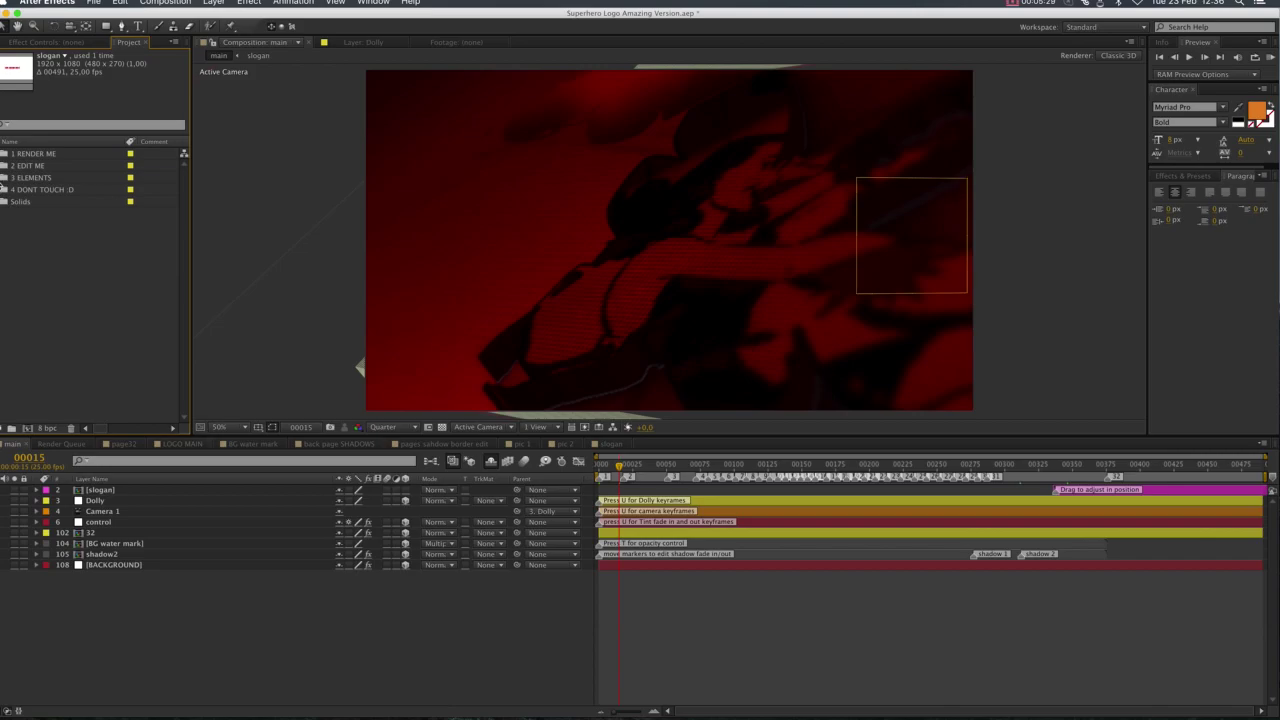
Try placing 0-3.jpg from the Your pics/ videos folder above the slogan layer in the main composition, and delete it again.
click(1, 179)
click(1, 179)
click(3, 177)
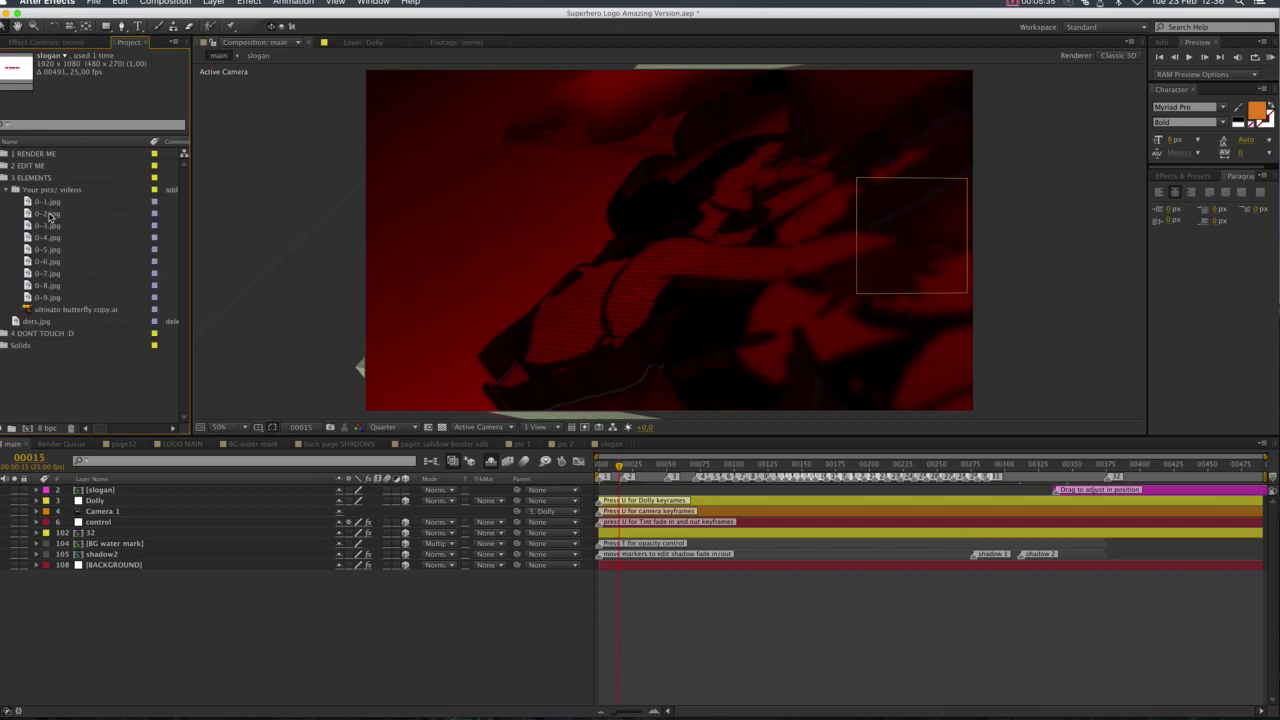
click(50, 226)
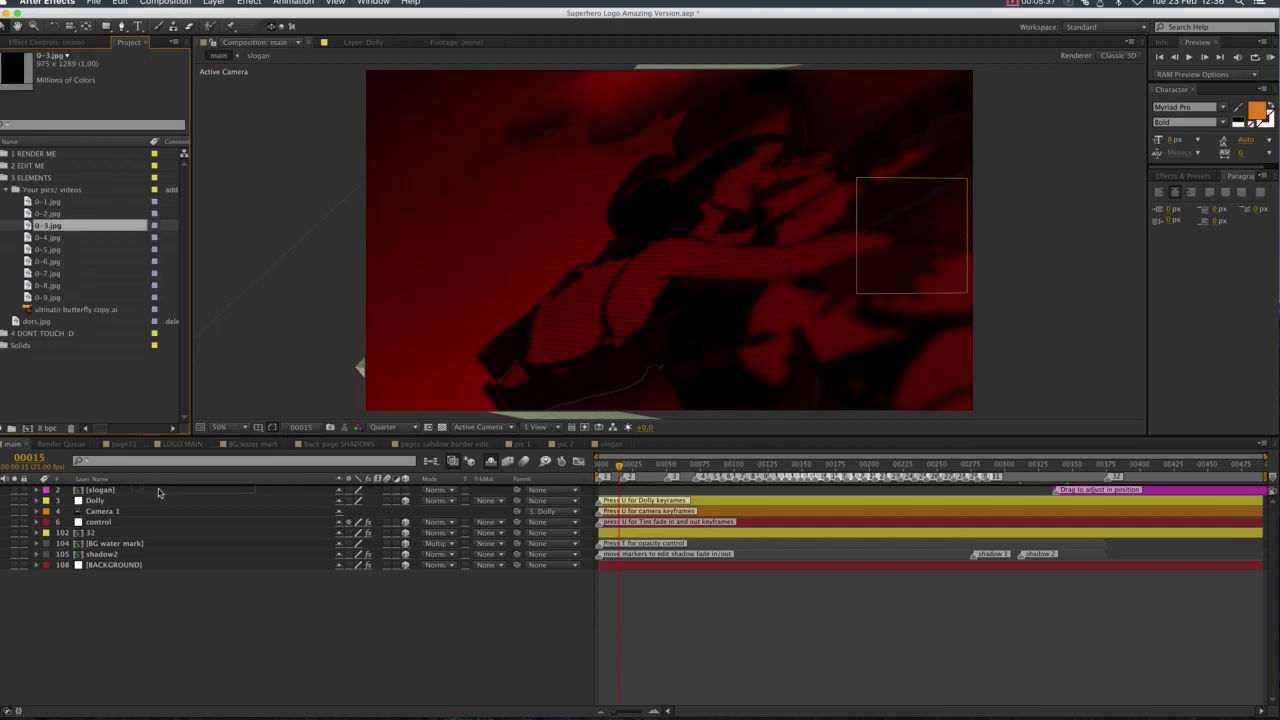
drag(159, 490, 97, 492)
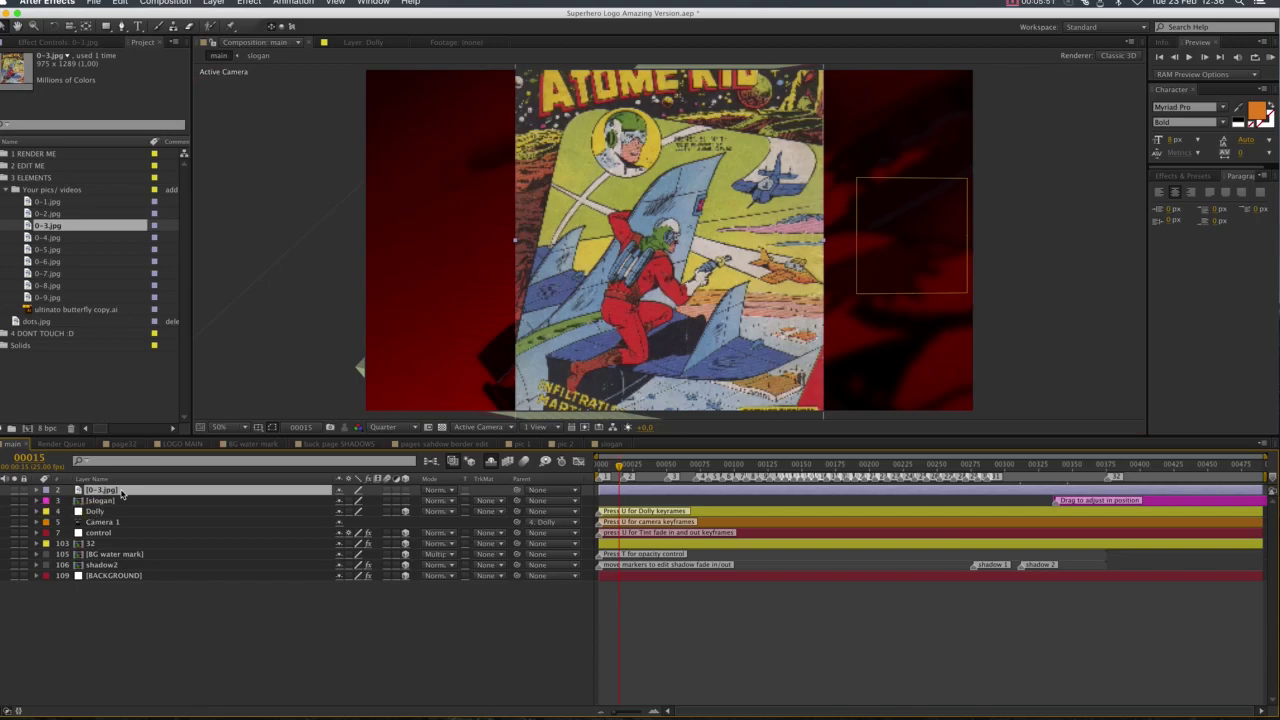
key(Delete)
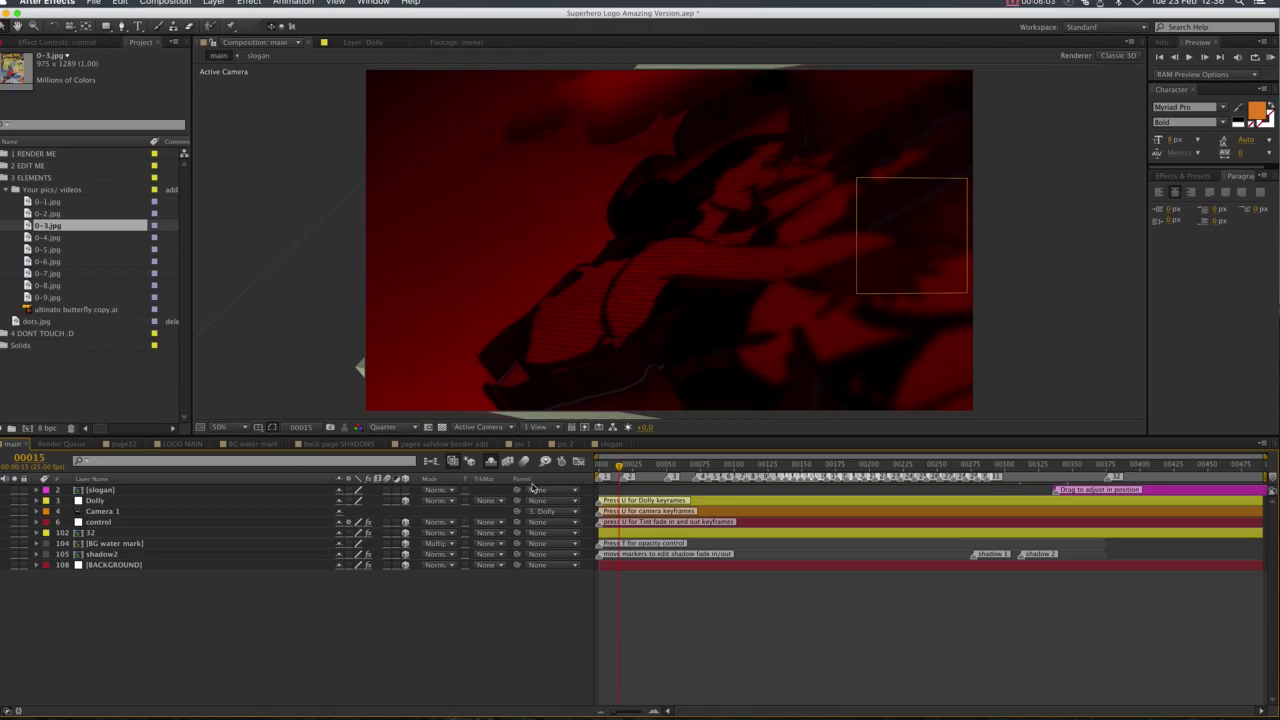
Go back to frame 0 of the main composition and collapse the 3 ELEMENTS folder.
click(600, 465)
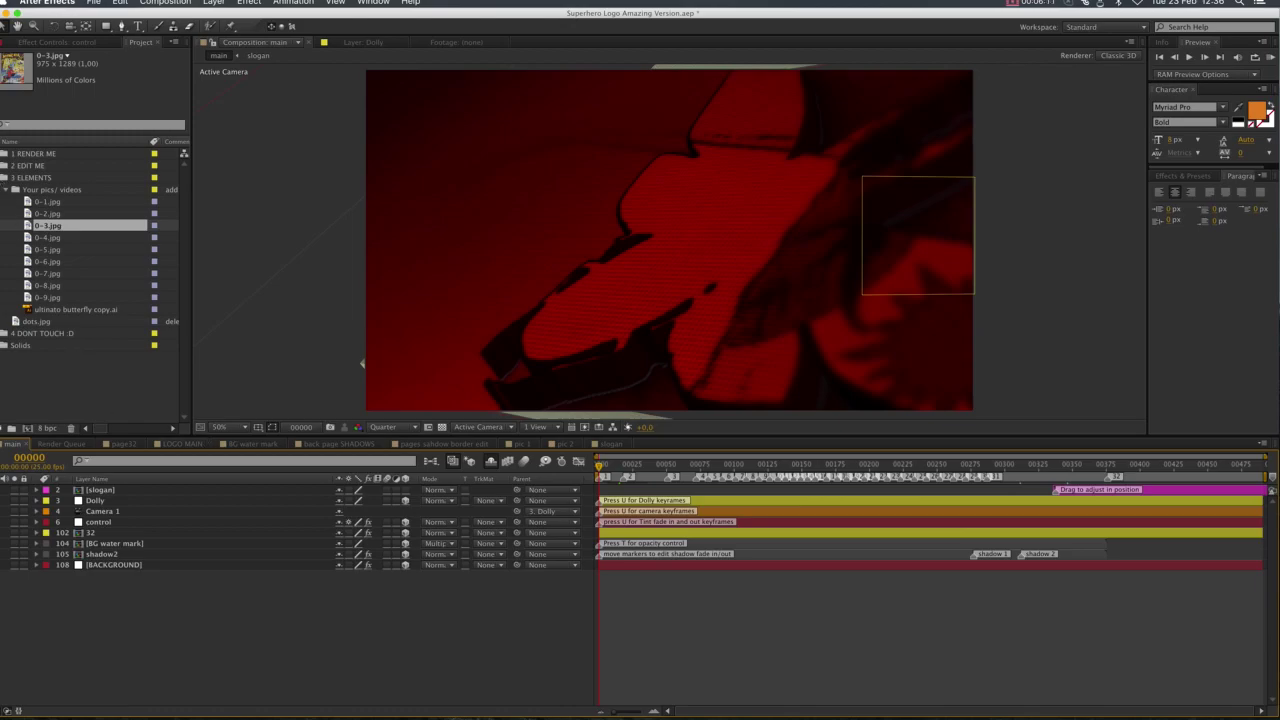
click(1, 178)
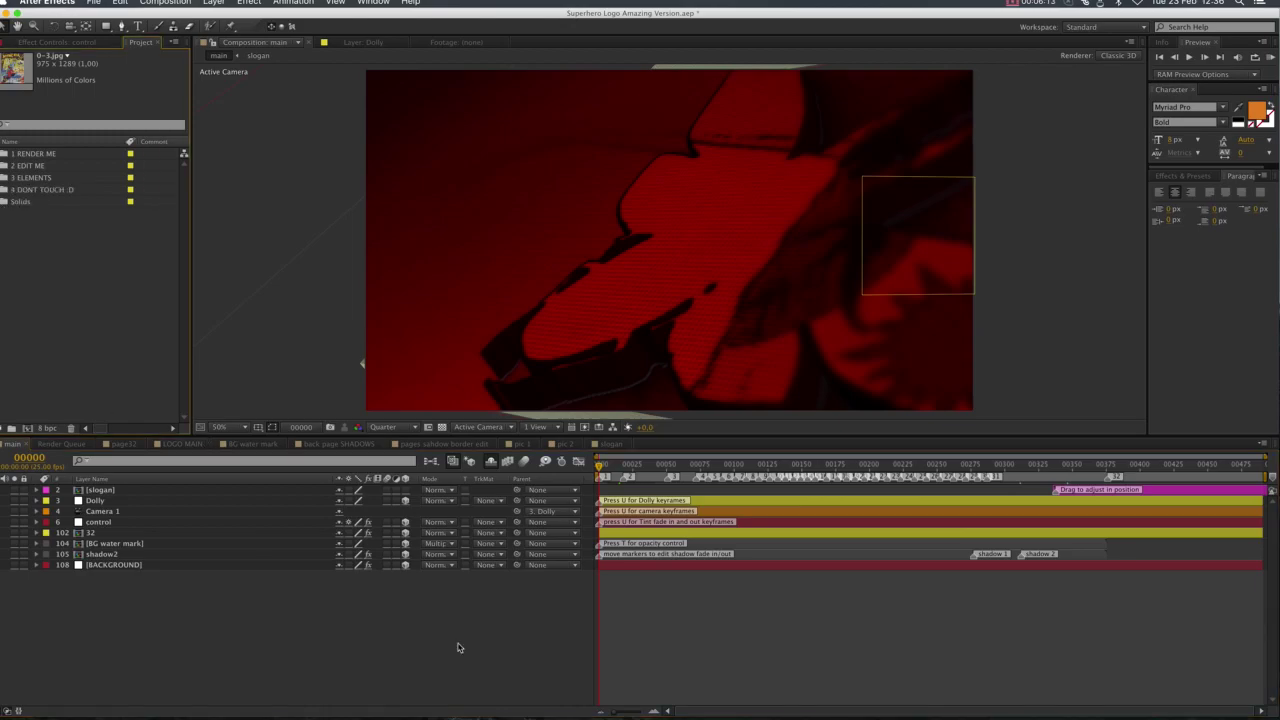
Set BG color1 in the control layer's effects to bright green, 00FF01.
click(128, 566)
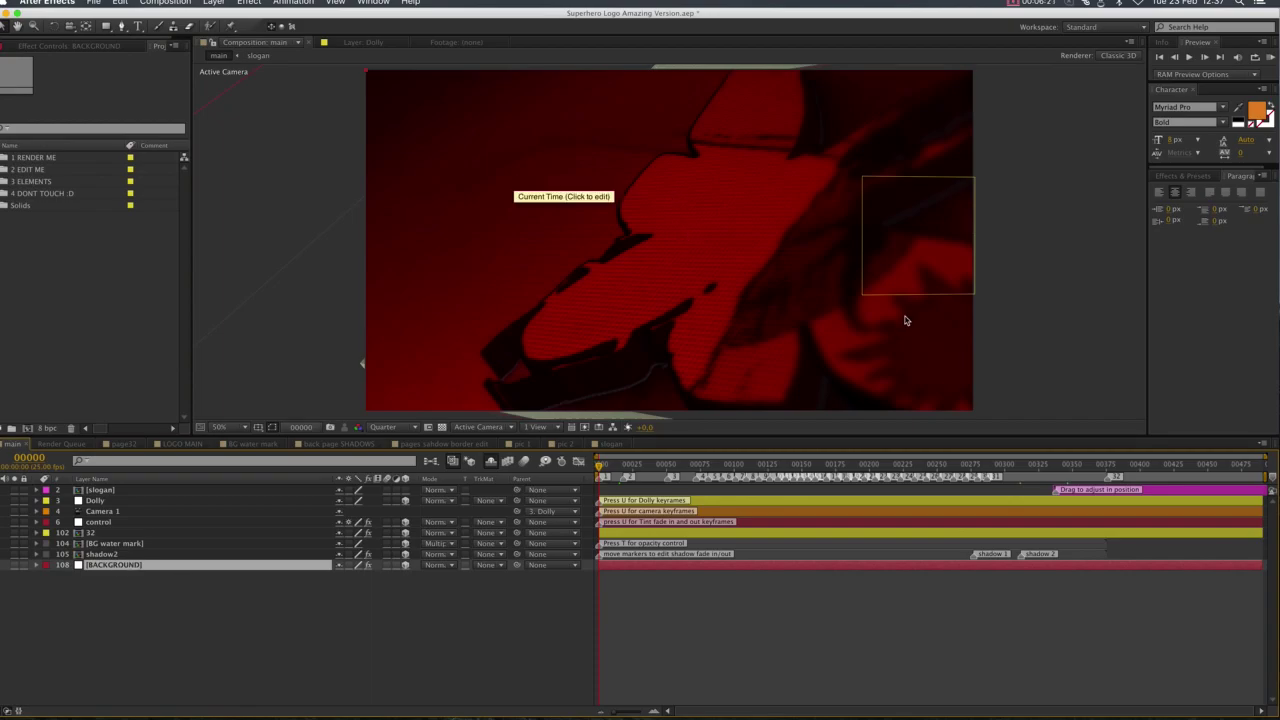
click(105, 523)
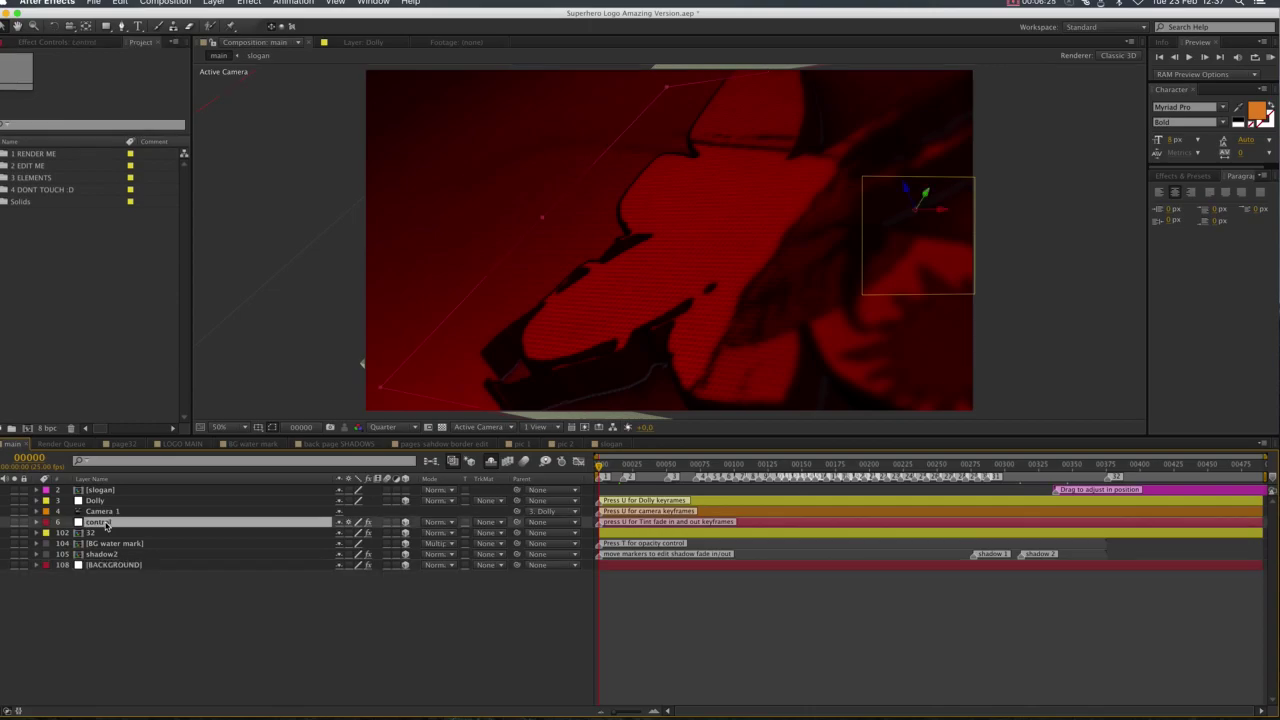
click(43, 44)
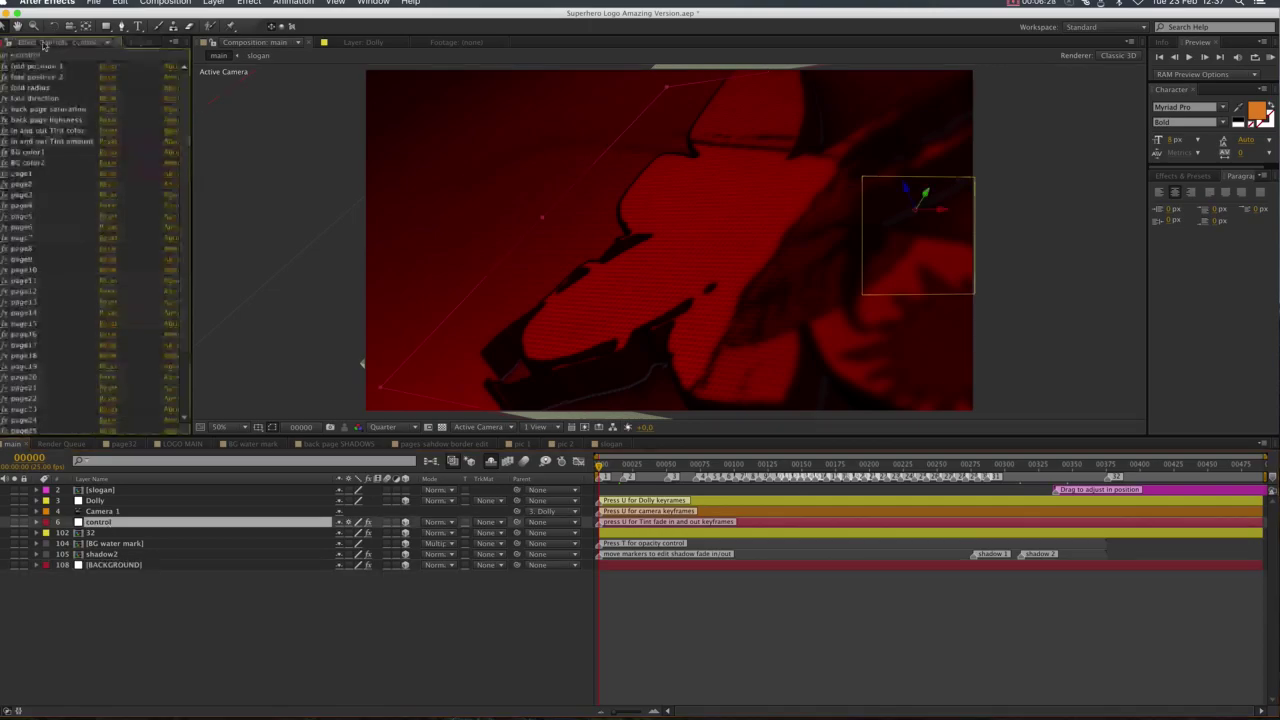
click(29, 164)
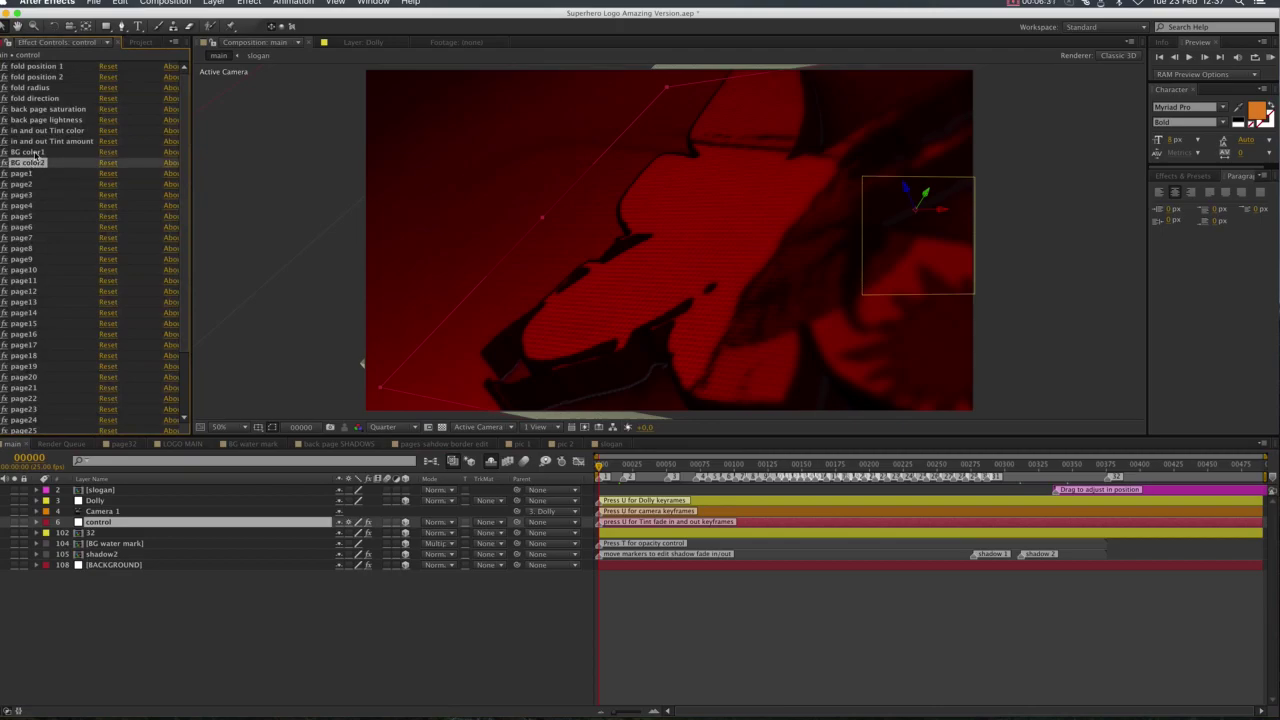
click(16, 153)
click(5, 152)
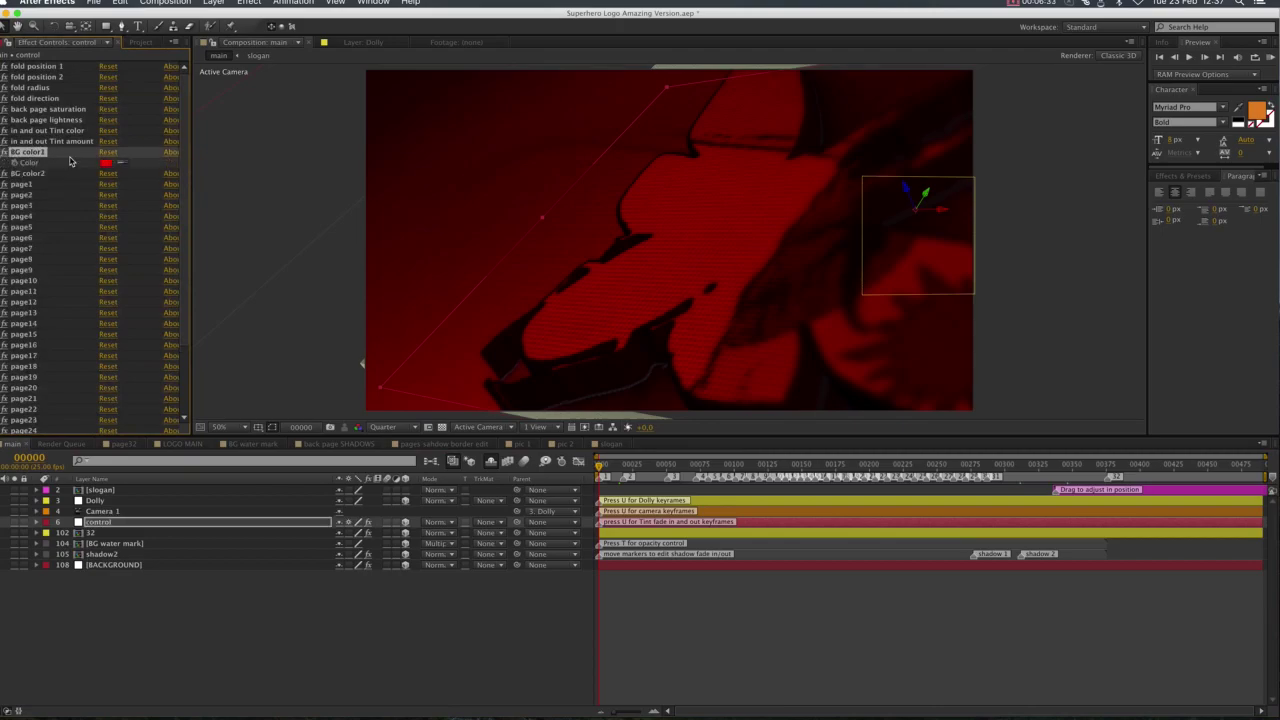
click(106, 163)
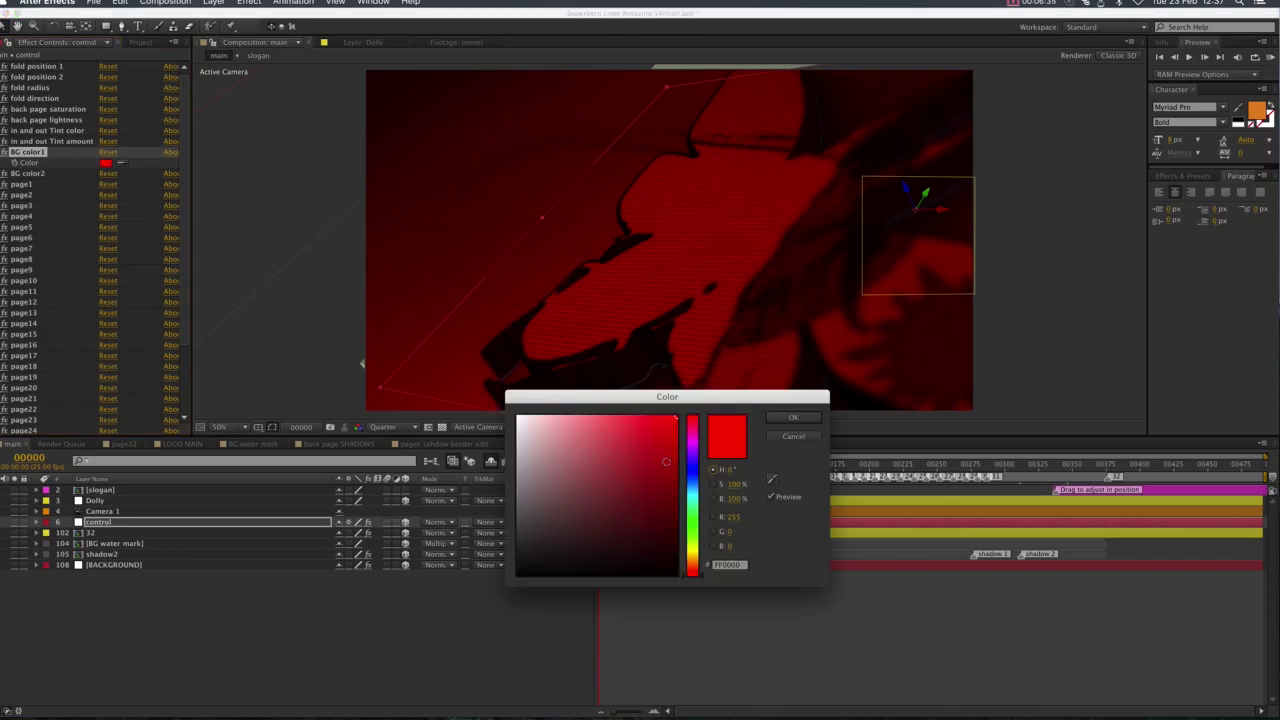
click(693, 522)
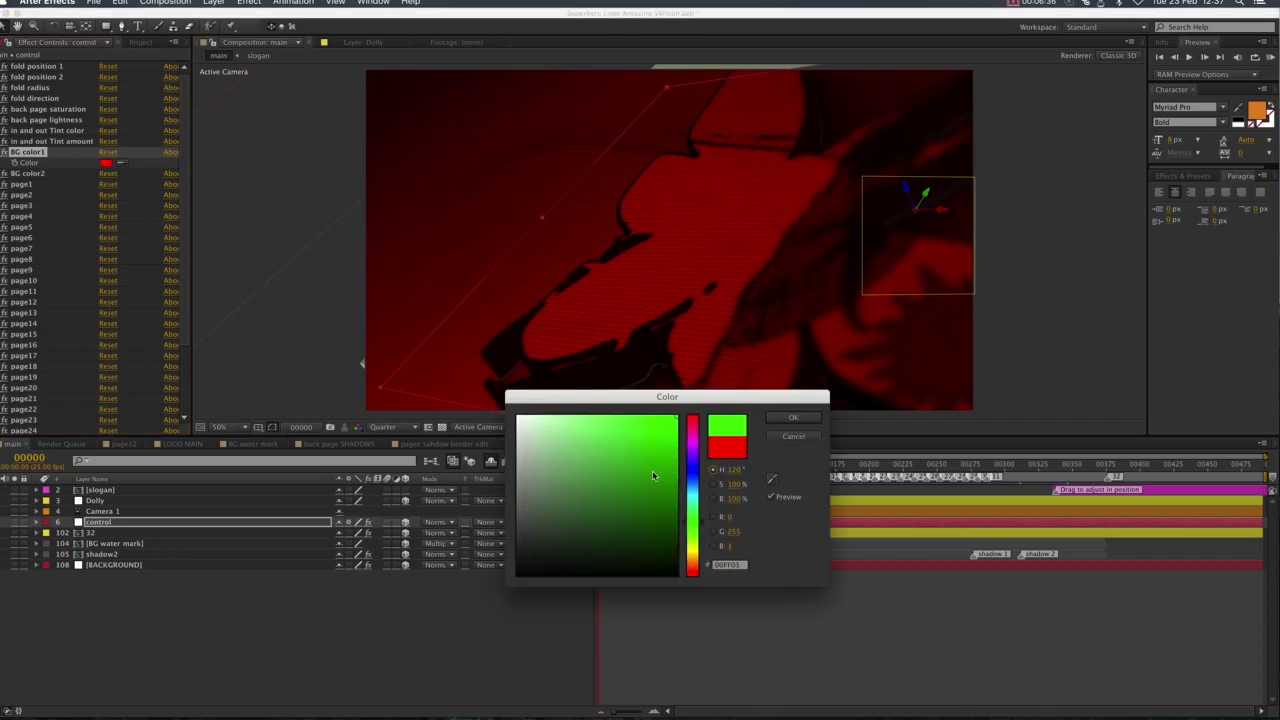
click(812, 418)
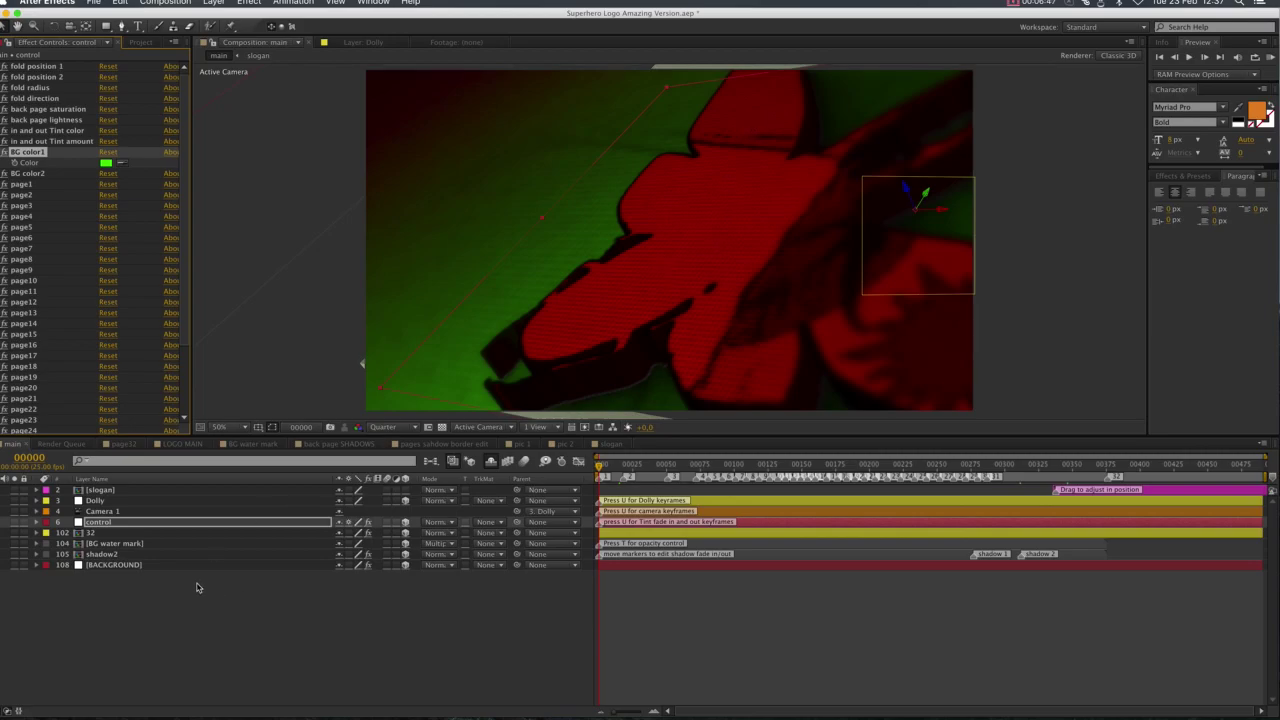
Solo the BACKGROUND layer and set the control layer's BG color2 to blue, 2400FF.
click(15, 566)
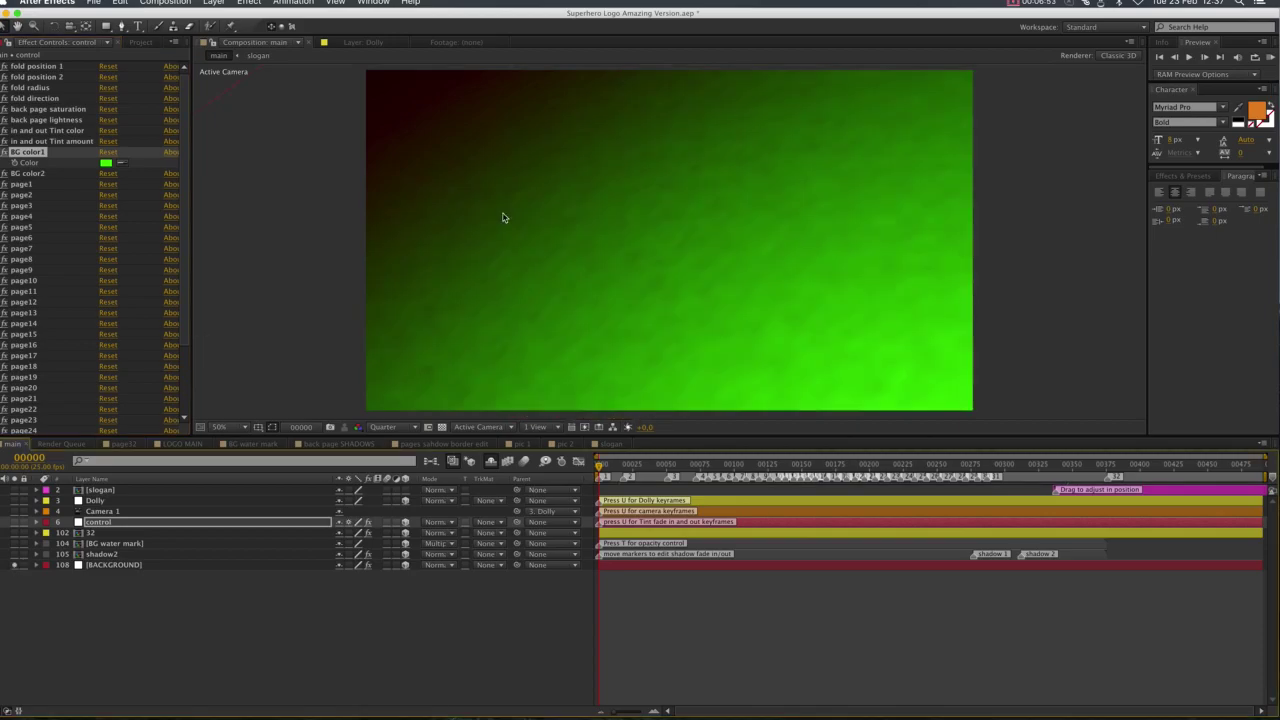
key(comma)
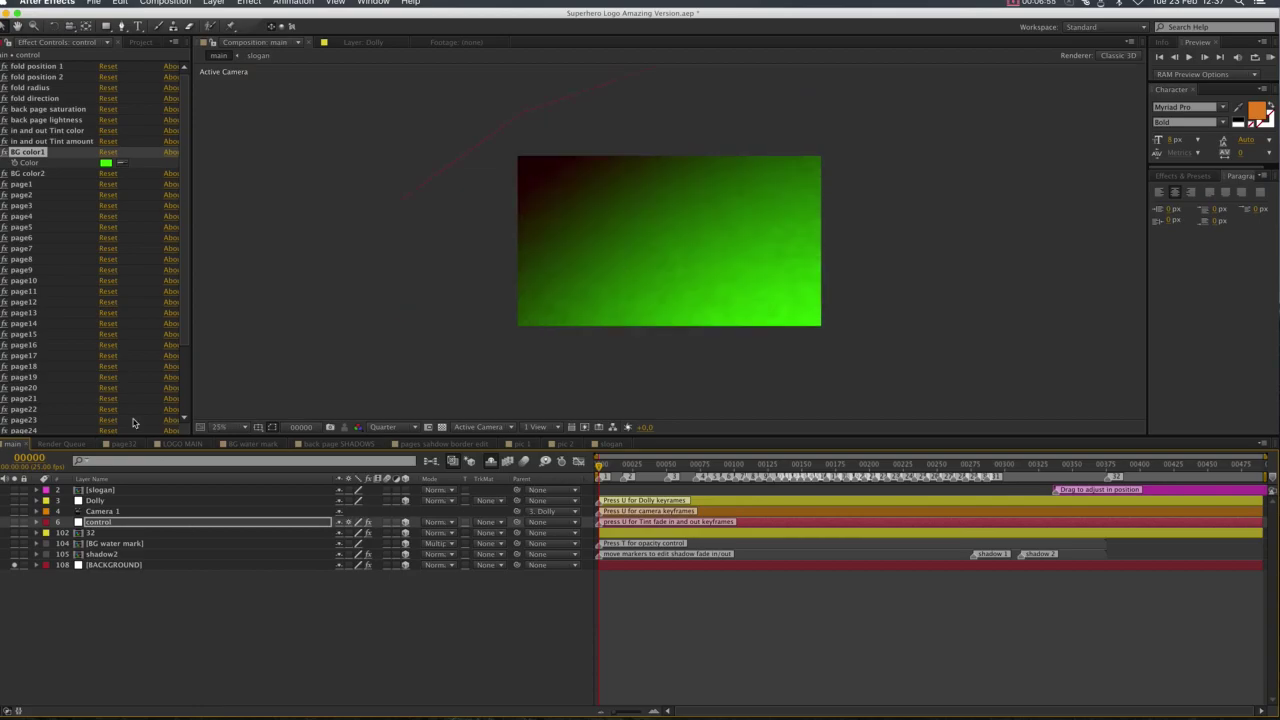
click(5, 173)
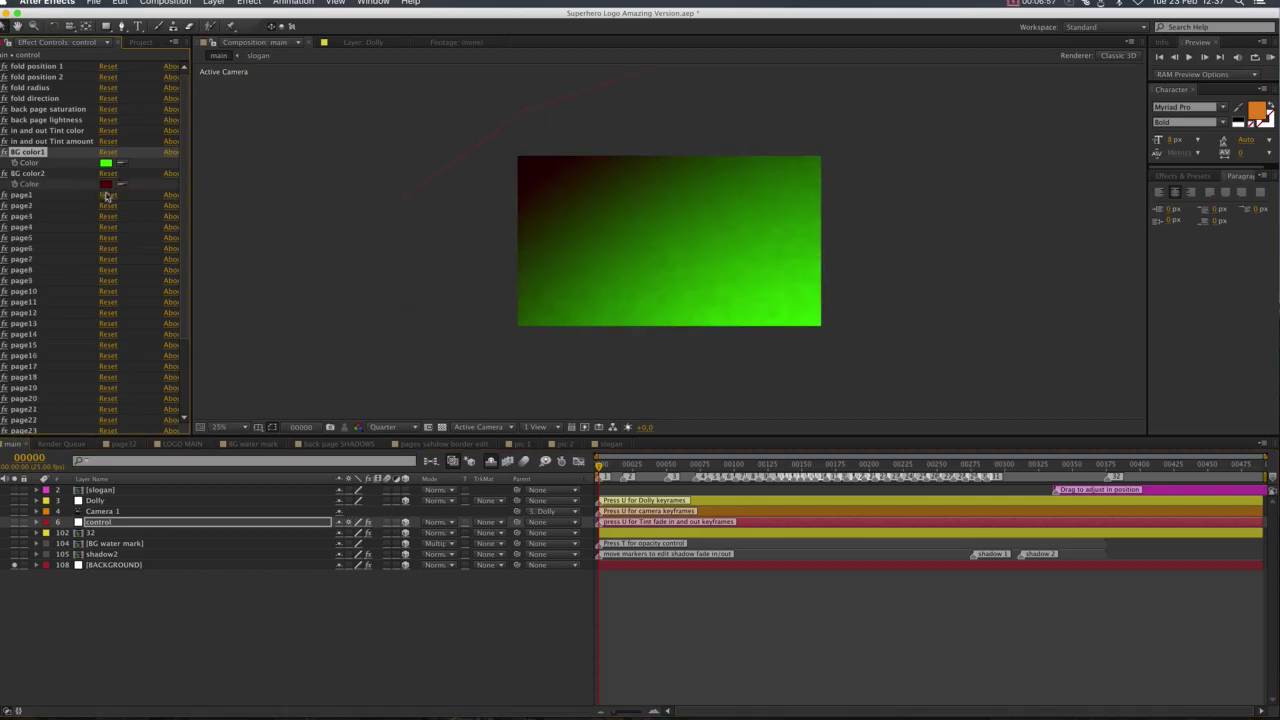
click(106, 184)
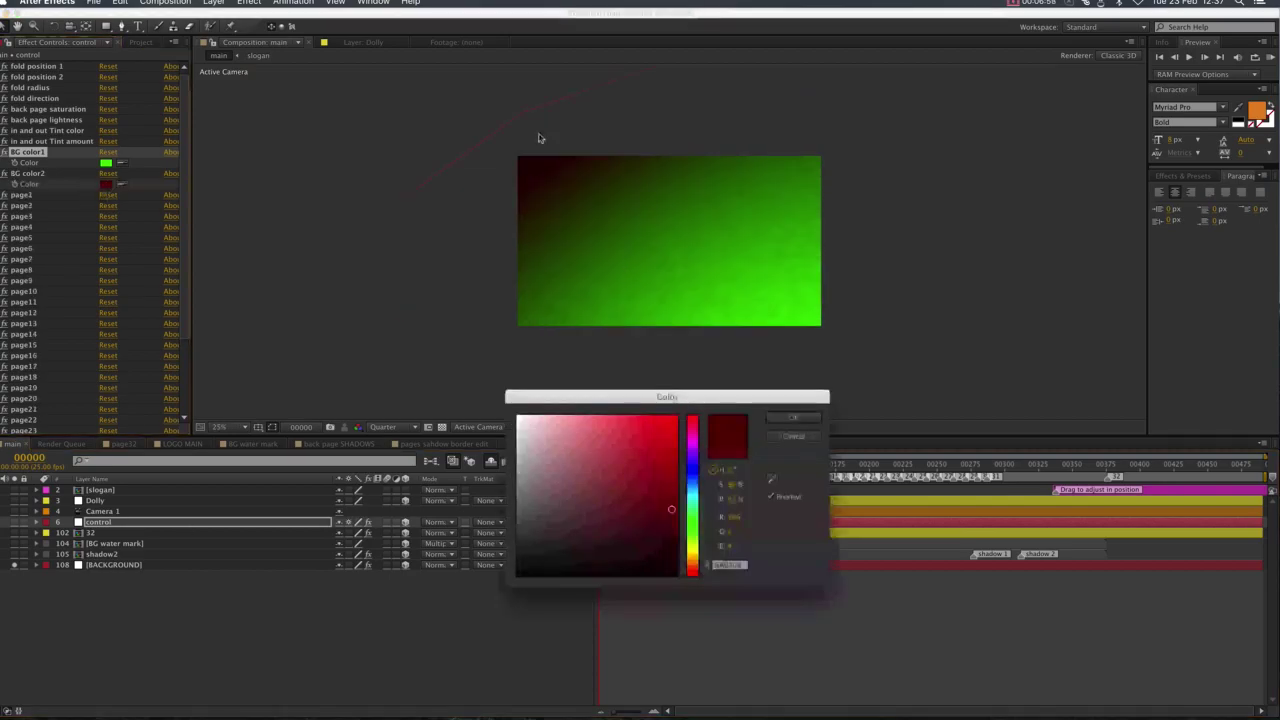
click(693, 466)
drag(669, 452, 734, 392)
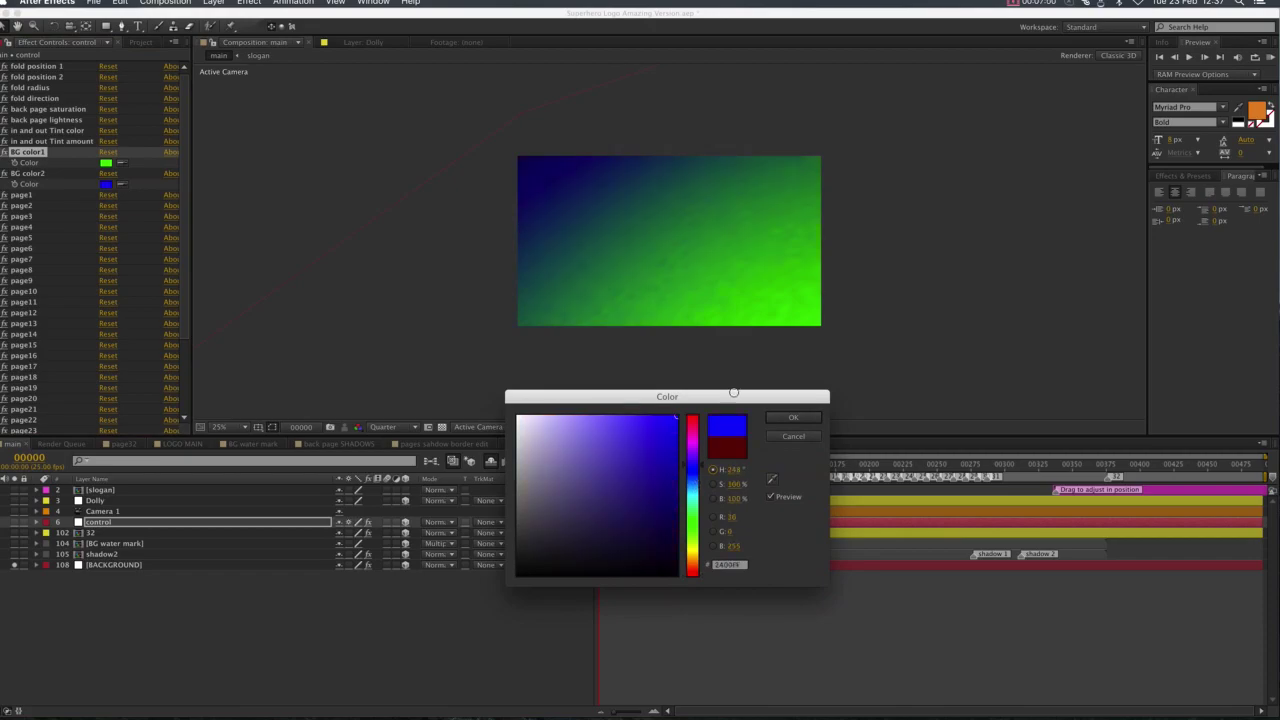
click(793, 417)
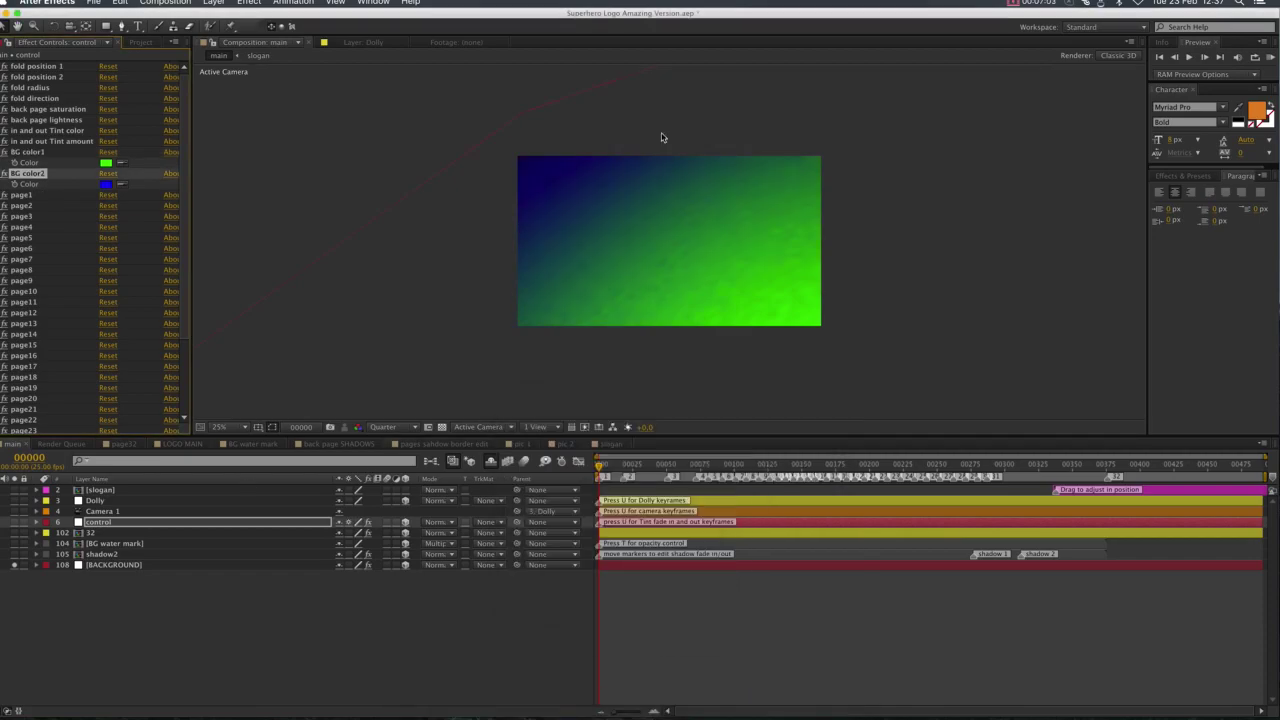
Go to frame 327 and set the control layer's BG color1 to cyan, 00FFEE.
click(1036, 470)
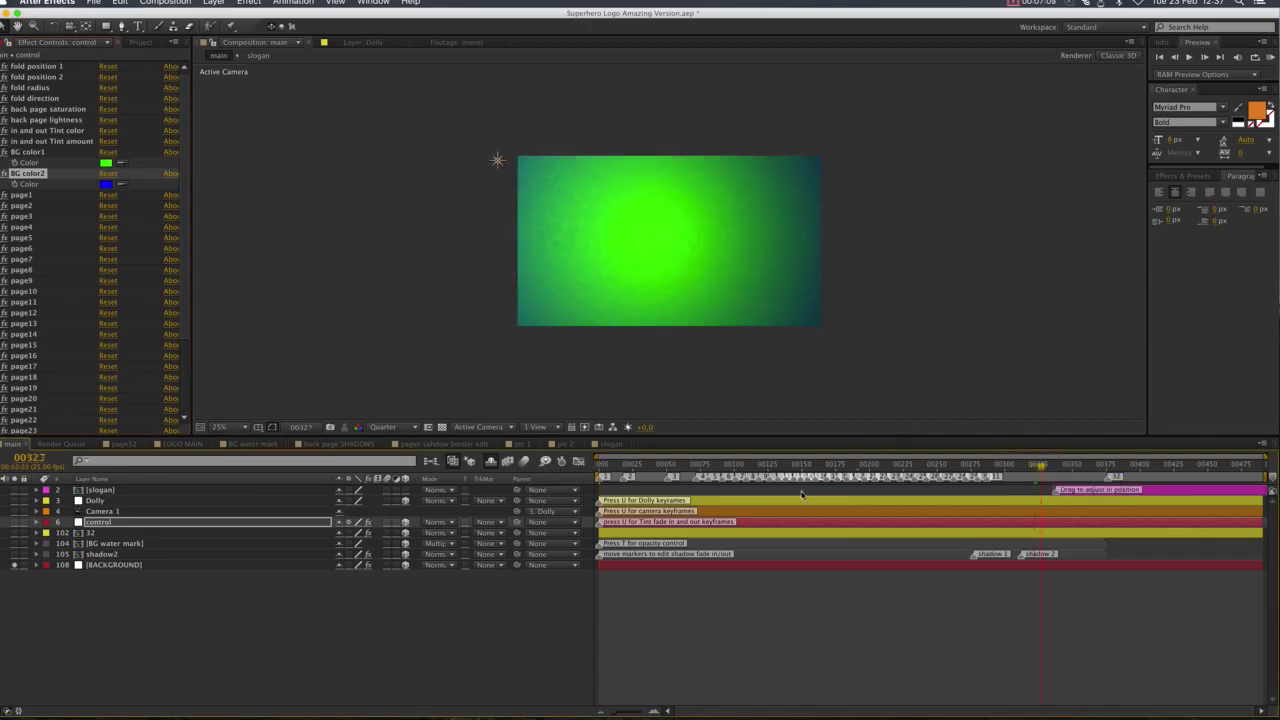
click(107, 163)
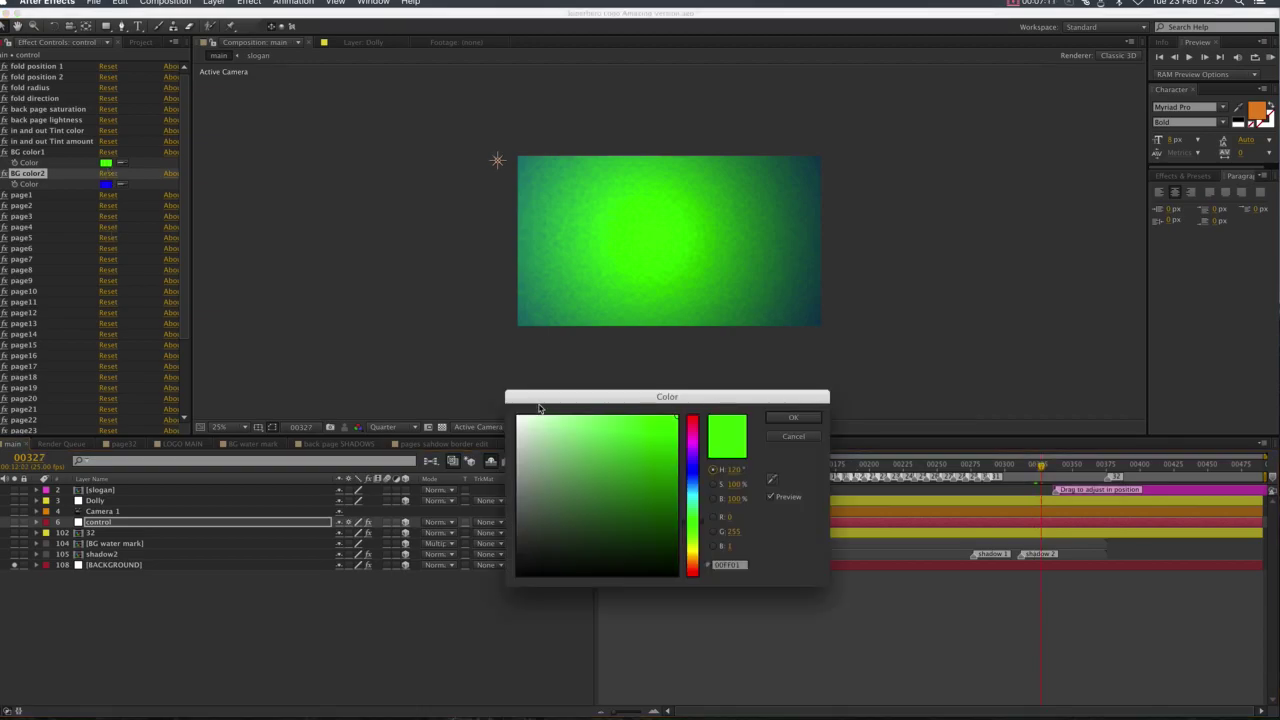
click(694, 496)
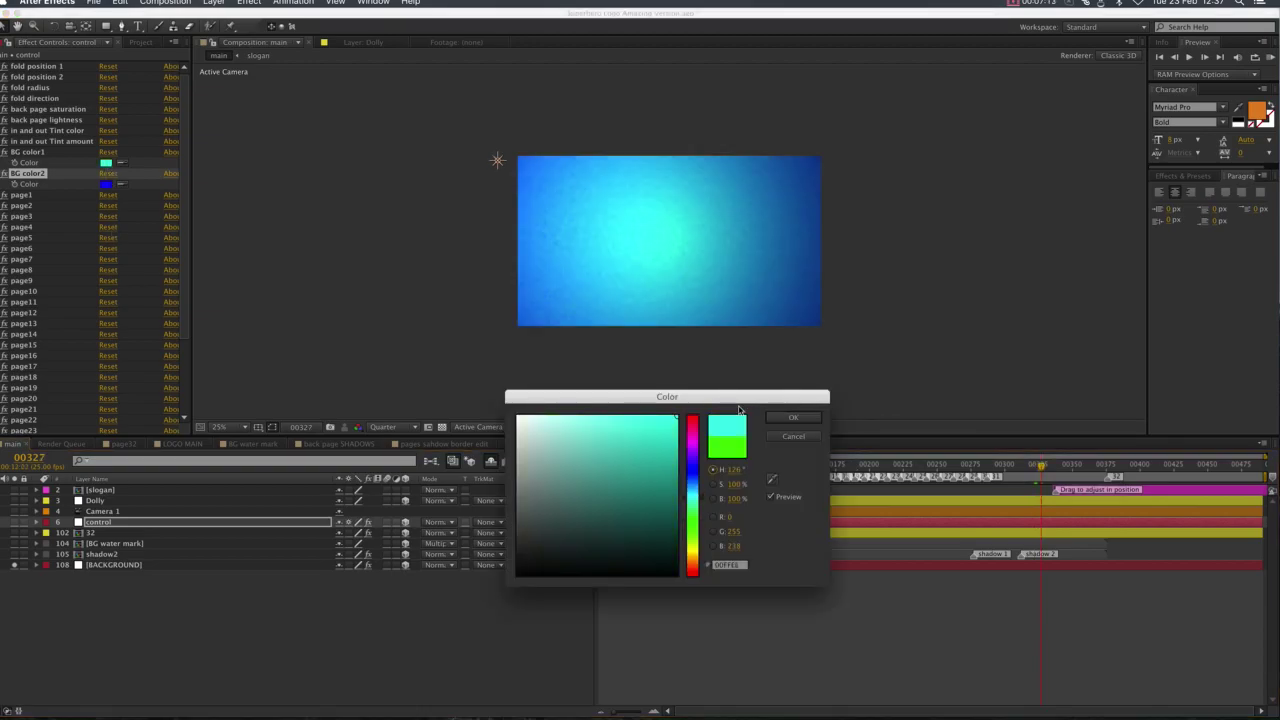
click(790, 417)
Set BG color2 to dark navy, 0B1B52, and scrub the main composition back to frame 0.
click(106, 184)
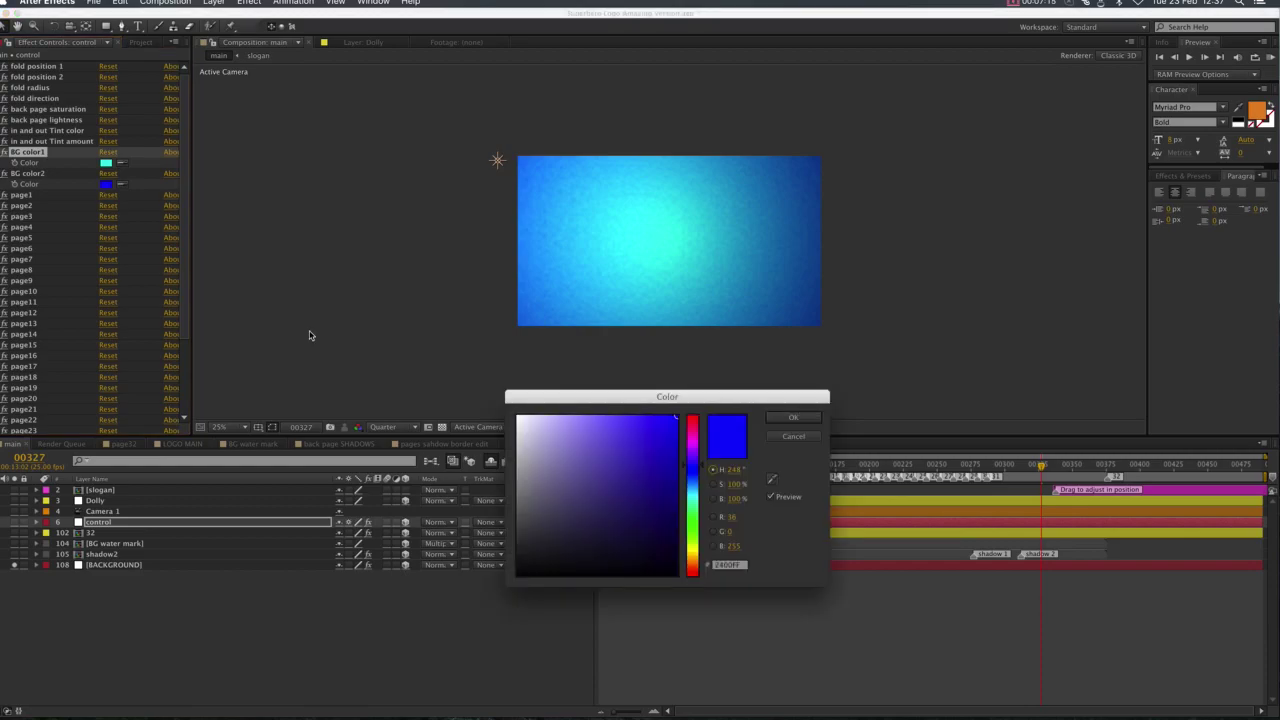
mouse_move(626, 500)
mouse_down()
mouse_move(646, 486)
mouse_move(566, 496)
mouse_move(603, 489)
mouse_move(591, 530)
mouse_move(652, 525)
mouse_up()
click(601, 527)
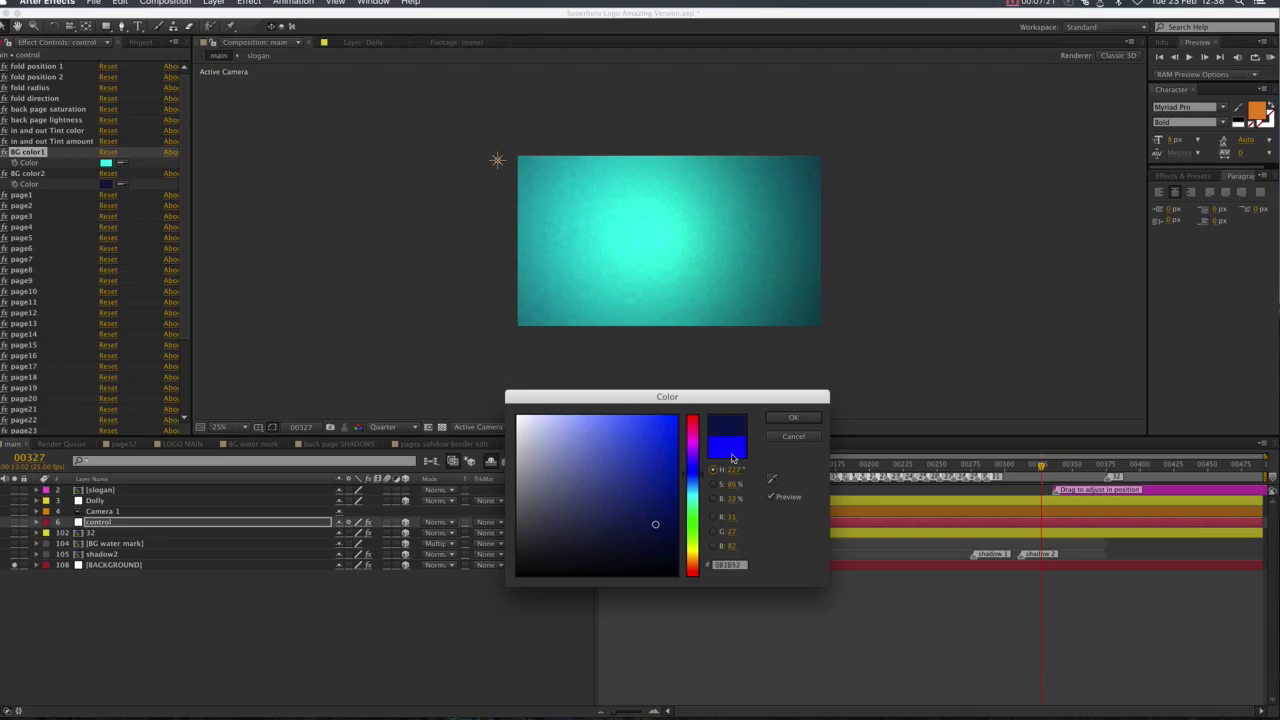
click(793, 417)
drag(825, 468, 512, 470)
drag(675, 466, 575, 476)
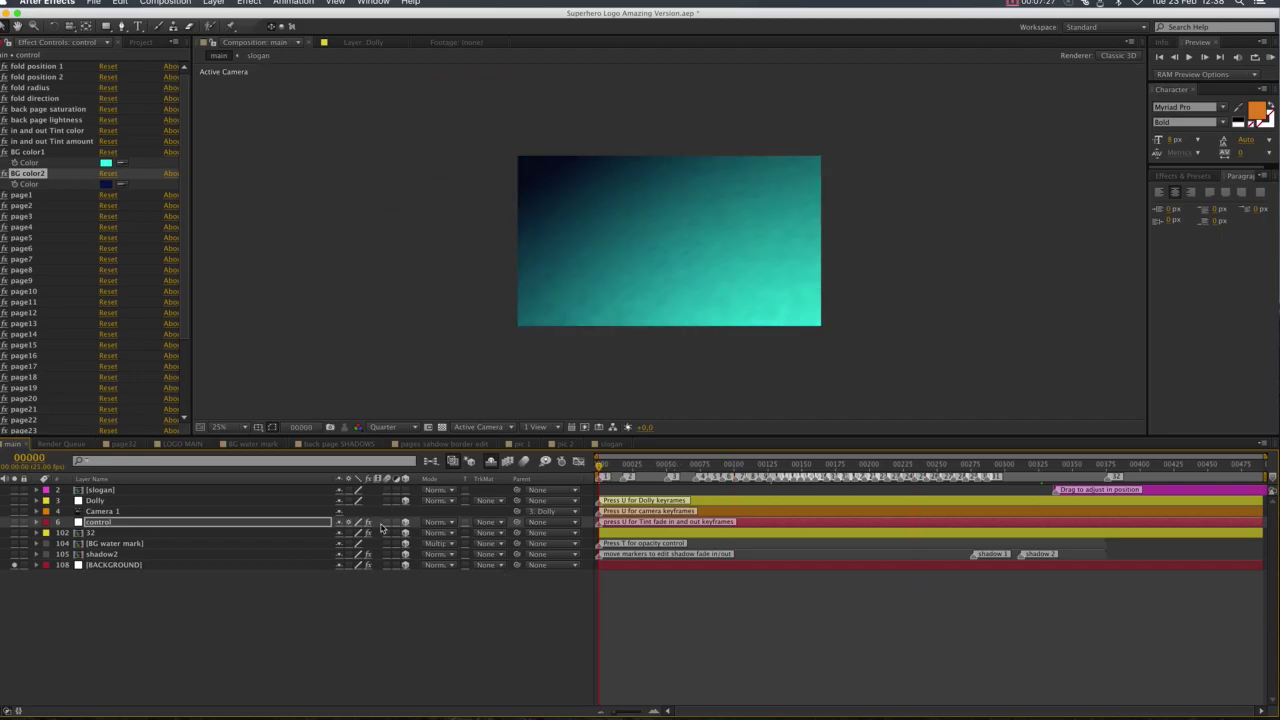
Solo the shadow2 layer instead of BACKGROUND and go to frame 157 of the main composition.
click(100, 554)
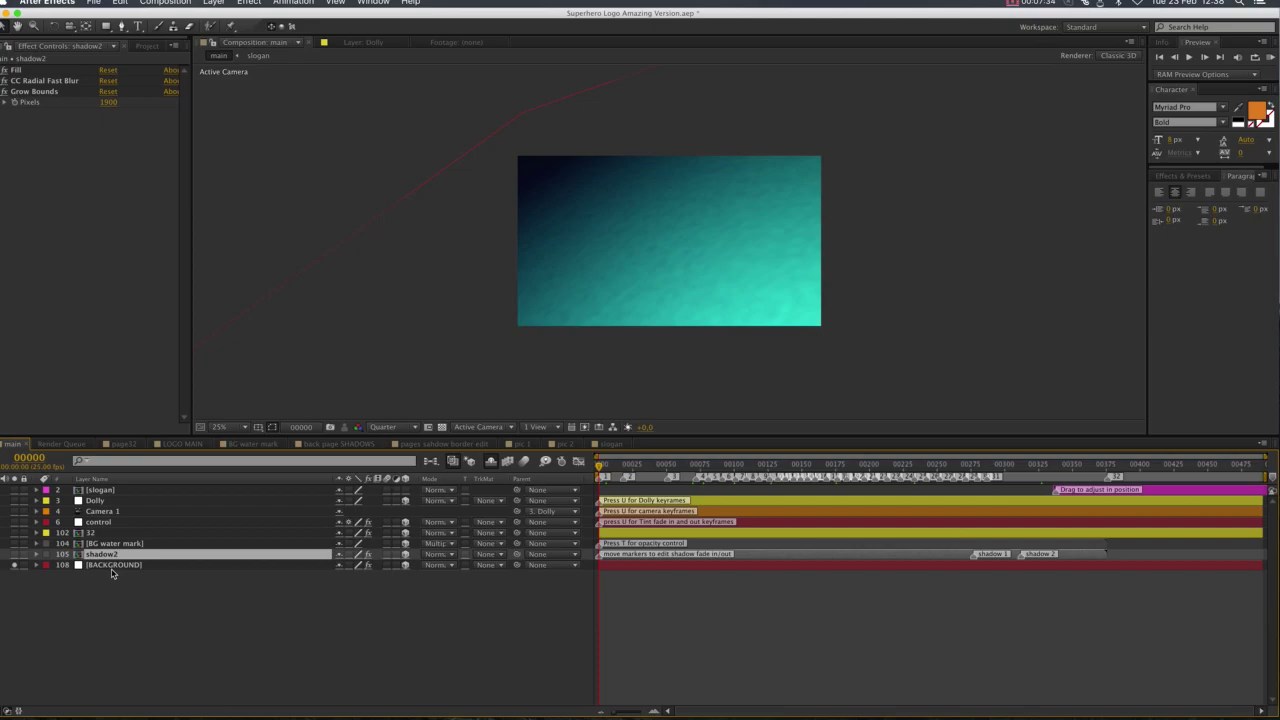
click(14, 555)
click(14, 565)
drag(601, 466, 813, 484)
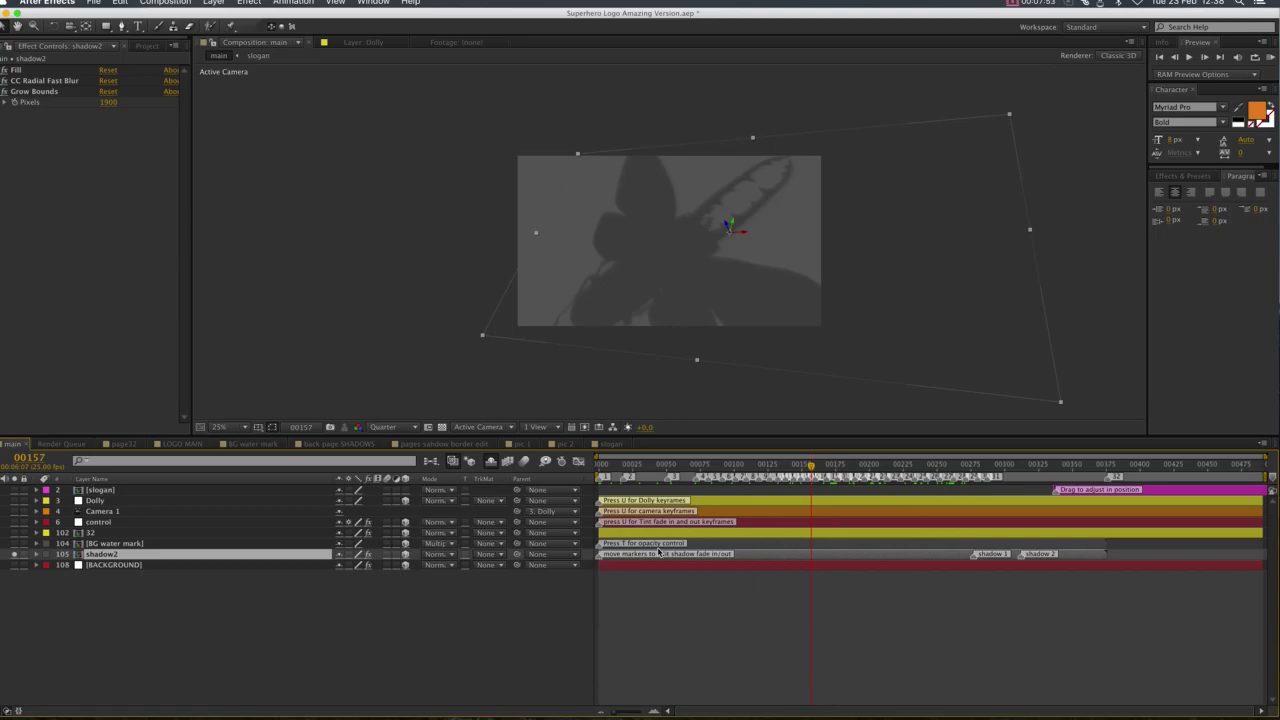
Try the shadow2 layer's fade, shadow 1 and shadow 2 markers at about frames 220, 360 and 465, scrubbing to preview the shadow.
mouse_move(597, 562)
mouse_down()
mouse_move(752, 562)
mouse_move(600, 564)
mouse_up()
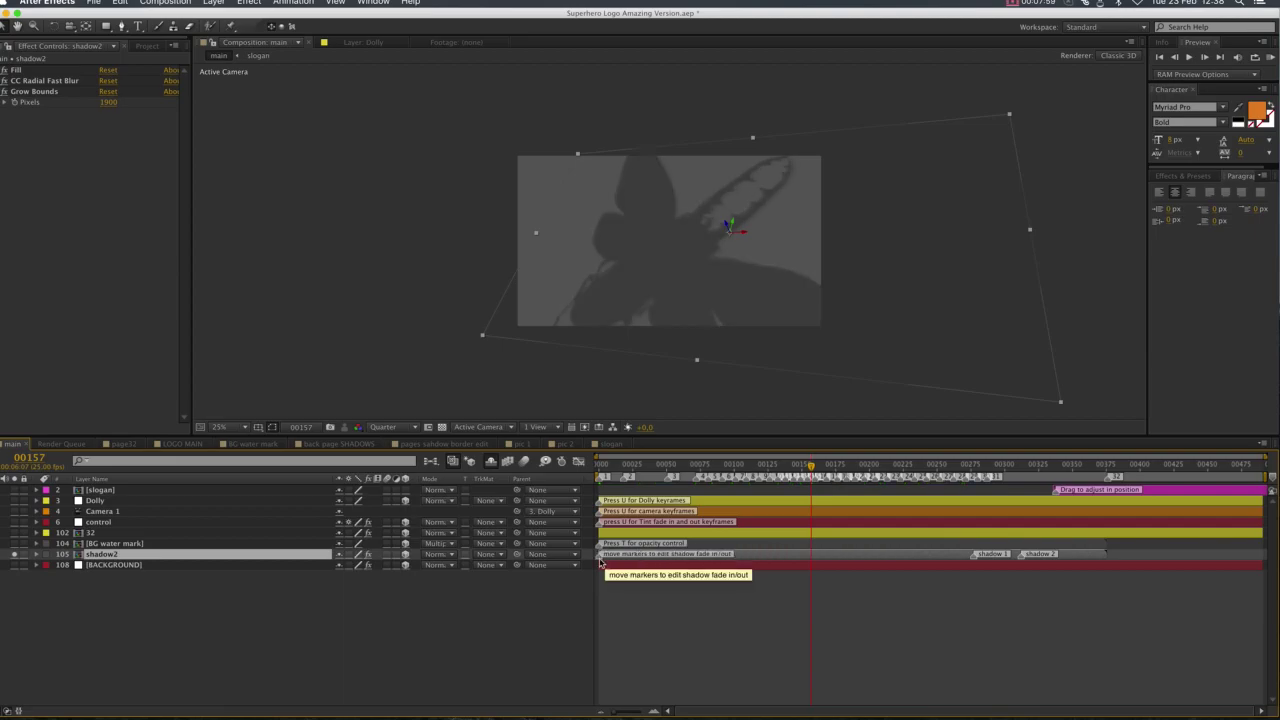
drag(600, 563, 866, 563)
drag(1020, 561, 1227, 561)
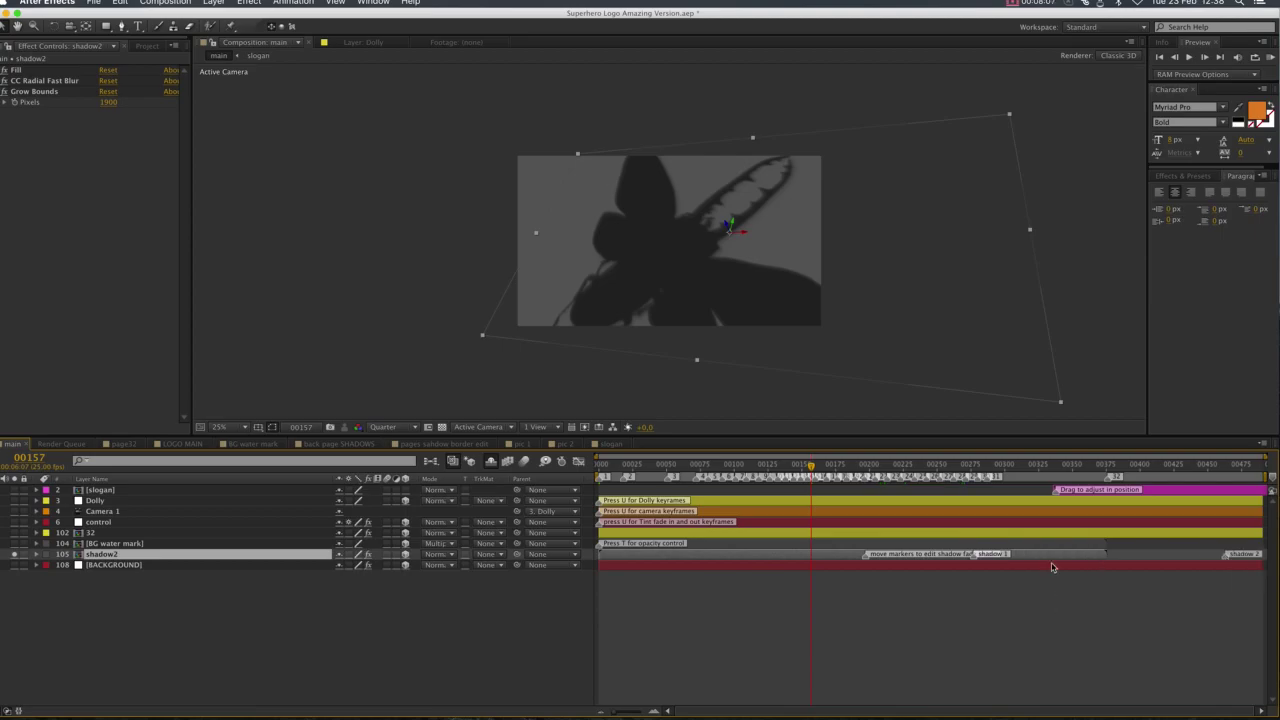
drag(975, 561, 1090, 561)
mouse_move(828, 466)
mouse_down()
mouse_move(992, 472)
mouse_move(1014, 490)
mouse_up()
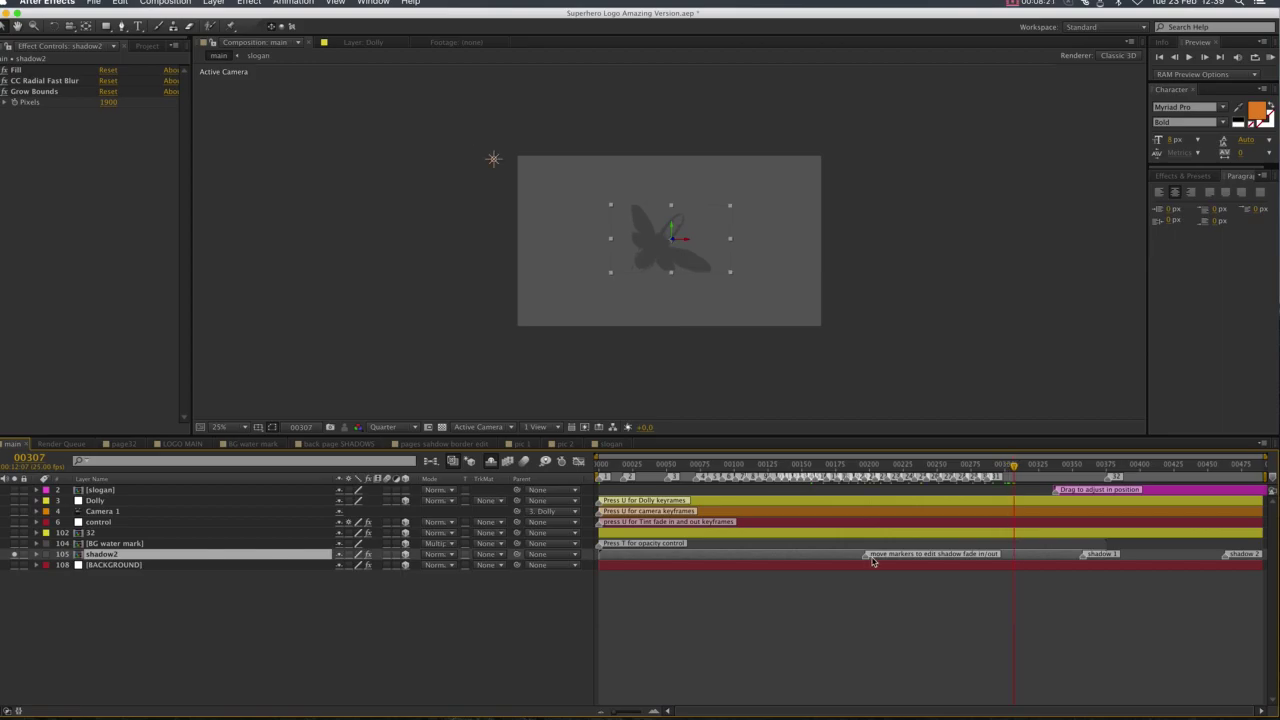
drag(866, 557, 898, 557)
mouse_move(1025, 468)
mouse_down()
mouse_move(563, 476)
mouse_move(818, 487)
mouse_up()
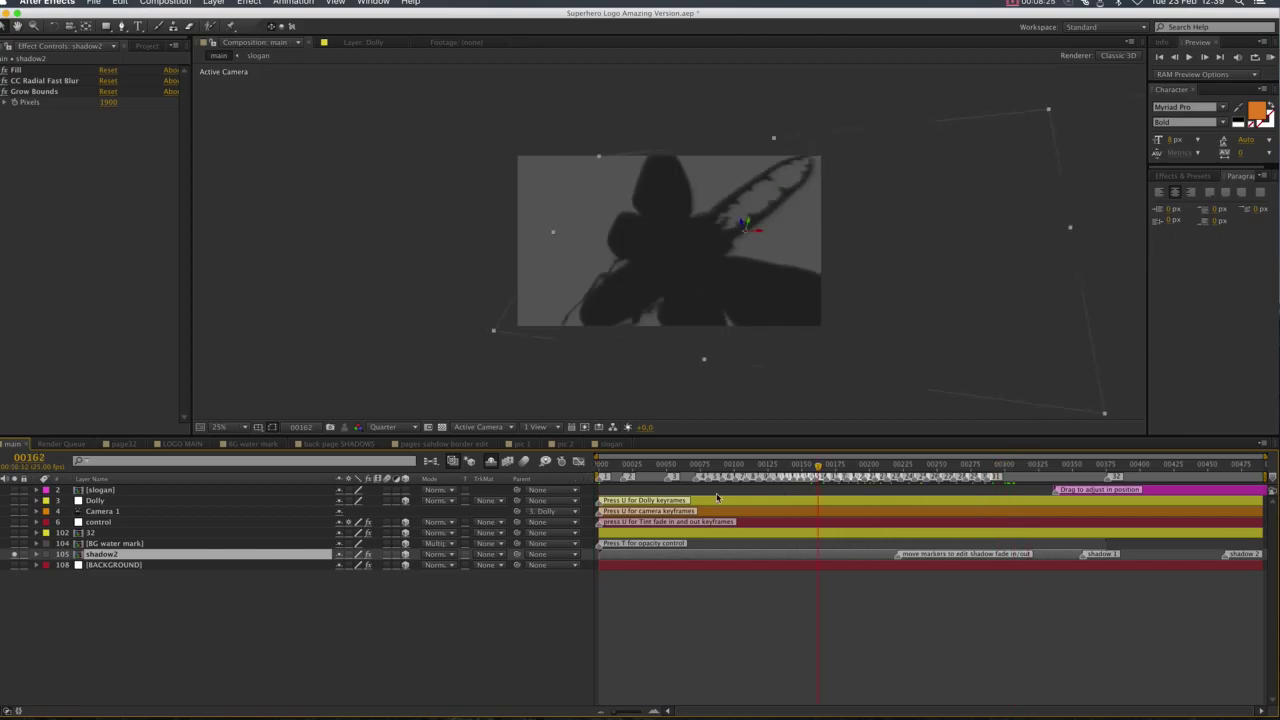
Solo layer 32 together with shadow2 and compare the logo with its shadow at frame 308.
click(92, 533)
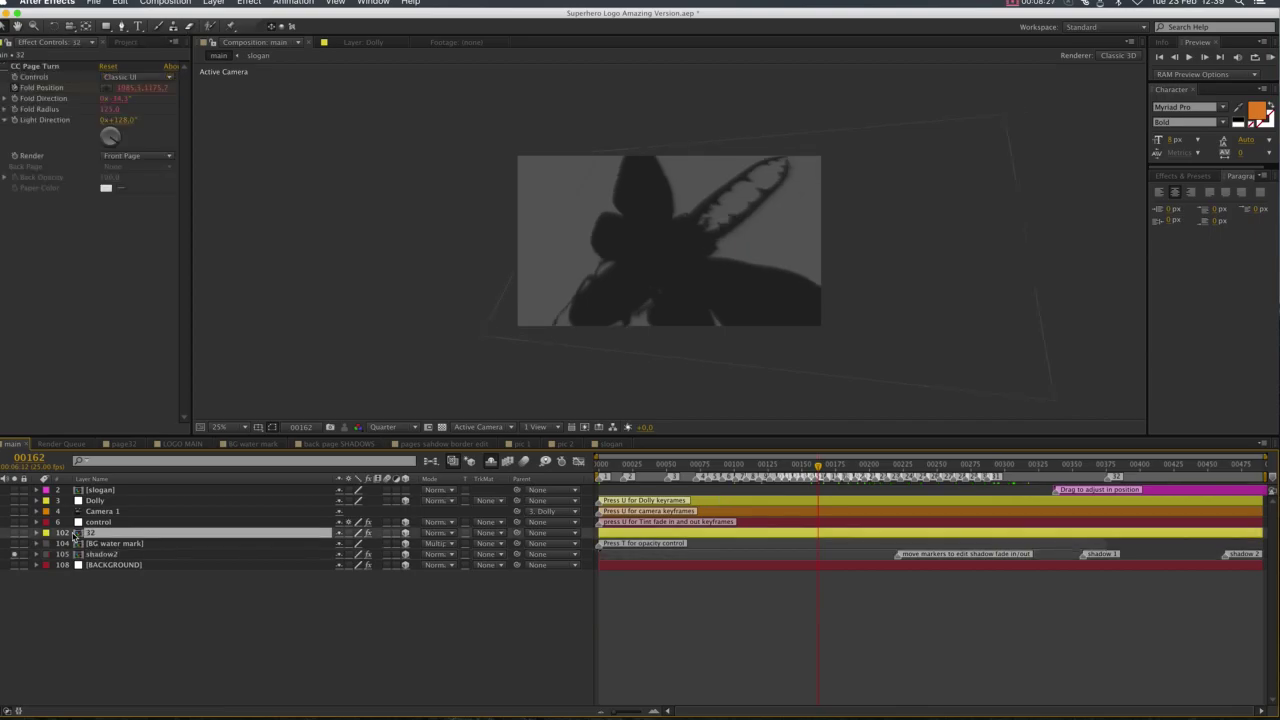
click(15, 533)
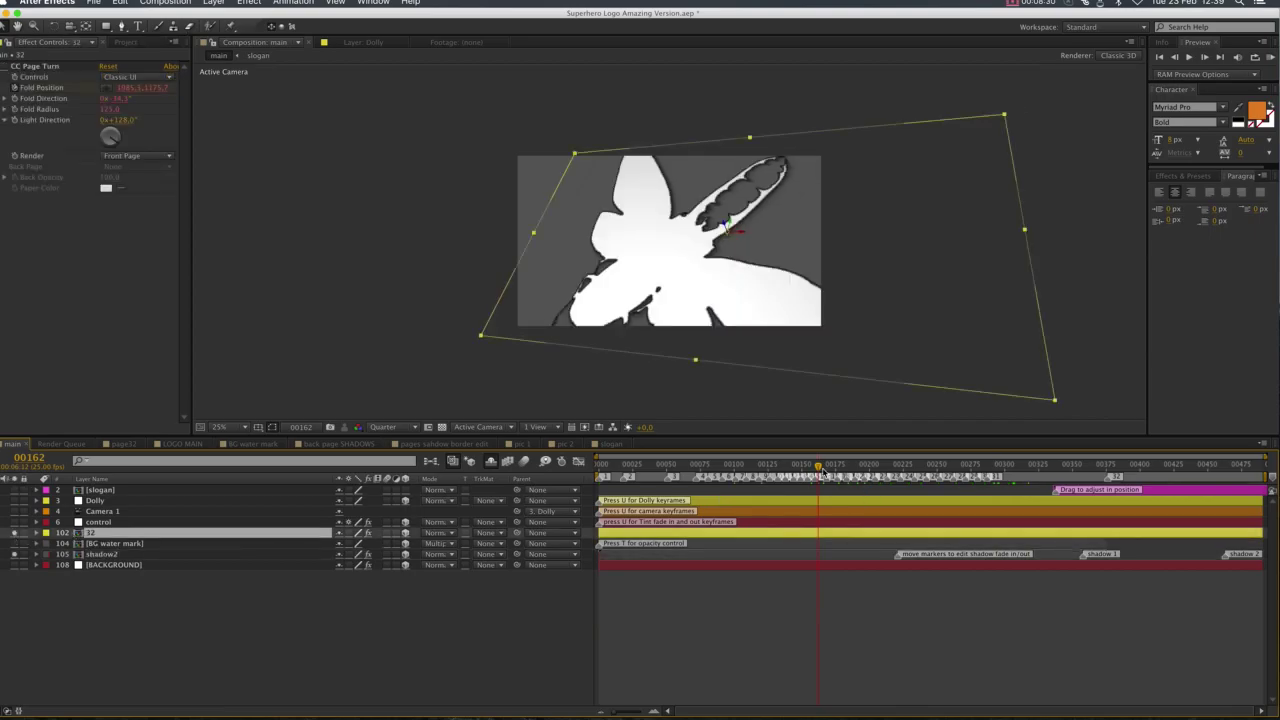
drag(823, 470, 1016, 486)
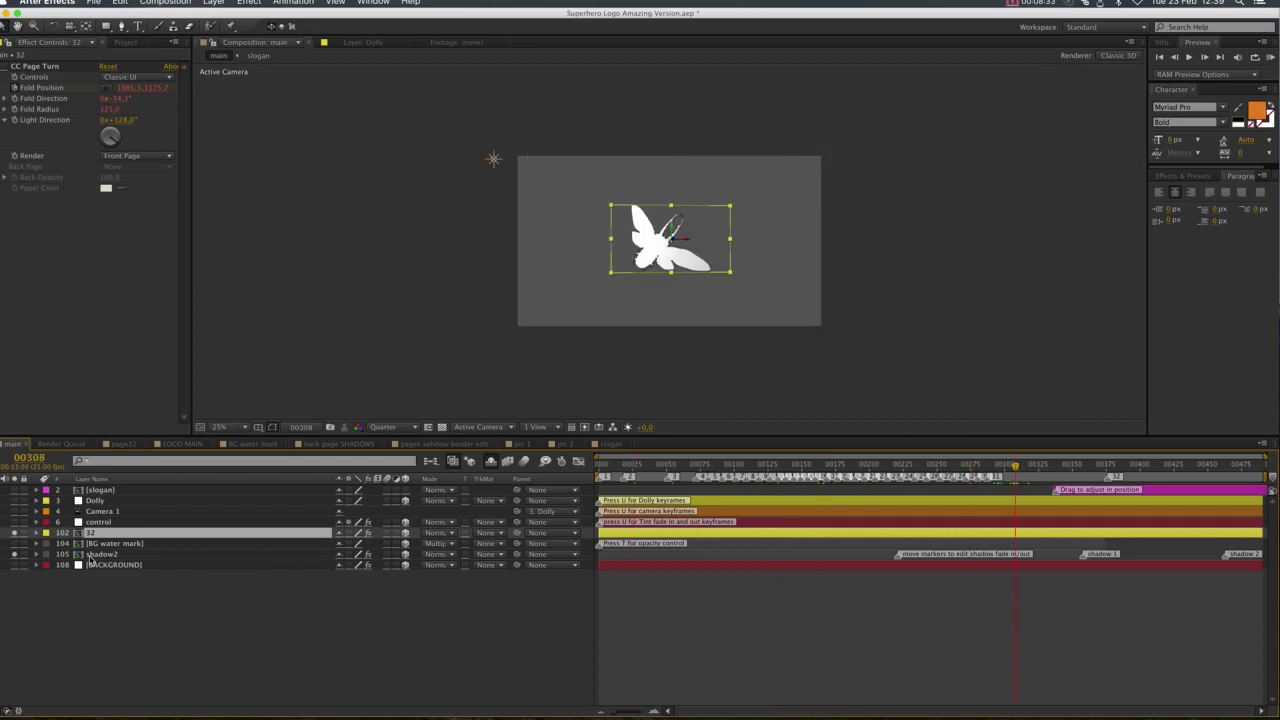
click(16, 556)
click(15, 534)
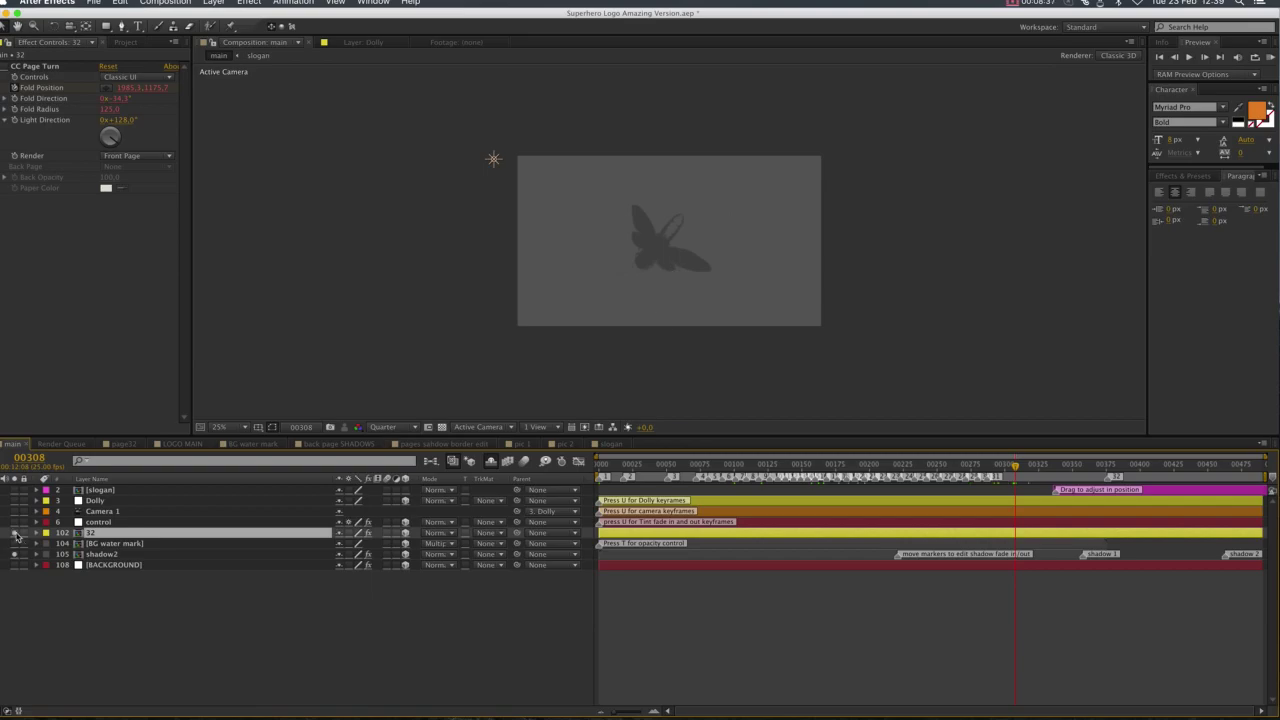
click(15, 534)
Try moving shadow2's shadow 1 marker to about frame 390 and its fade marker to about frame 320, checking with layer 32 hidden.
drag(1084, 556, 1022, 561)
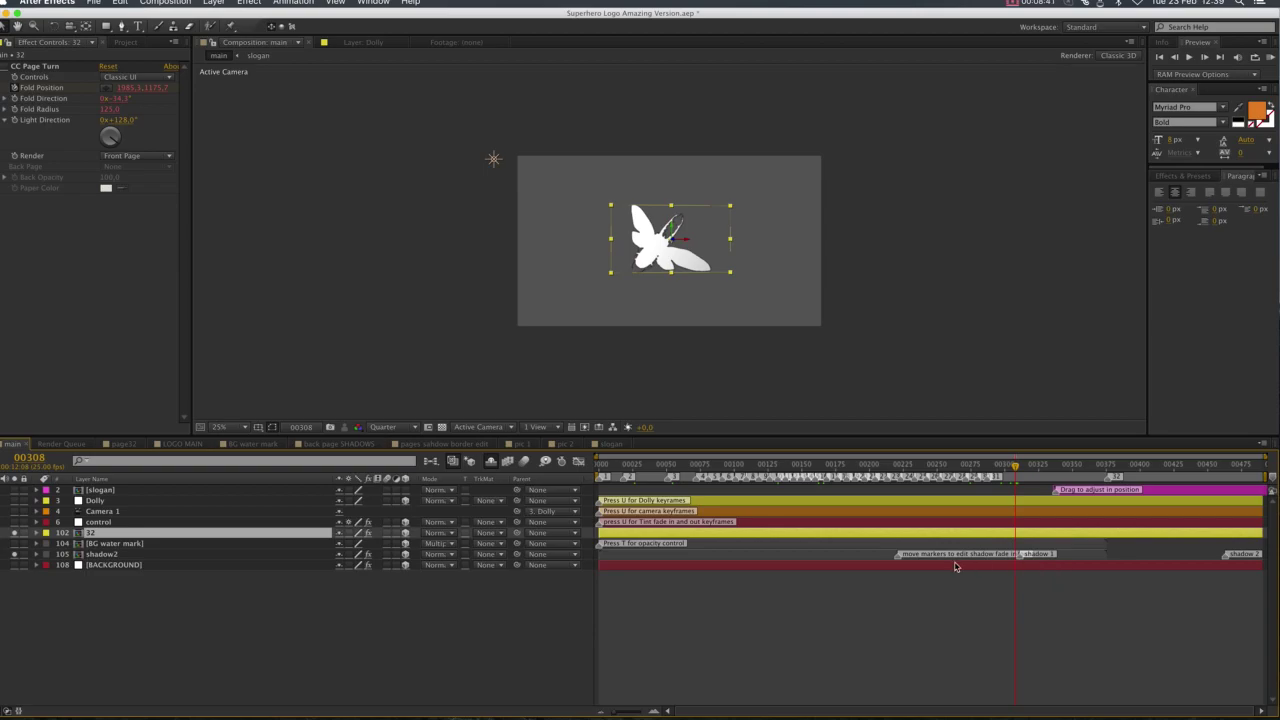
drag(899, 556, 1131, 561)
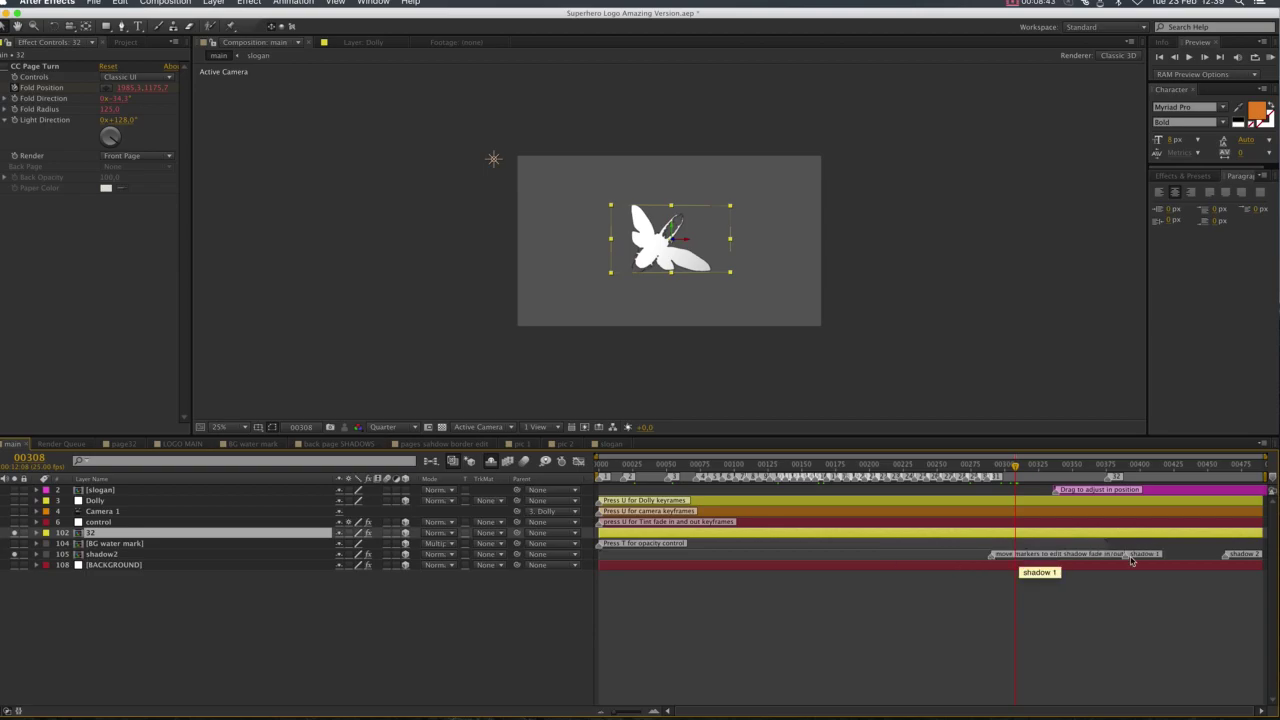
drag(993, 556, 1033, 556)
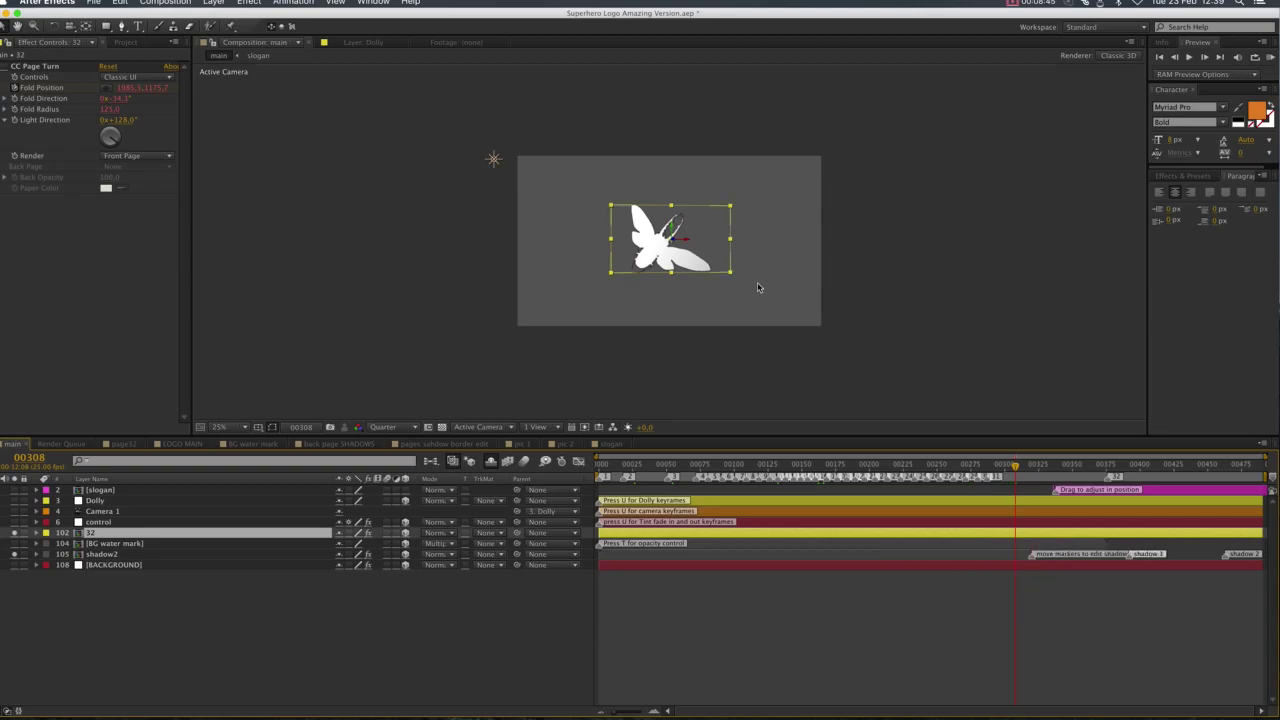
click(14, 533)
click(14, 533)
Move shadow2's fade marker back to frame 0, shadow 1 to about frame 295 and shadow 2 to about frame 370.
drag(1045, 560, 596, 565)
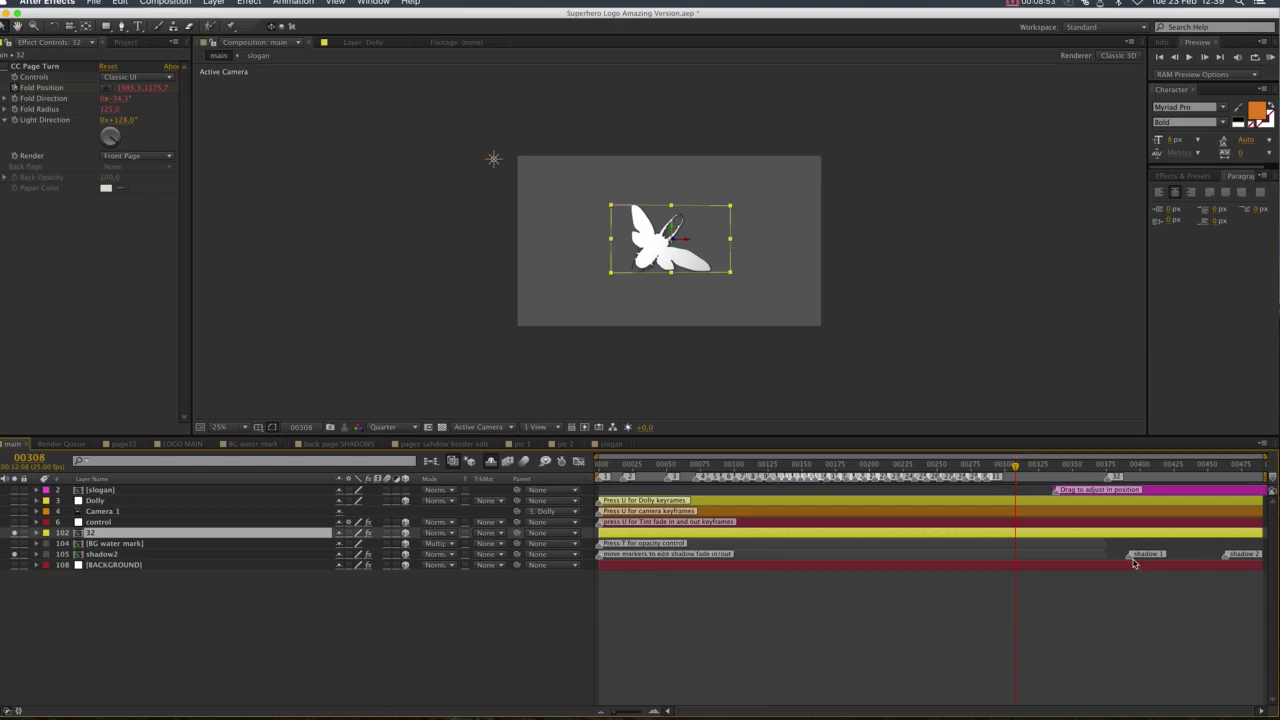
drag(1131, 561, 999, 561)
drag(1226, 558, 1085, 570)
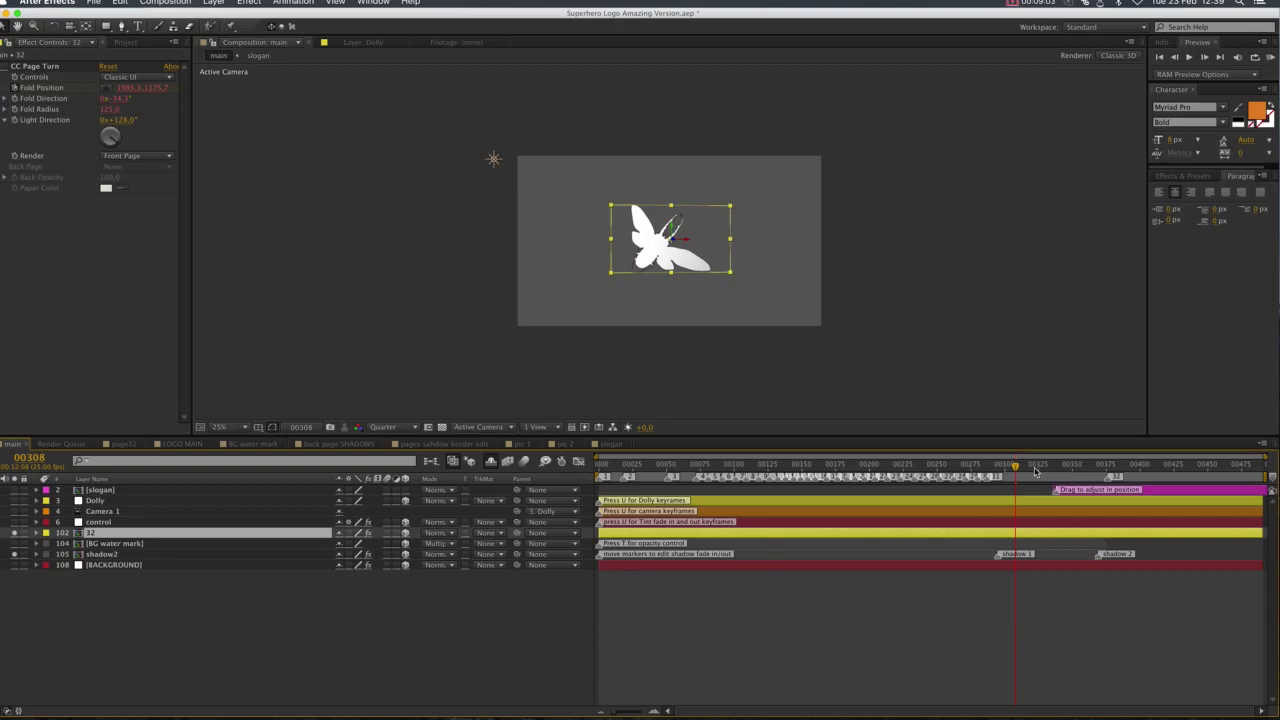
Solo the BACKGROUND layer too and try shadow2's fade marker at about frame 320, shadow 1 at about 400 and shadow 2 at about 463.
click(14, 565)
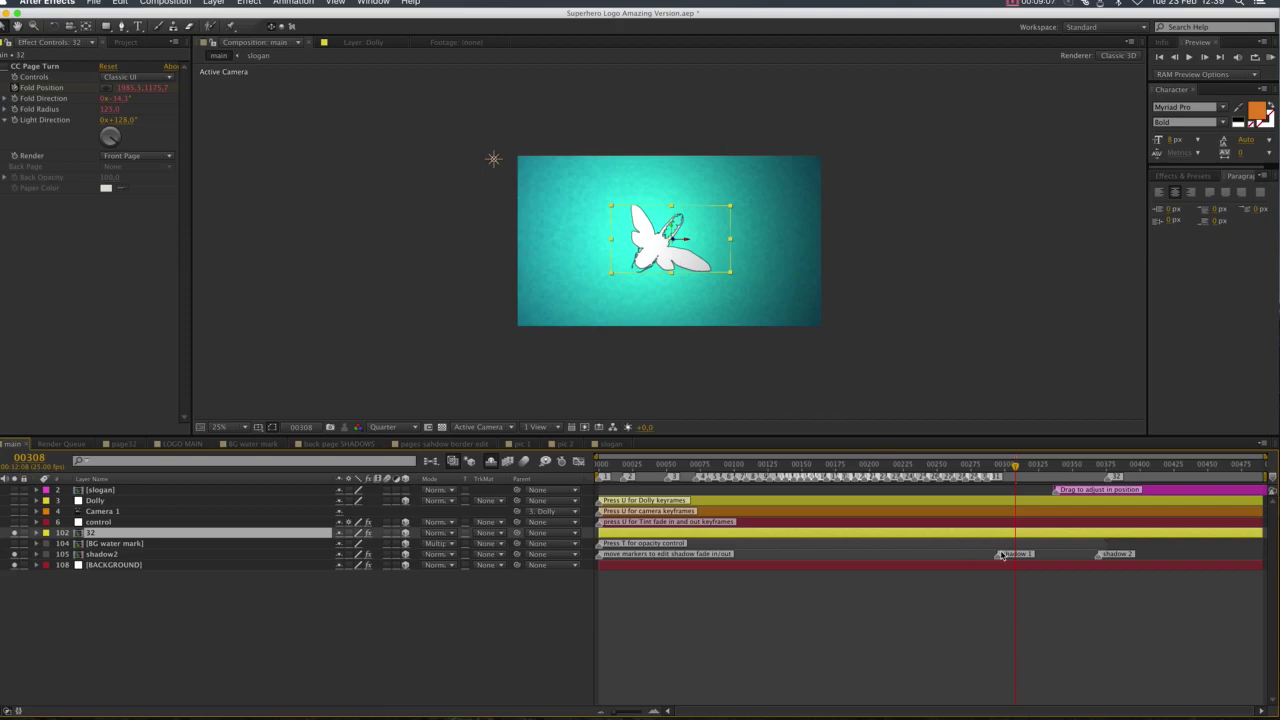
drag(1098, 559, 1227, 559)
drag(1000, 560, 1140, 561)
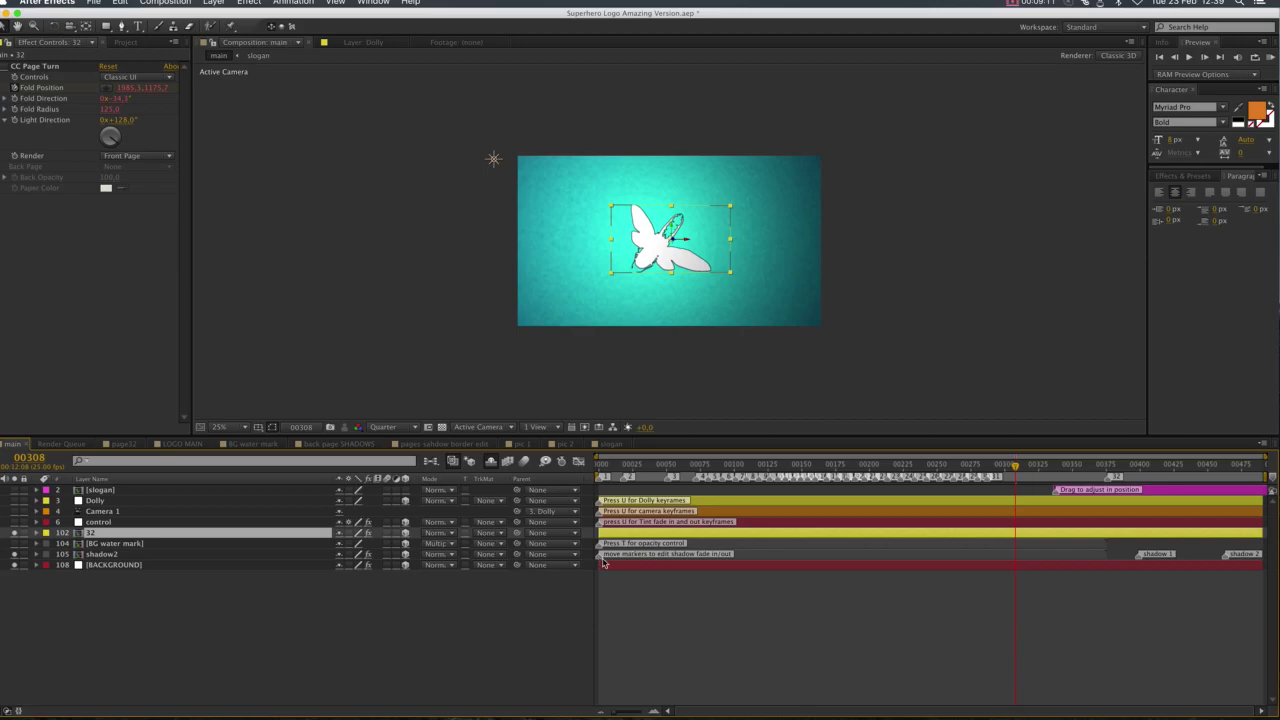
drag(631, 563, 1032, 567)
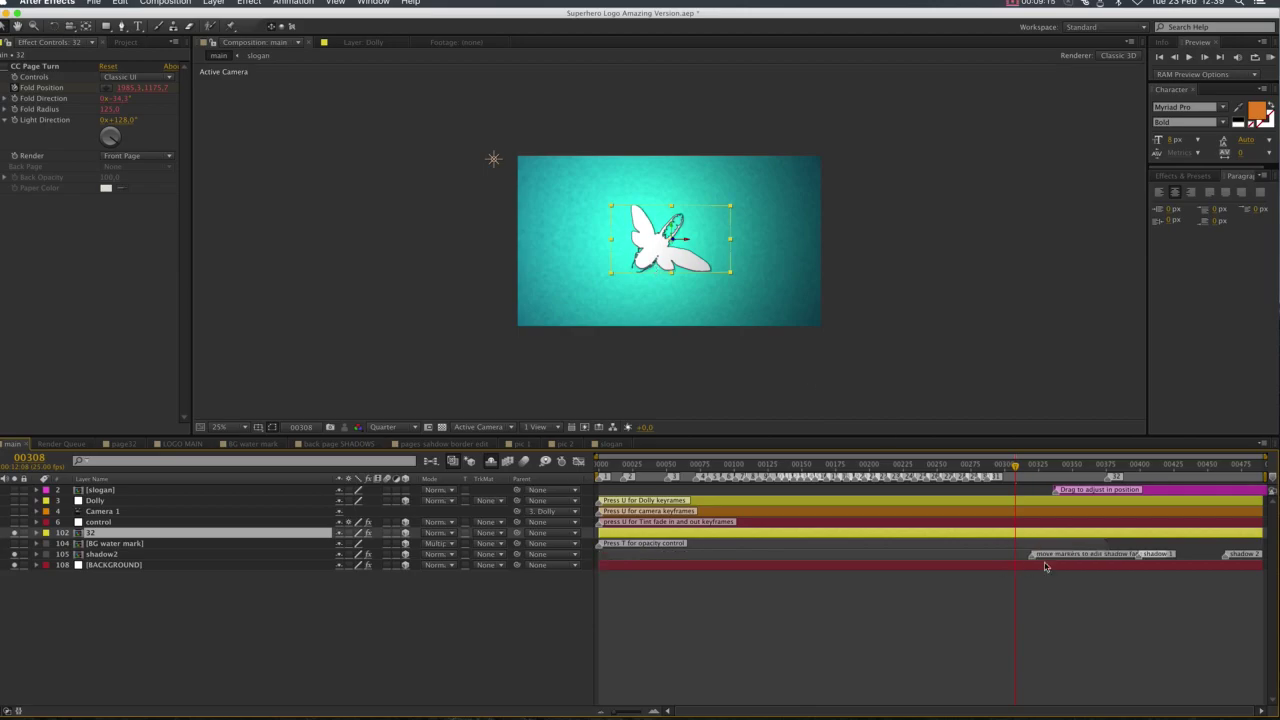
Return shadow2's fade marker to the composition start, shadow 1 to about frame 270 and shadow 2 to about frame 365.
drag(1020, 558, 599, 563)
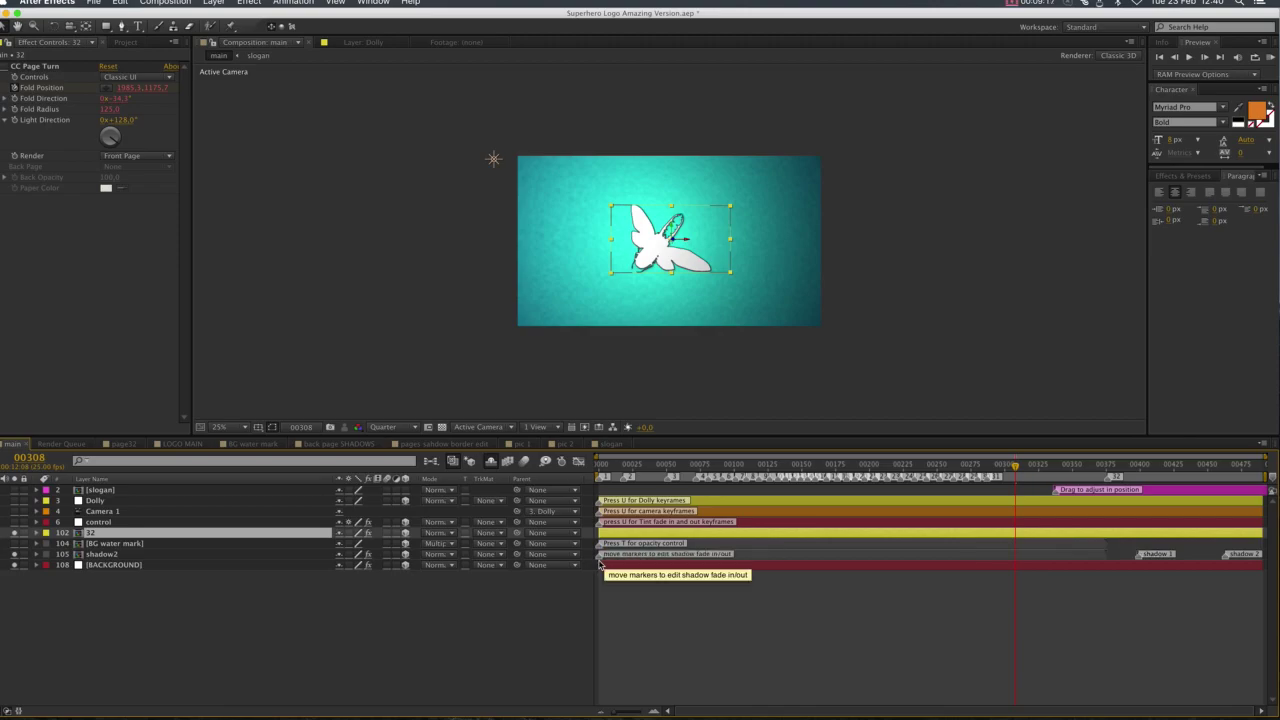
drag(1142, 561, 966, 559)
drag(1228, 557, 1092, 557)
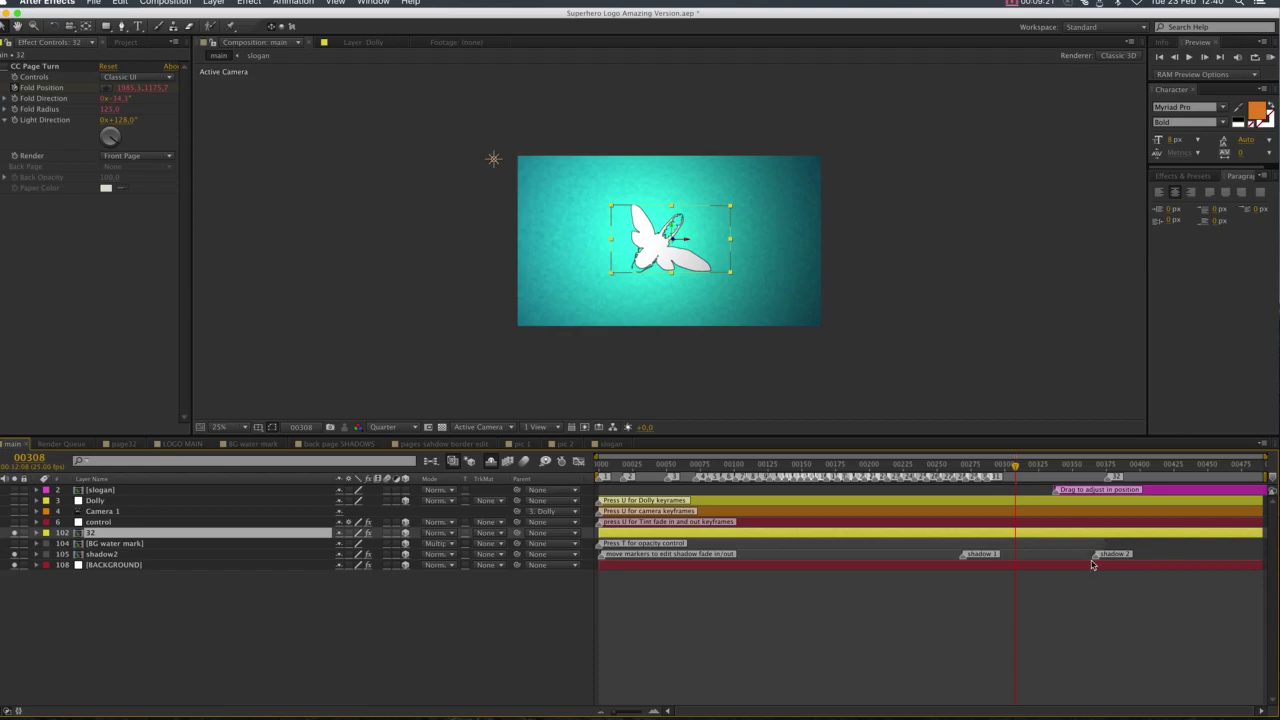
Take shadow2 and layer 32 out of solo, solo and select BG water mark over the background, and view it at frame 12.
click(15, 555)
click(14, 543)
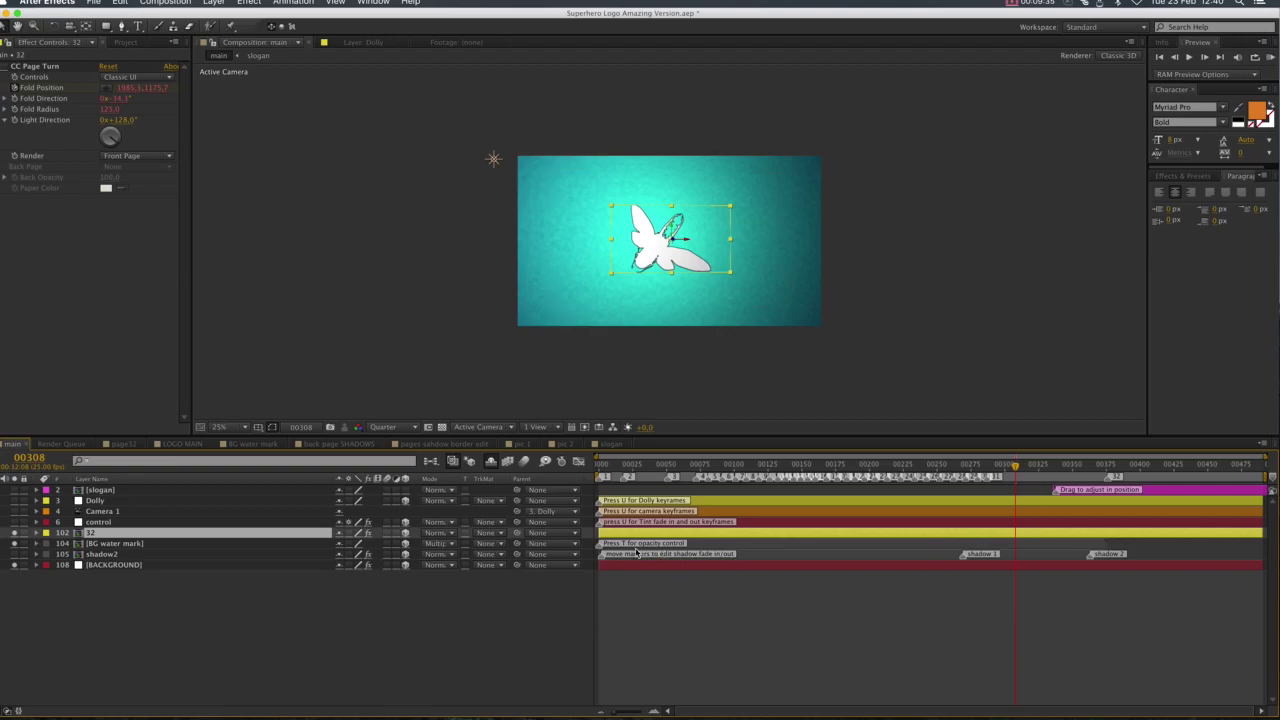
click(708, 545)
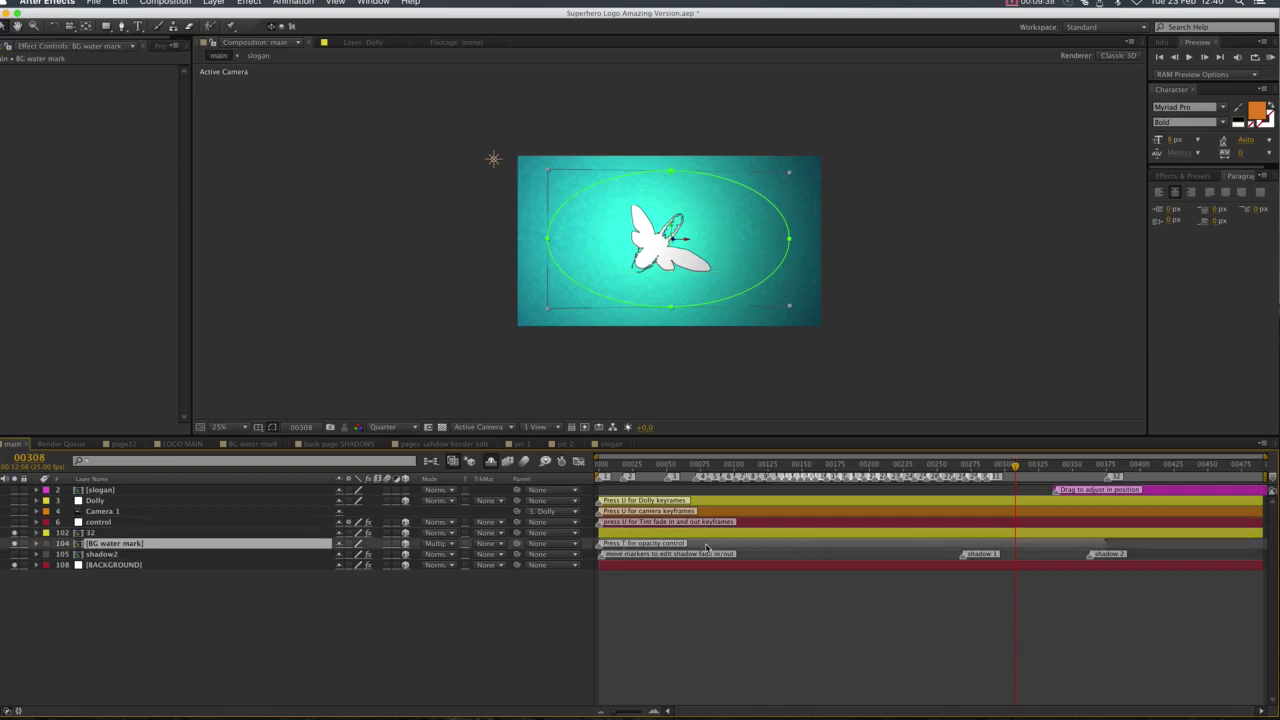
click(602, 466)
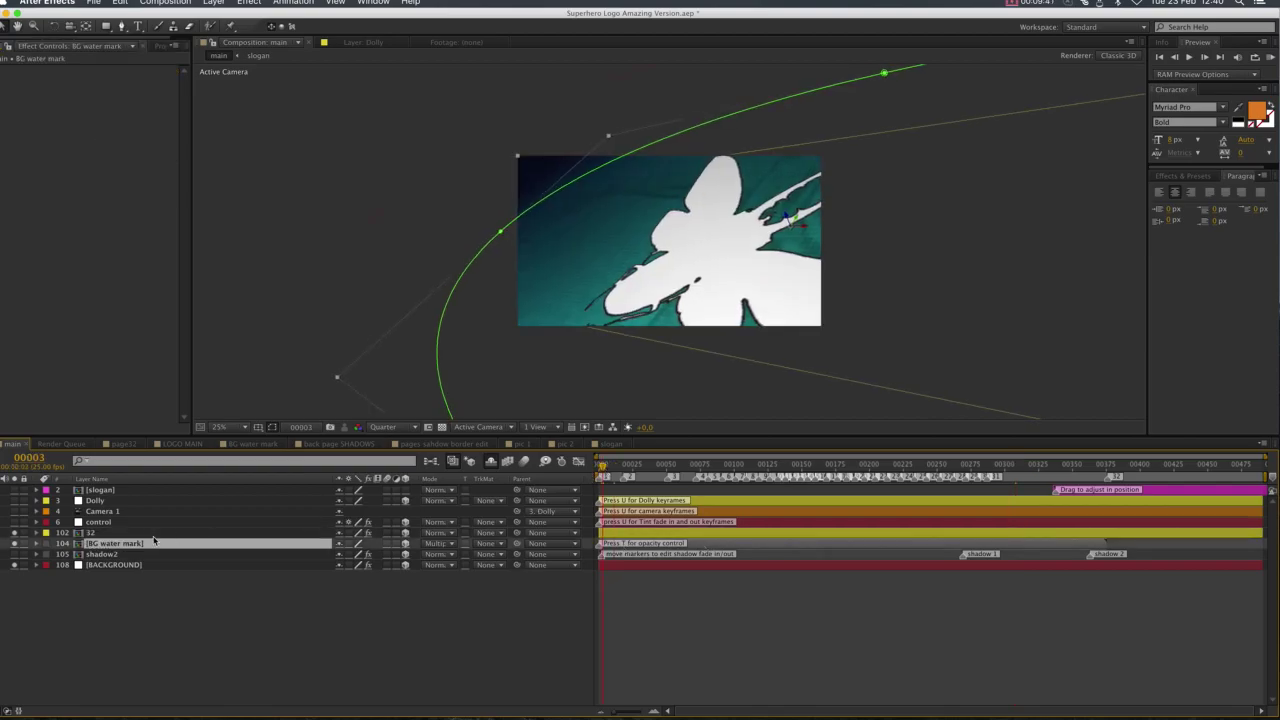
click(14, 532)
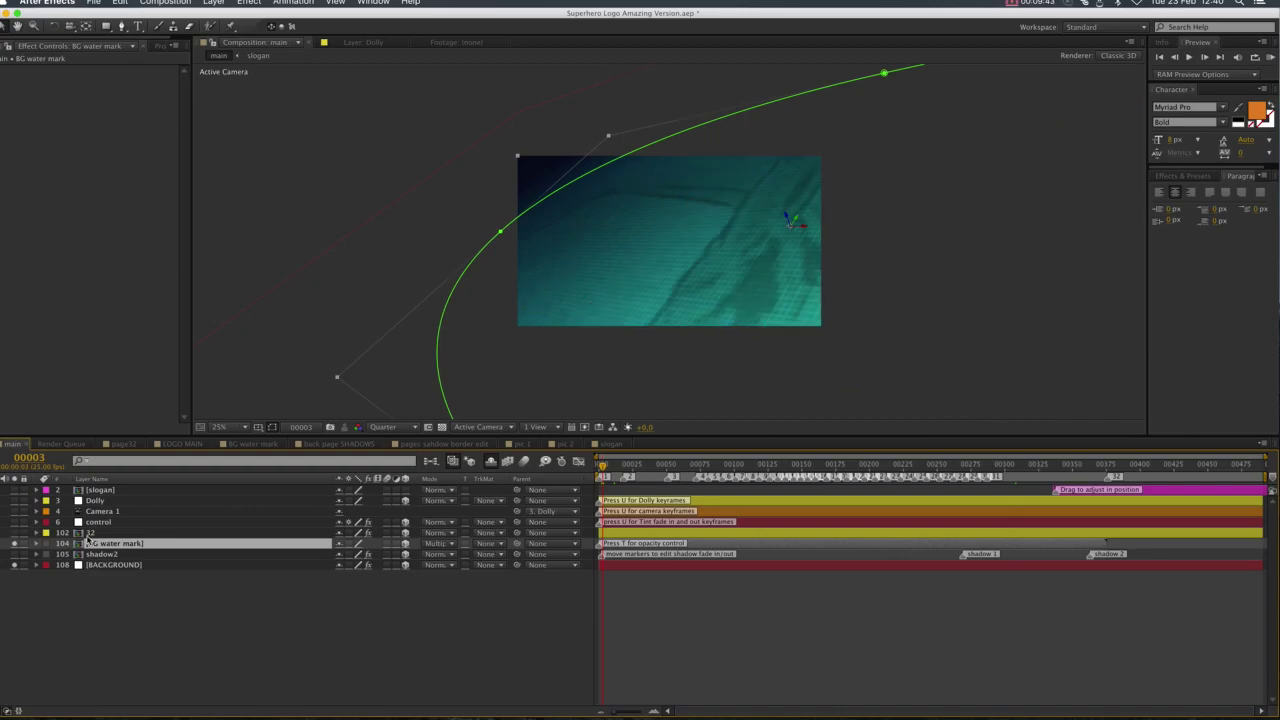
mouse_move(612, 467)
mouse_down()
mouse_move(665, 470)
mouse_move(611, 478)
mouse_up()
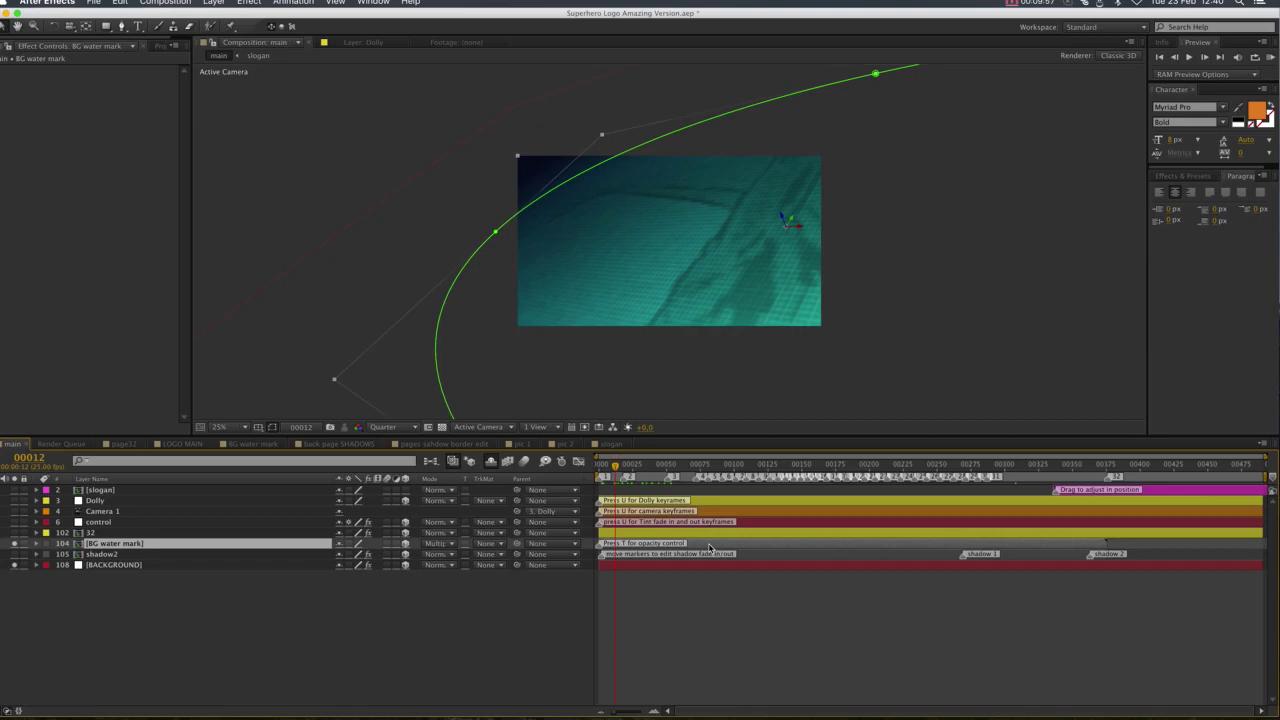
Reveal the BG water mark layer's opacity, try it at 100%, and set it to 50%.
key(t)
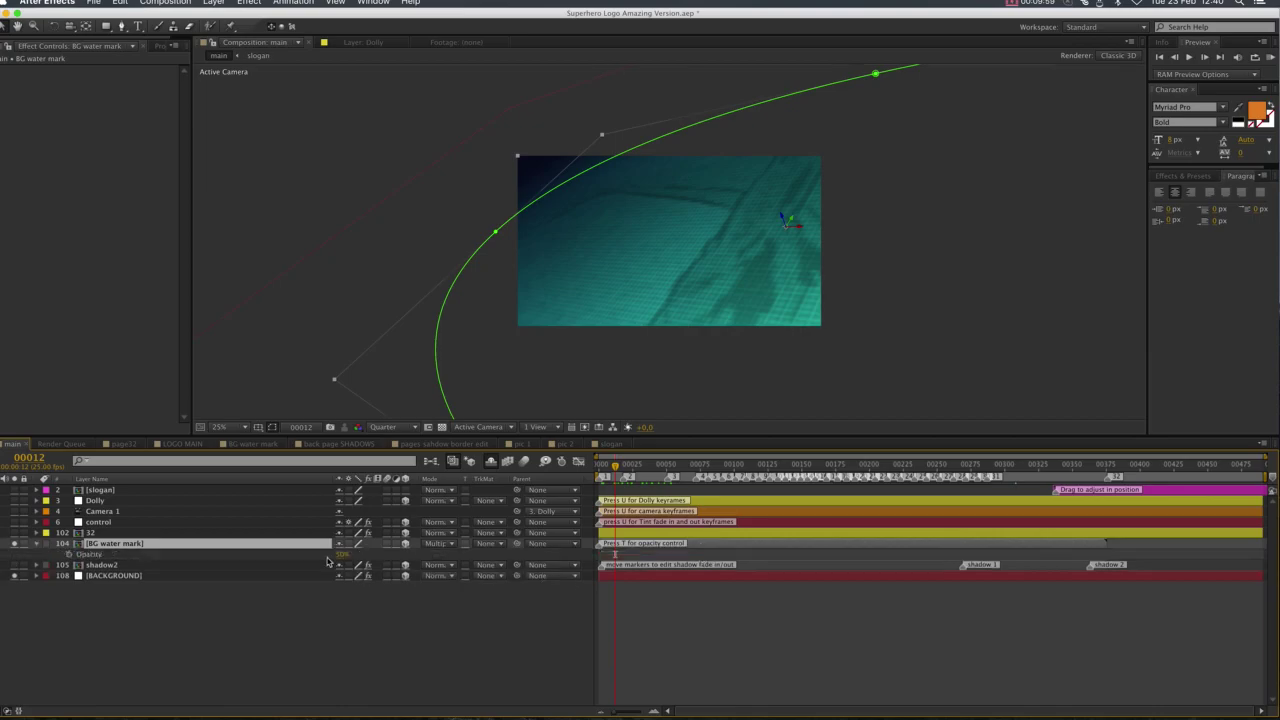
drag(341, 555, 449, 560)
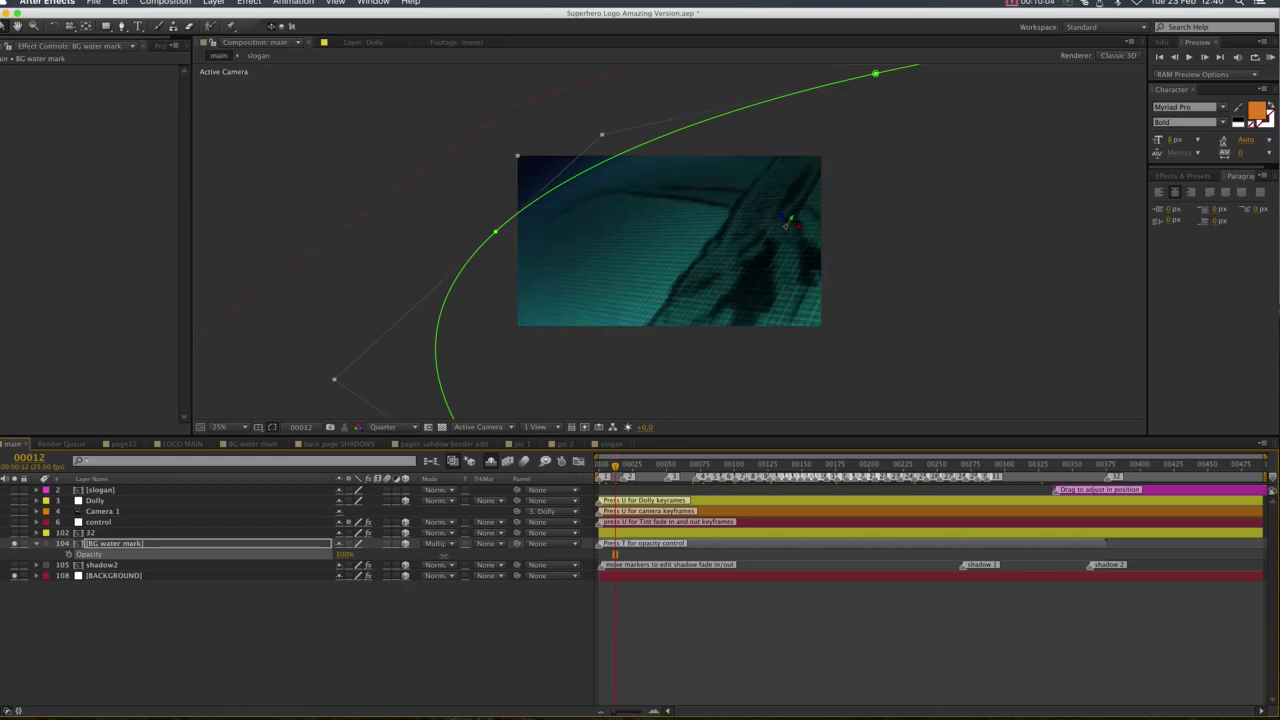
click(345, 556)
text(50)
key(Return)
Take BG water mark out of solo, solo layer 32 instead, and preview the logo at frame 28.
click(14, 543)
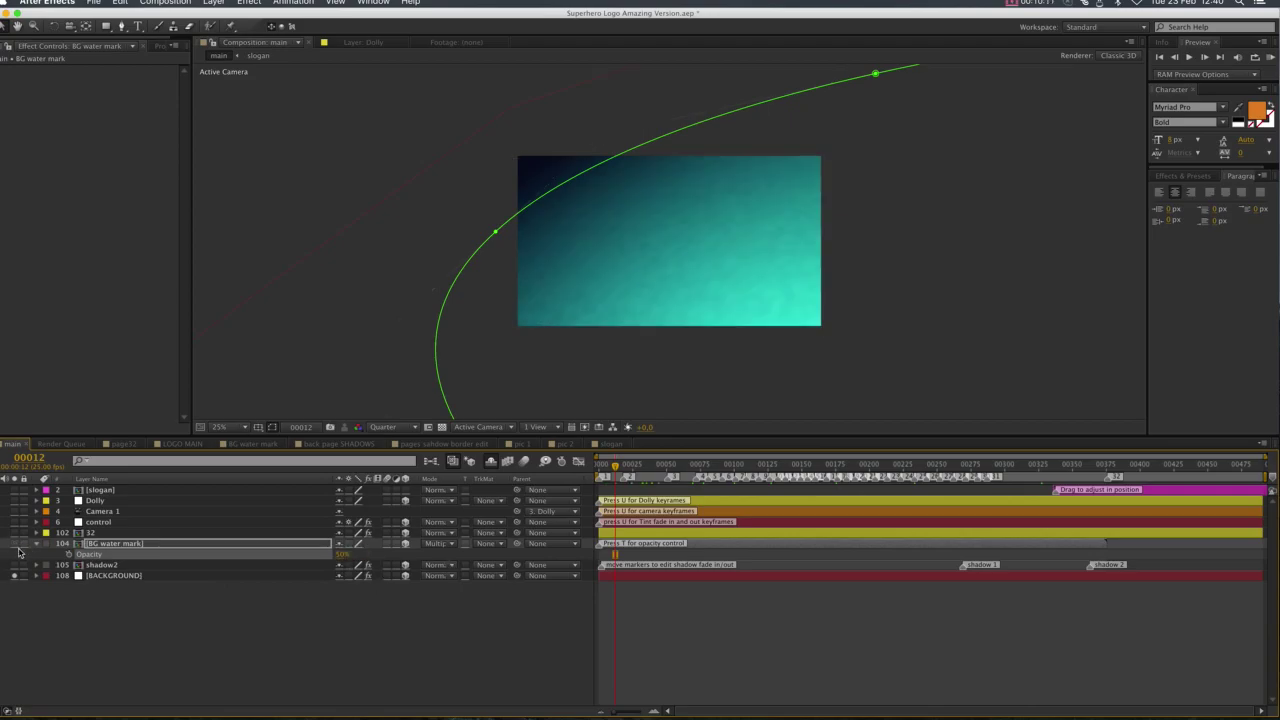
click(14, 532)
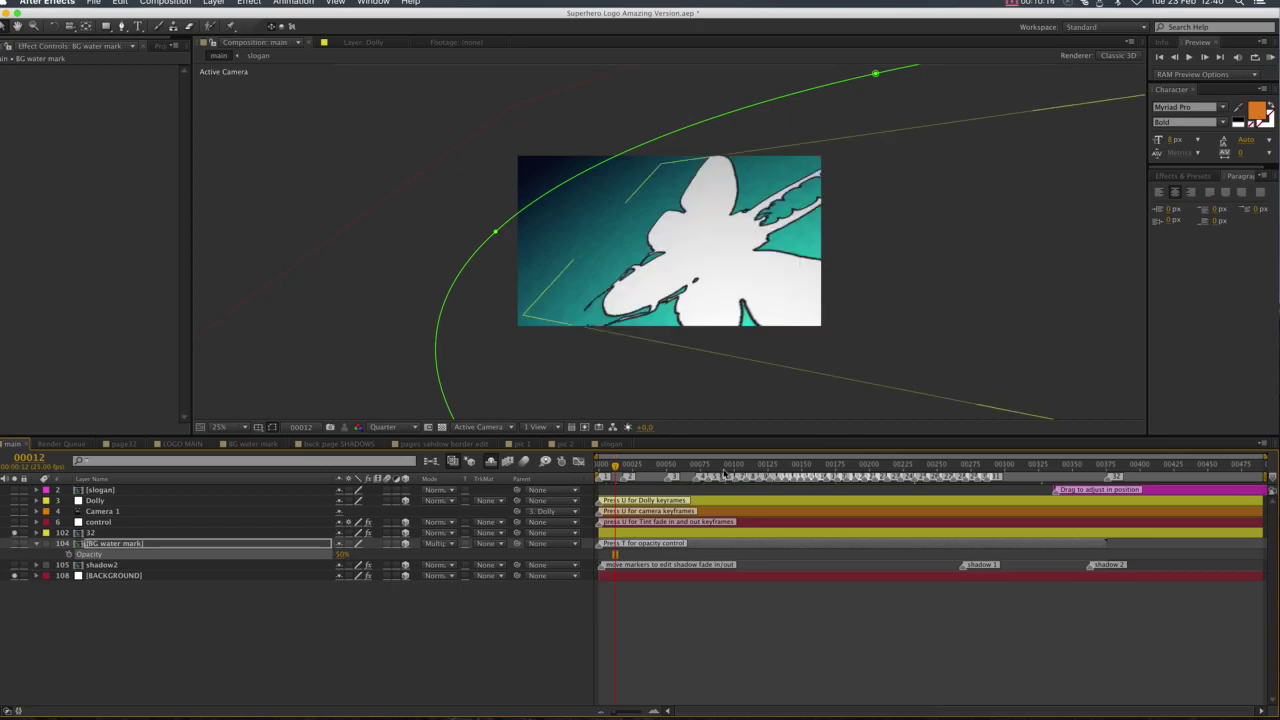
drag(615, 466, 641, 484)
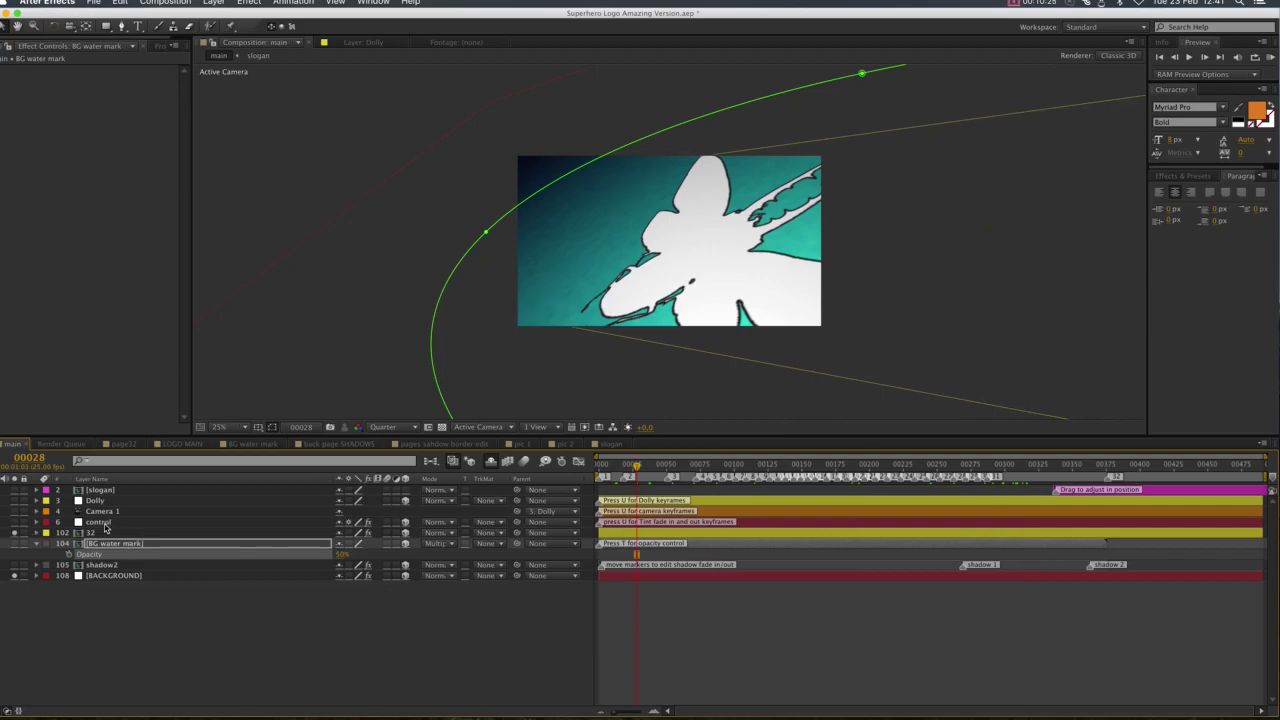
Show the control layer's effects at a wider width, collapse BG color1 and BG color2, and select the in and out Tint color effect.
click(98, 522)
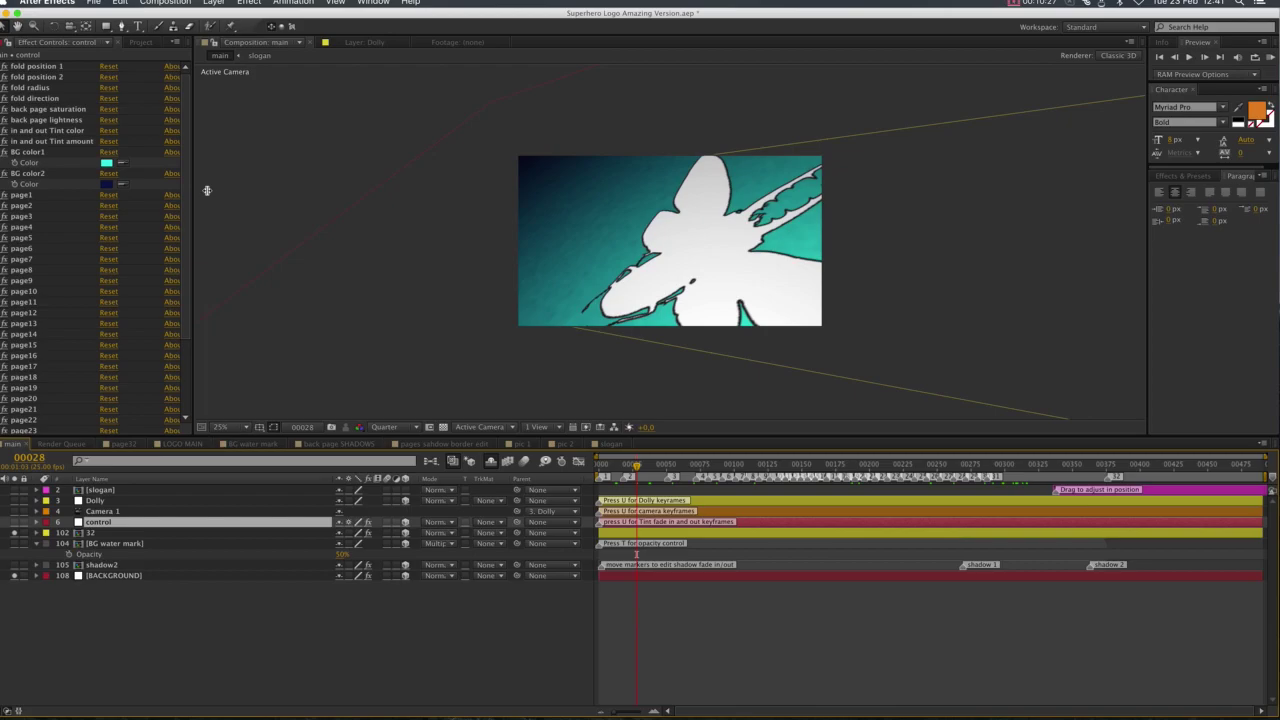
drag(207, 190, 317, 190)
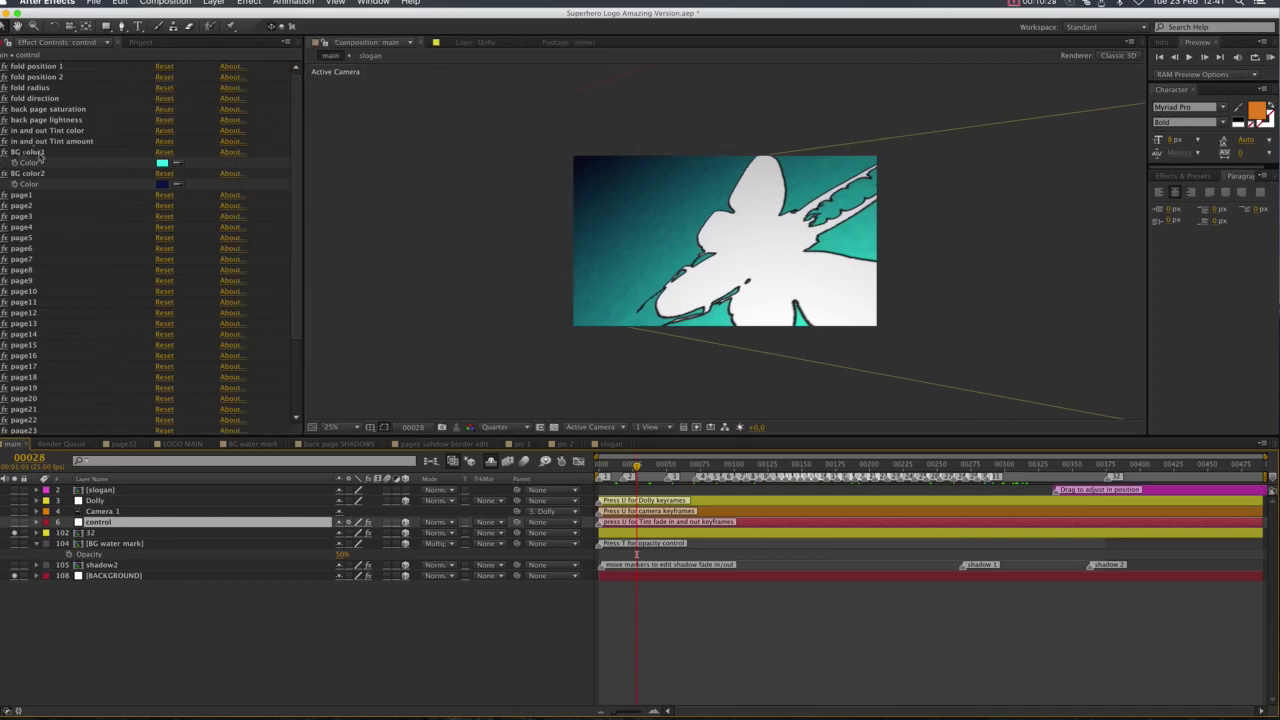
click(4, 152)
click(4, 162)
click(55, 141)
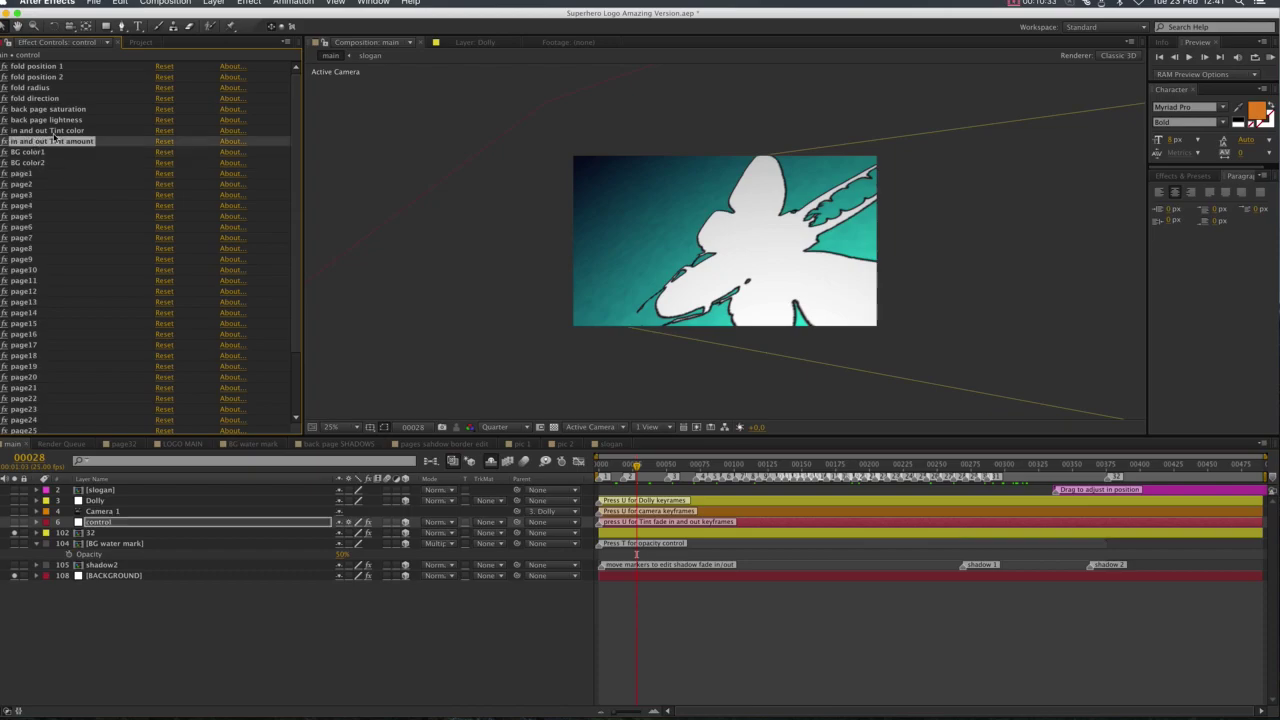
click(54, 131)
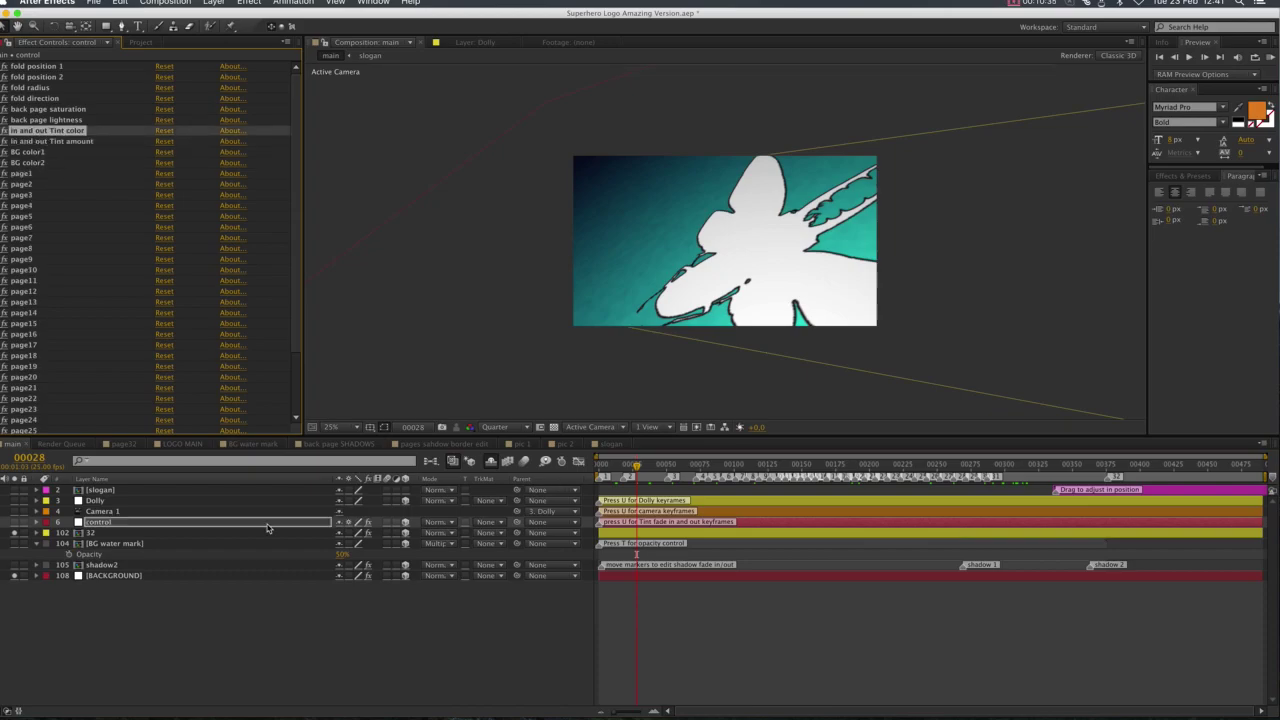
Turn off solo for layer 32 and BACKGROUND so all layers display, and keep the BACKGROUND layer locked.
click(14, 532)
click(24, 576)
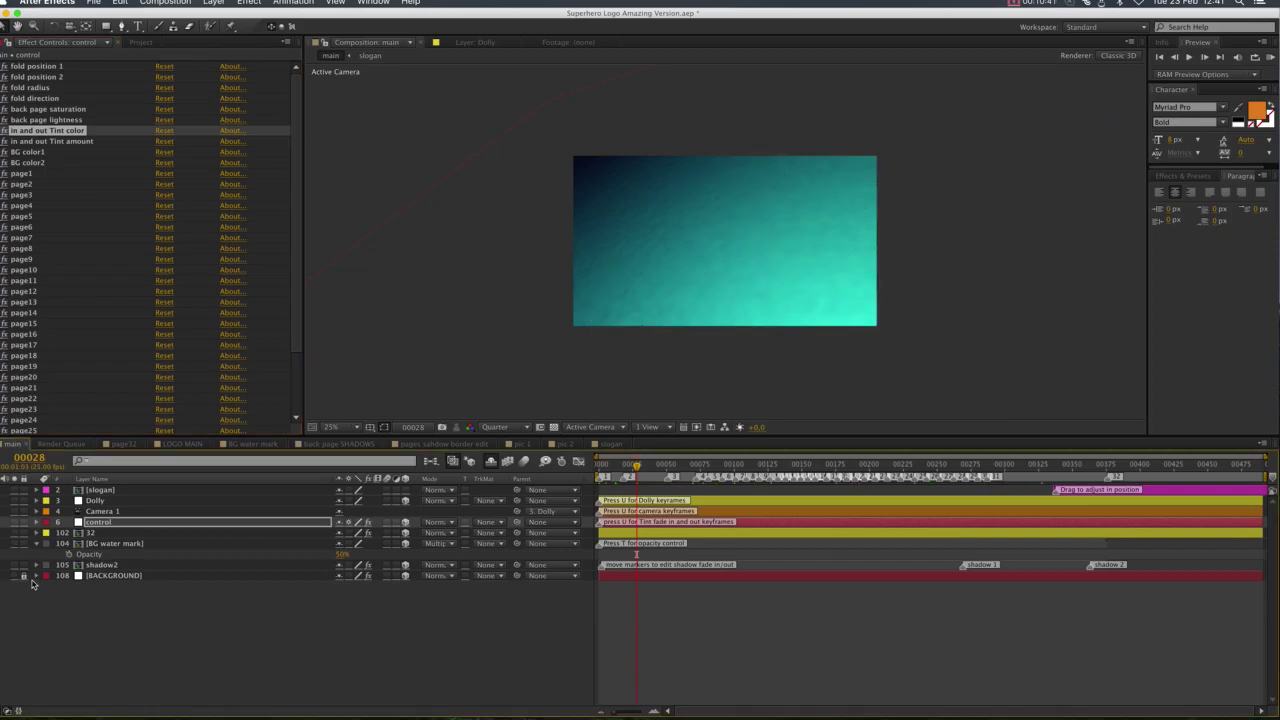
click(24, 578)
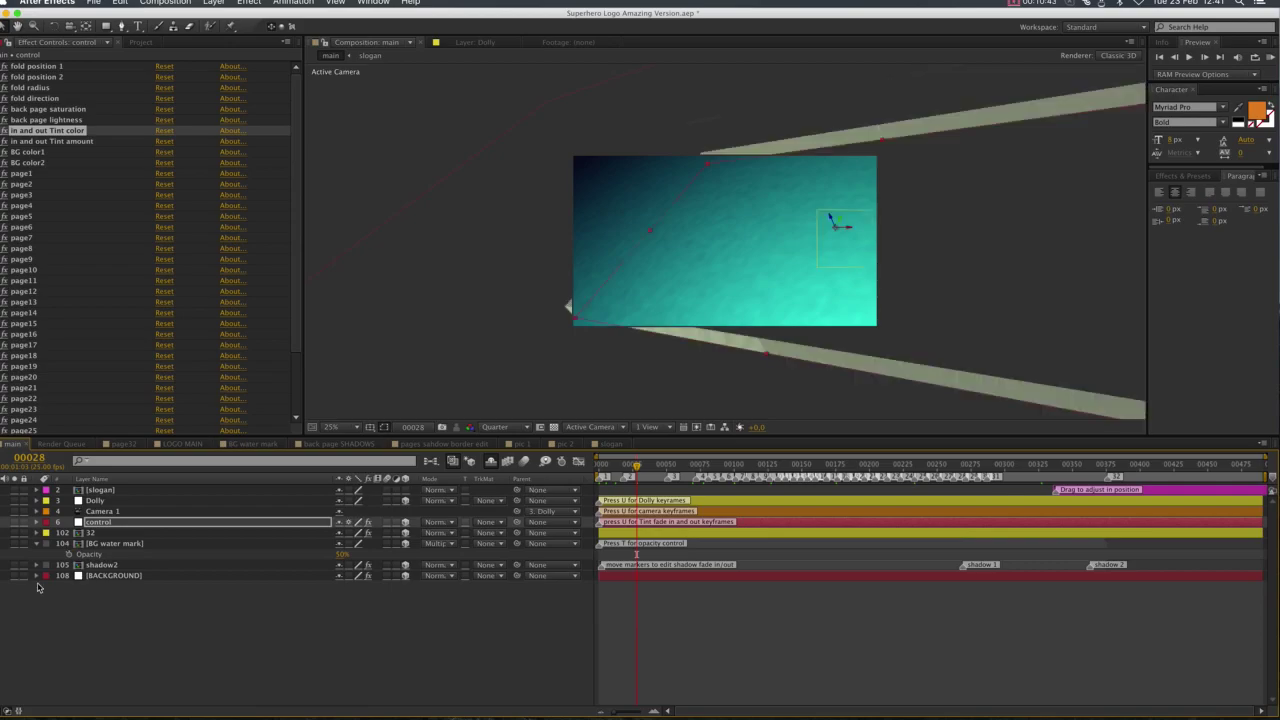
key(super+z)
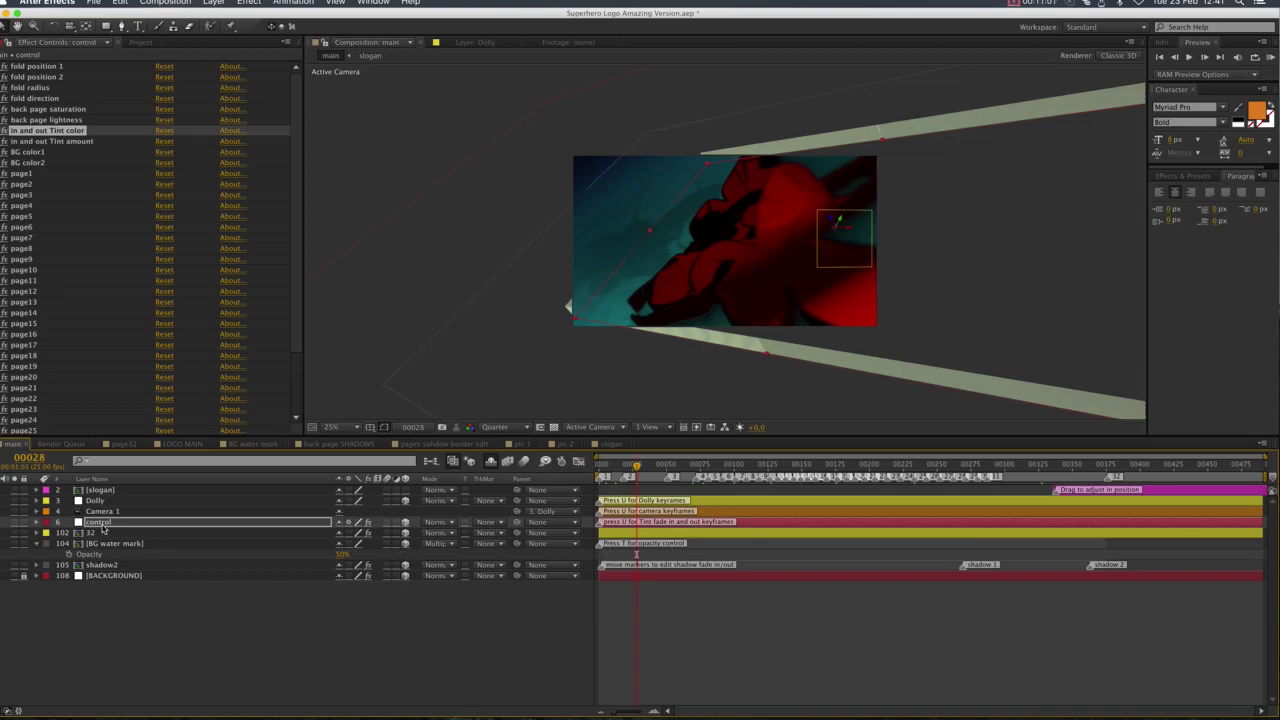
Reveal the control layer's keyframes and move the first two in and out Tint amount keyframes to frames 2 and 35.
click(676, 522)
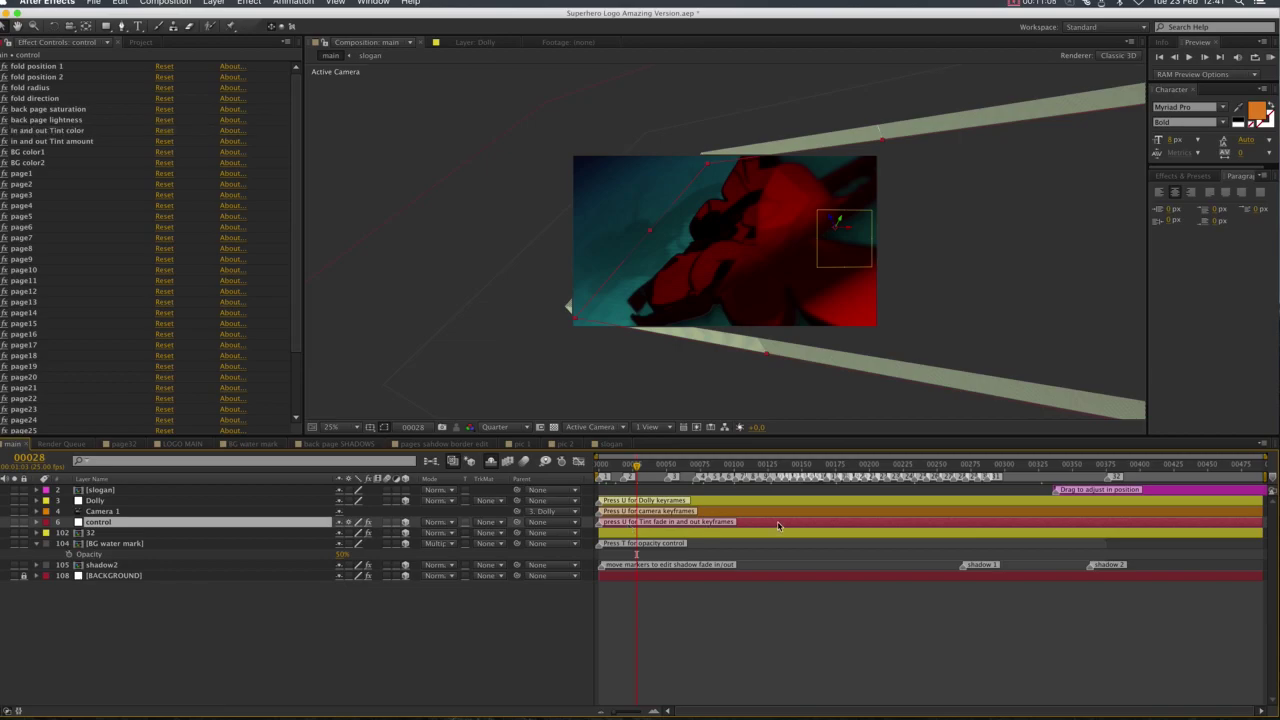
key(u)
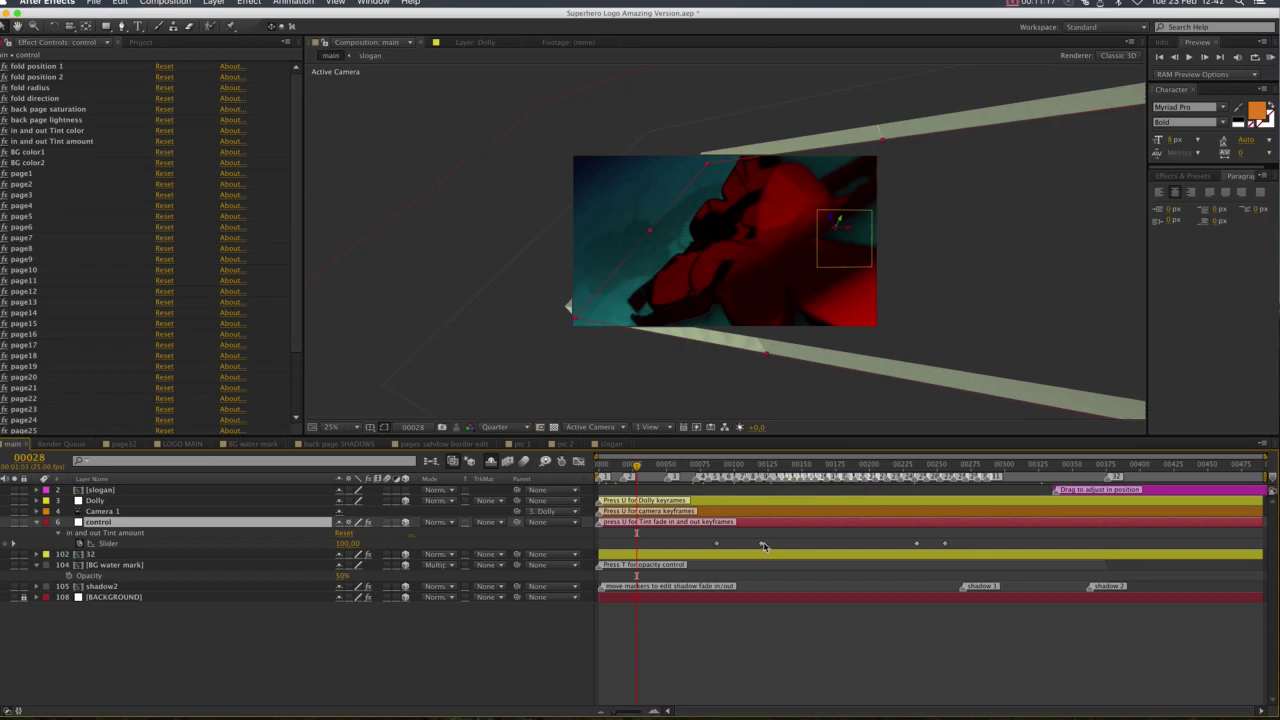
drag(770, 543, 592, 550)
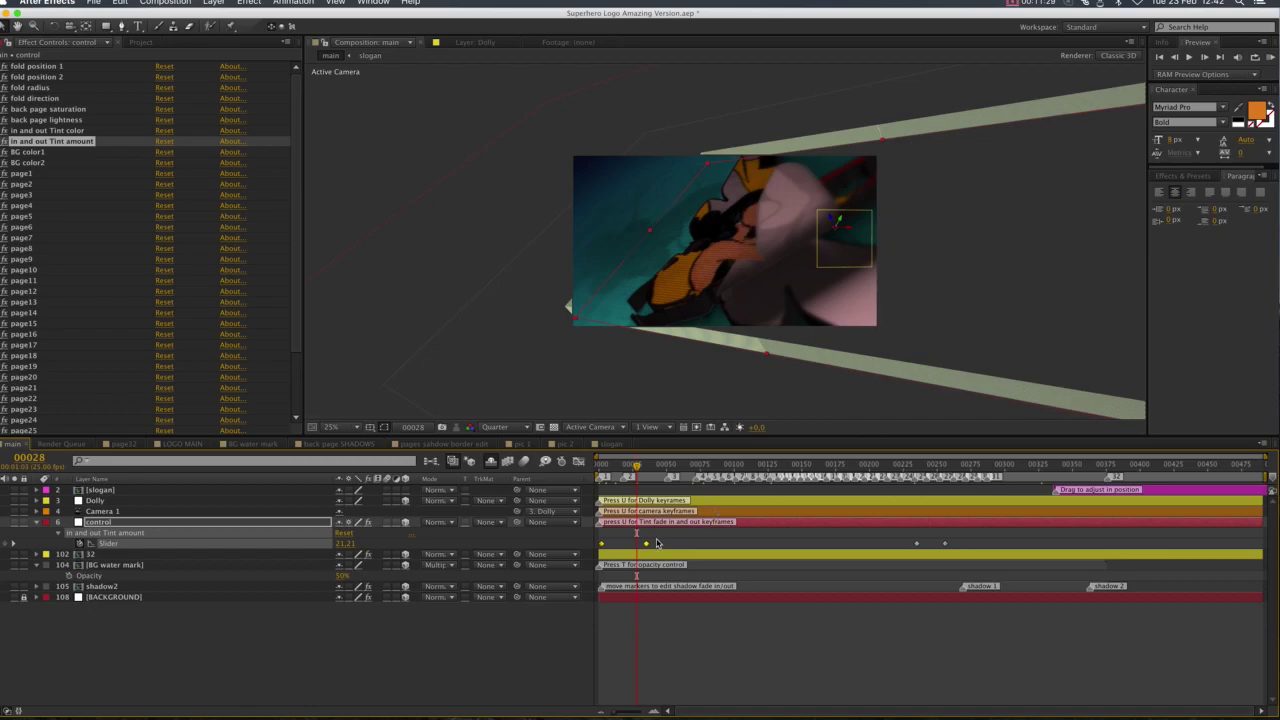
click(616, 549)
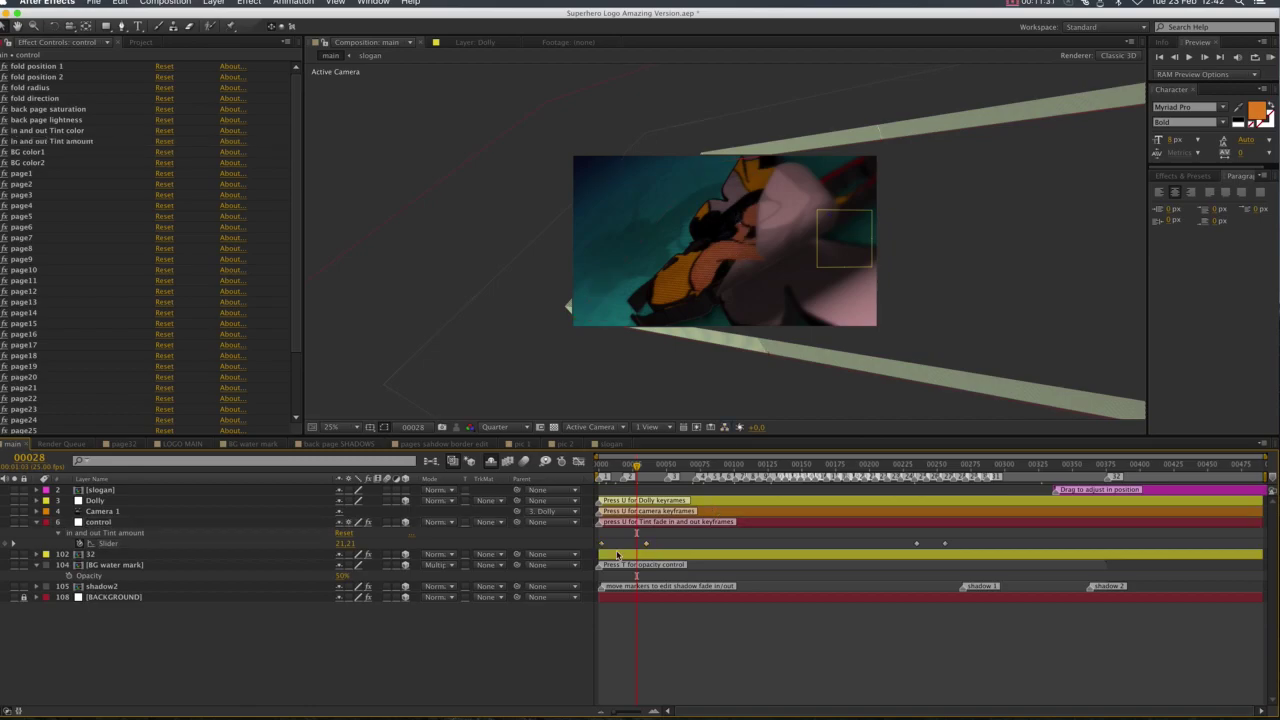
Go to the composition start and step through the in and out Tint amount keyframes up to the last one at frame 256.
drag(658, 543, 599, 550)
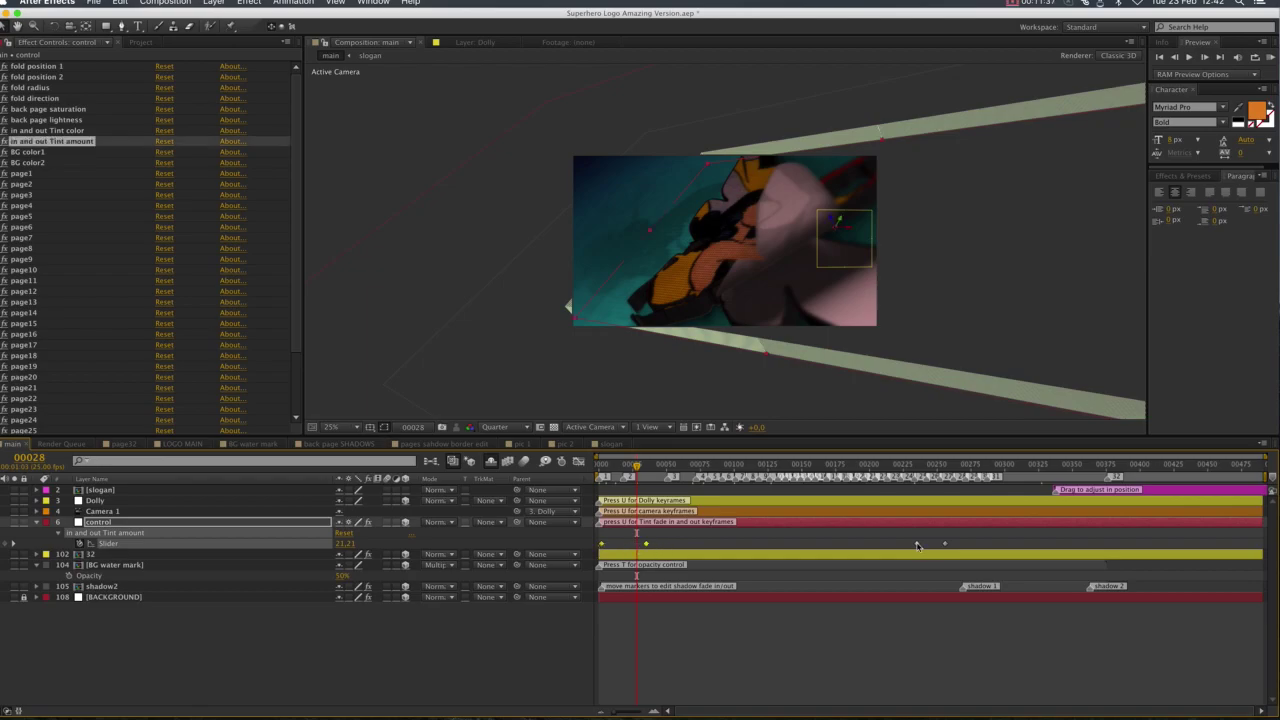
key(super+shift+a)
drag(602, 468, 553, 476)
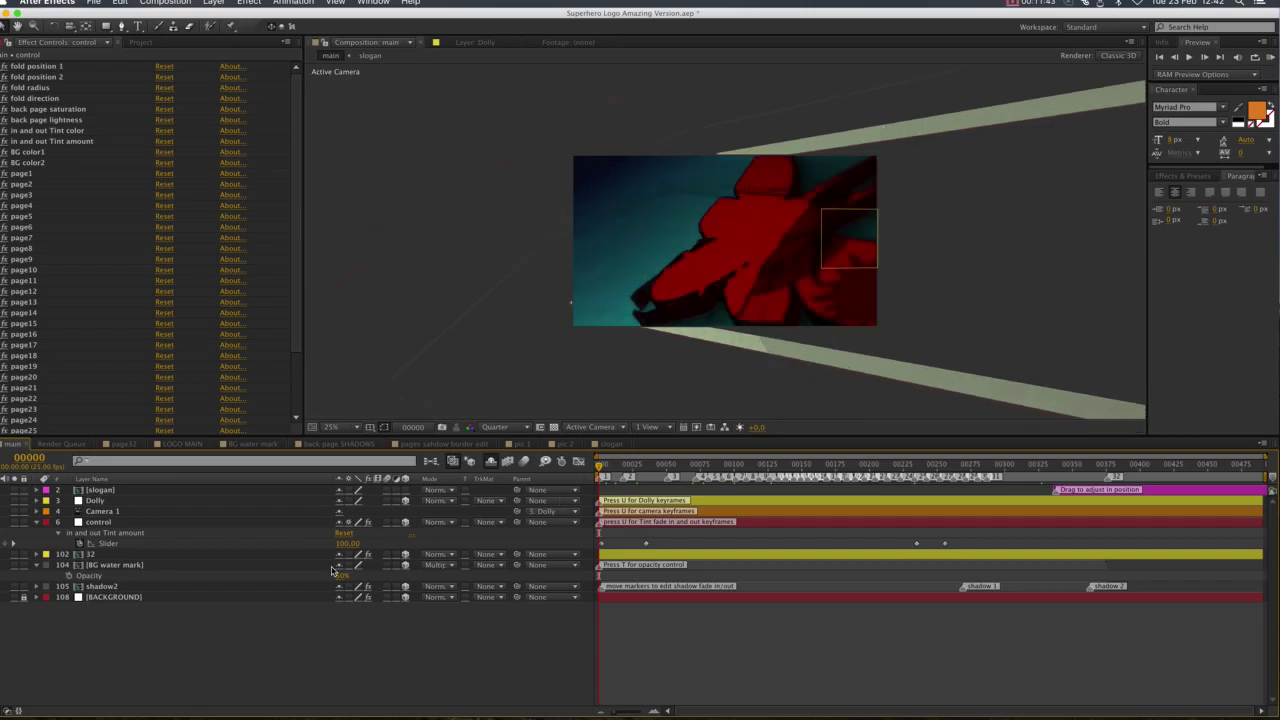
click(13, 544)
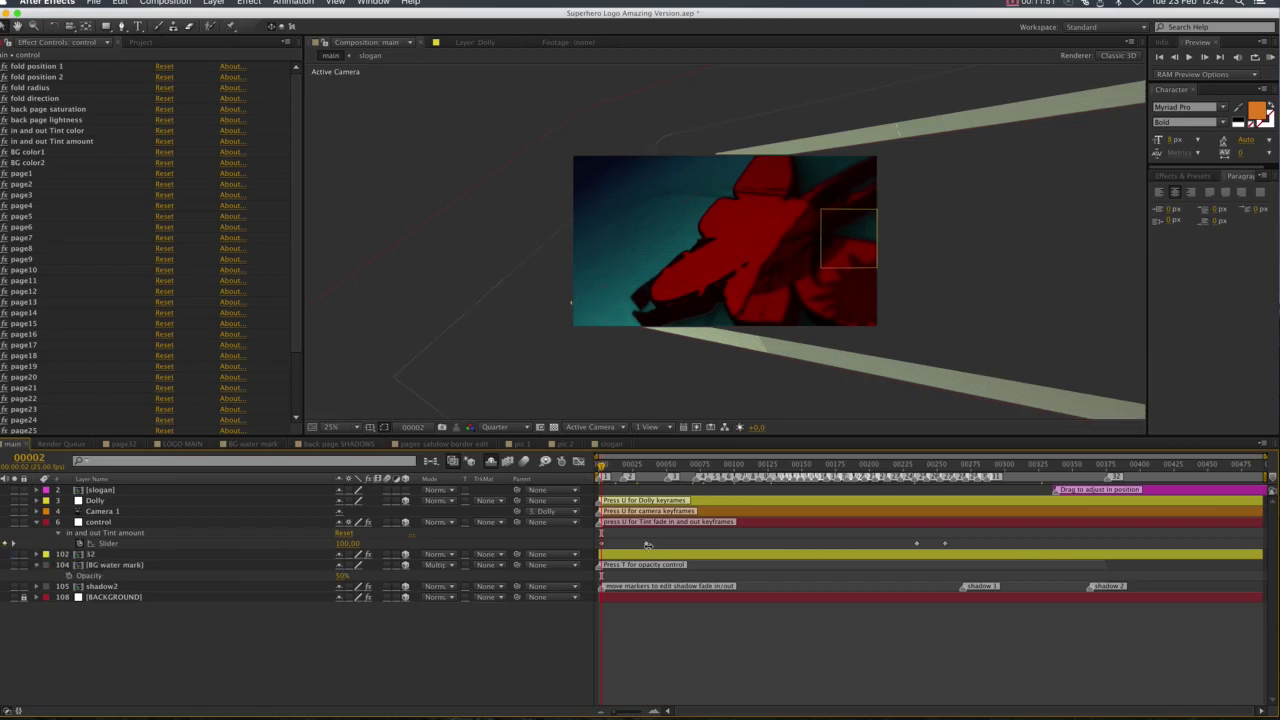
click(14, 544)
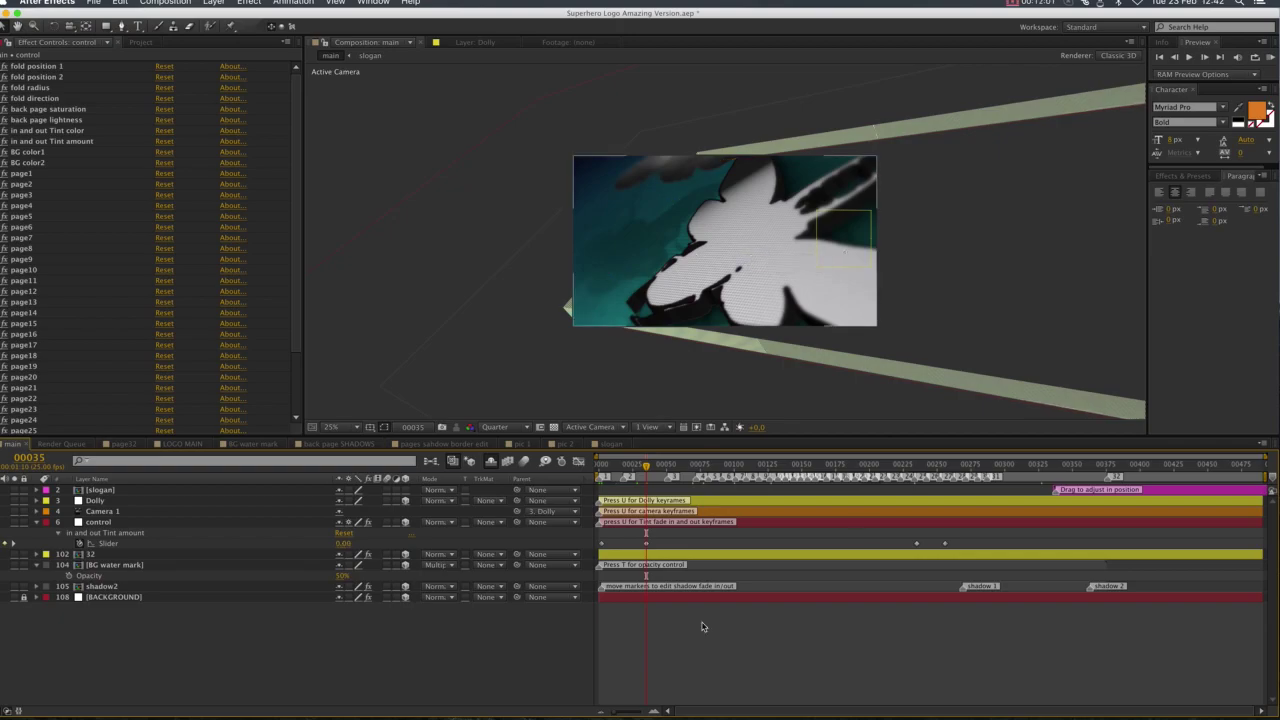
click(13, 546)
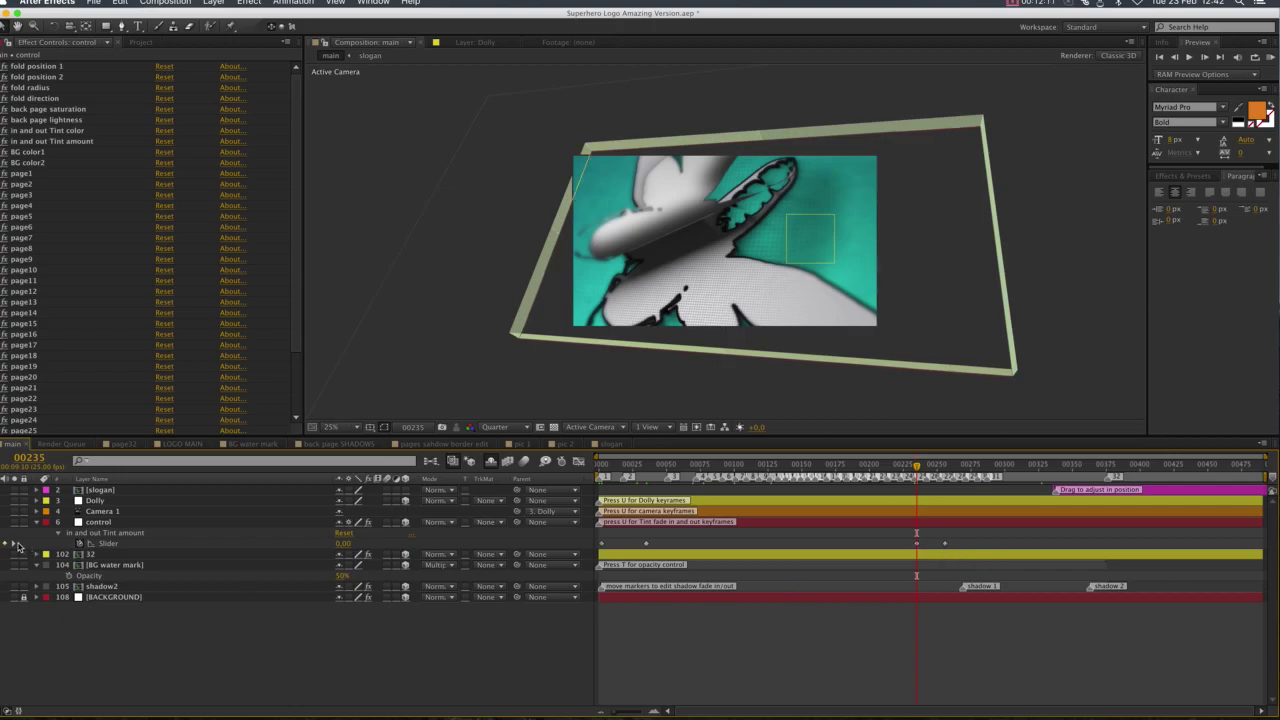
click(14, 543)
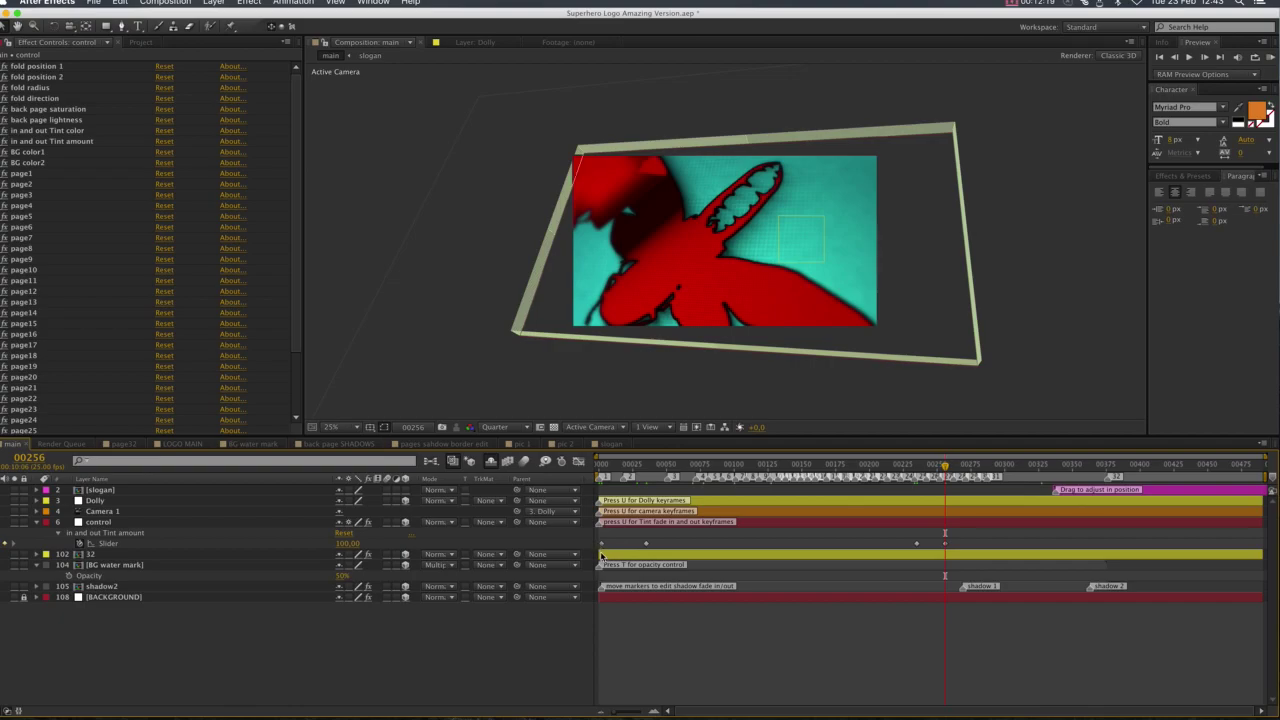
Set the in and out Tint amount slider to 0 at the last keyframe, frame 256.
click(348, 543)
text(0)
key(Return)
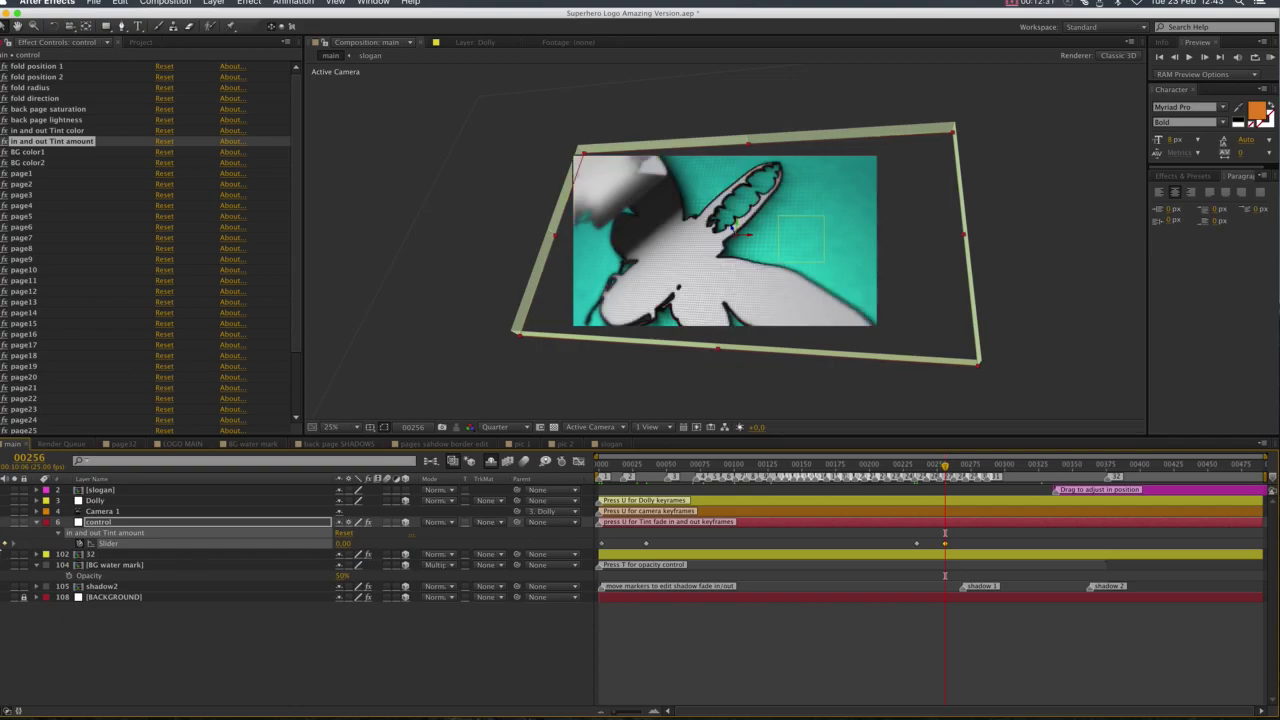
Go back to the first in and out Tint amount keyframe at frame 2 and set its slider to 0.
click(5, 543)
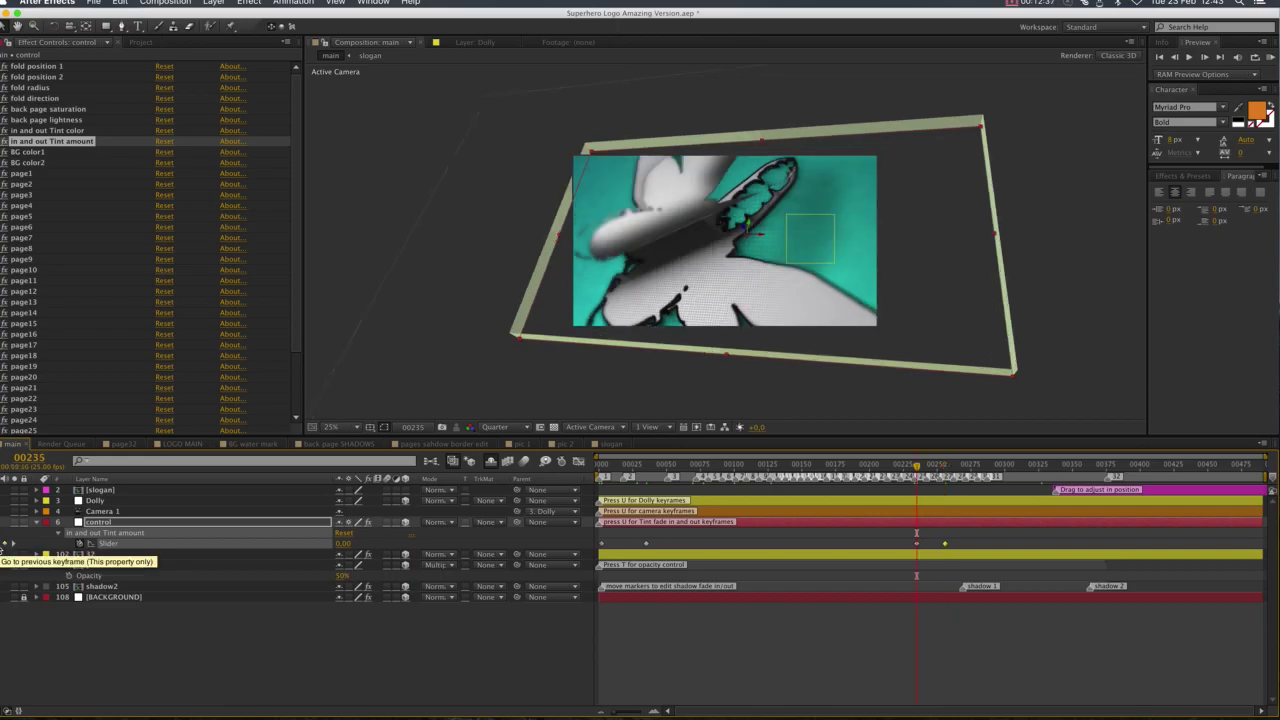
click(5, 543)
click(5, 543)
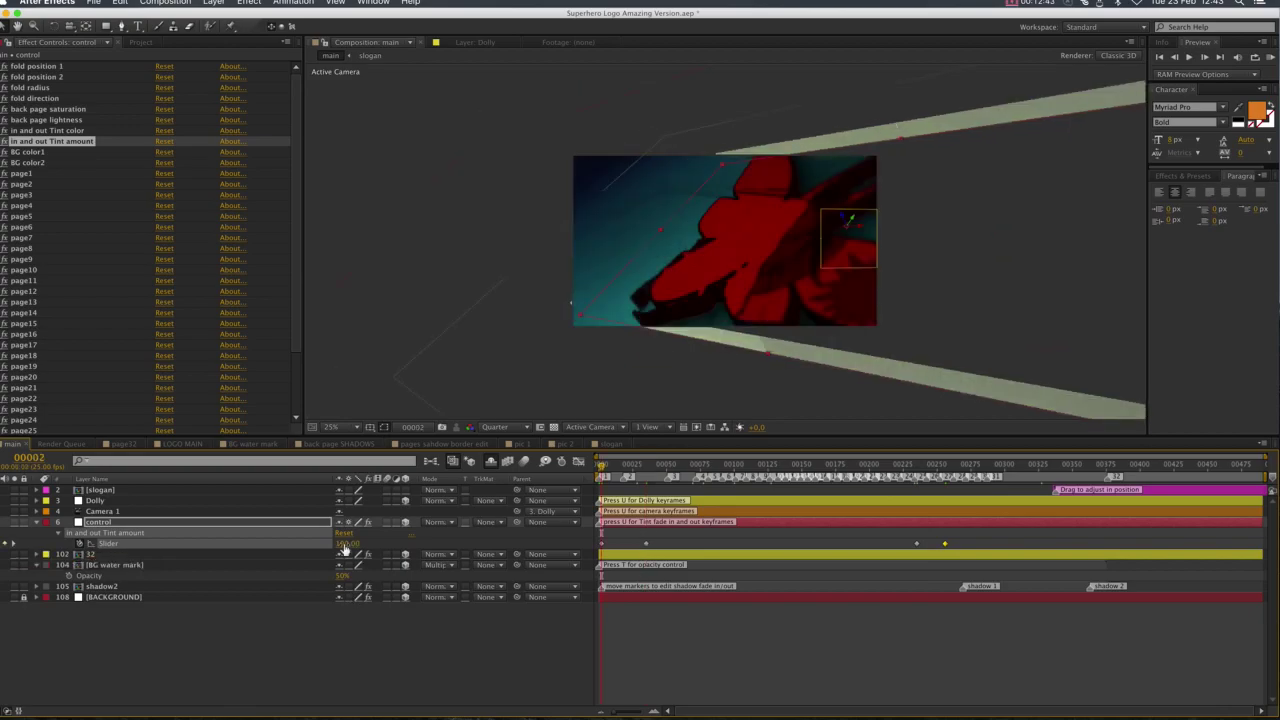
click(348, 543)
text(0)
key(Return)
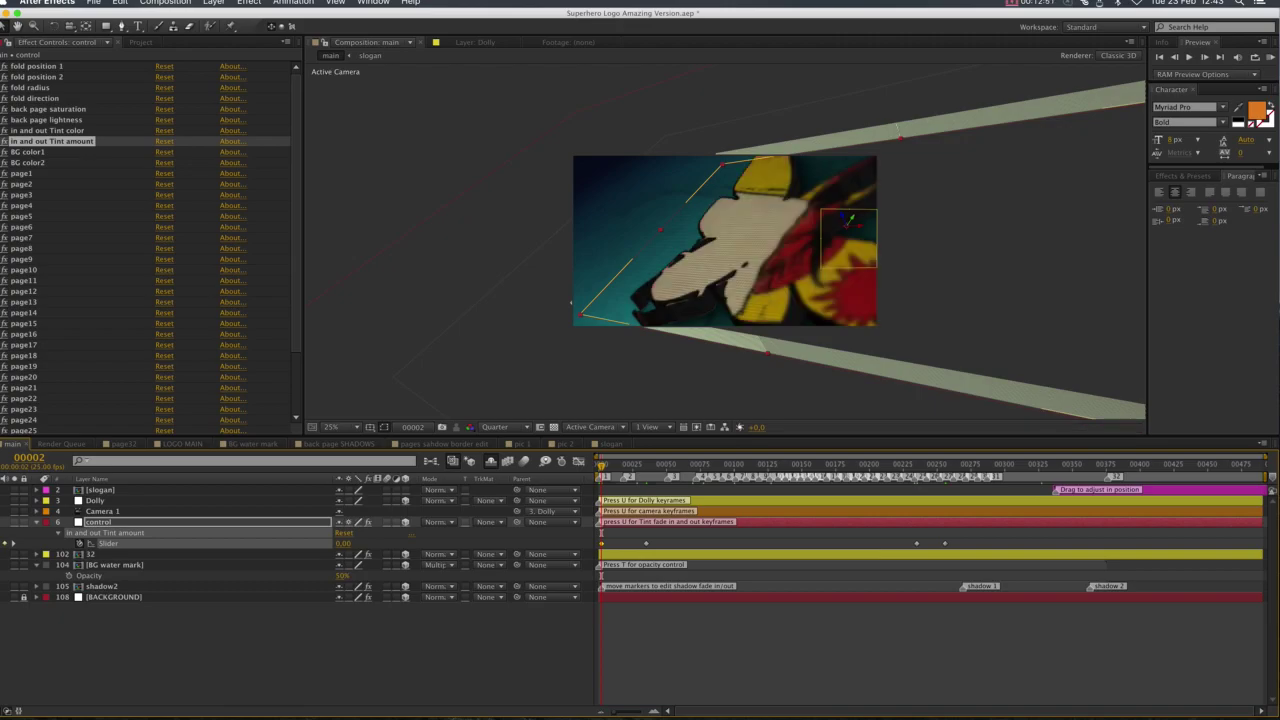
Change the in and out Tint amount slider at frame 2 to 20.
click(344, 544)
text(20)
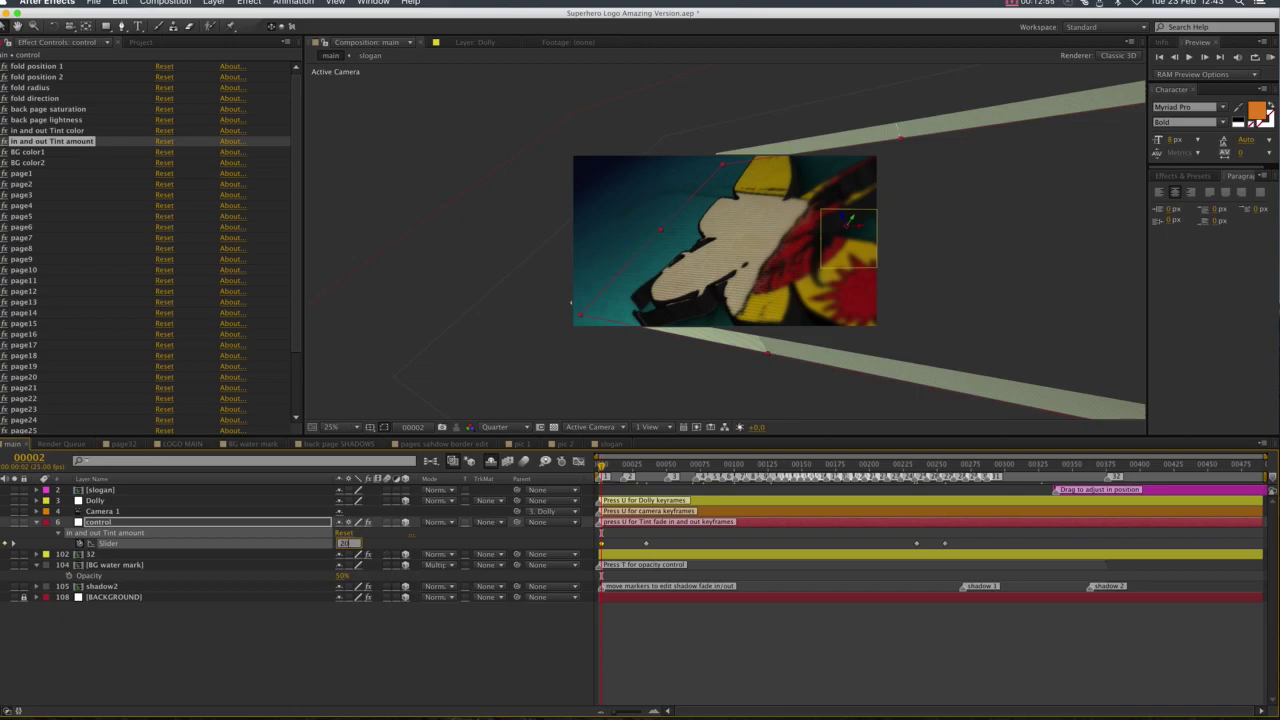
key(Return)
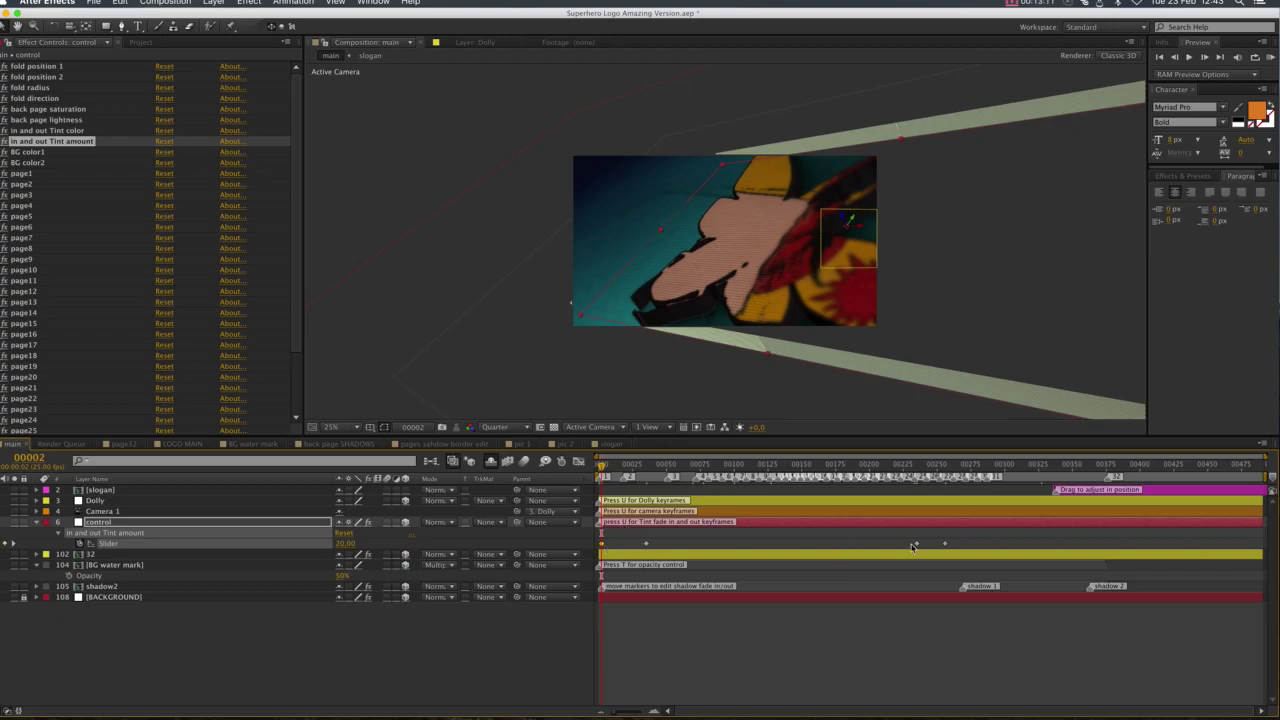
Move the last two in and out Tint amount keyframes to frames 242 and 263, and set the frame 2 keyframe to 100.
drag(953, 543, 926, 547)
click(345, 545)
text(100)
key(Return)
Go to the last in and out Tint amount keyframe at frame 263 and set its slider to 100.
click(14, 544)
click(14, 544)
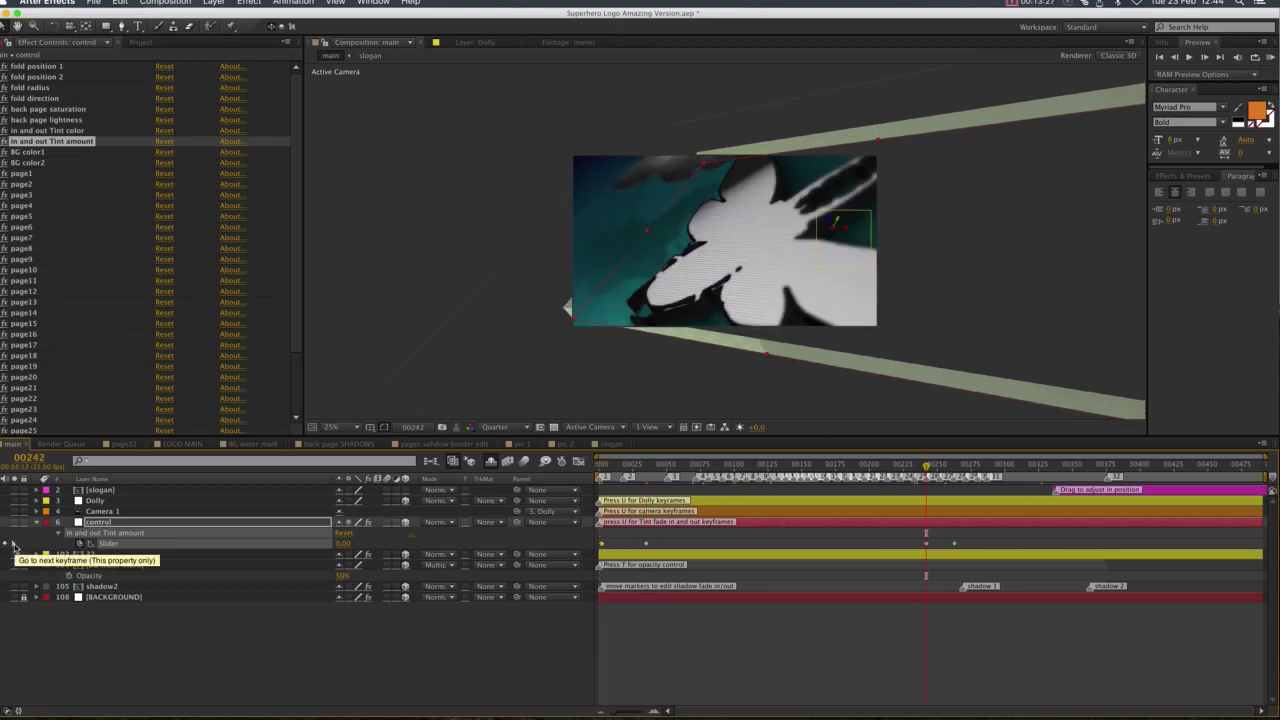
click(13, 545)
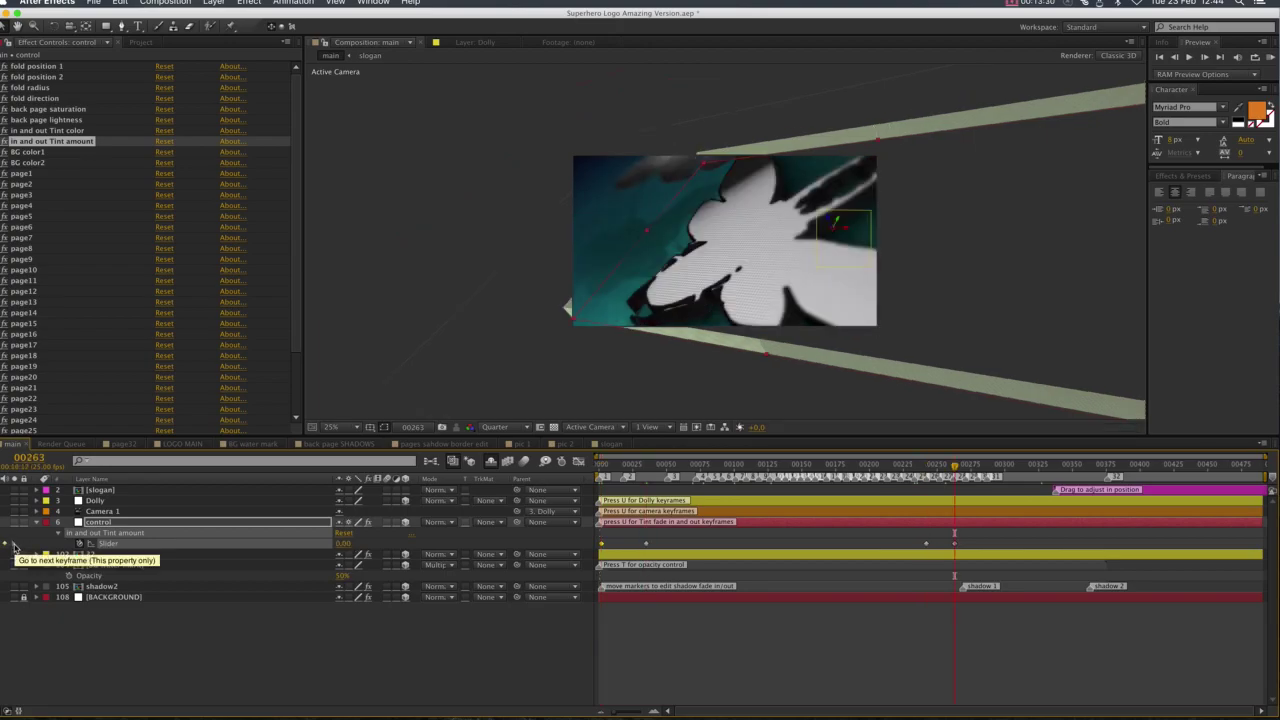
click(345, 544)
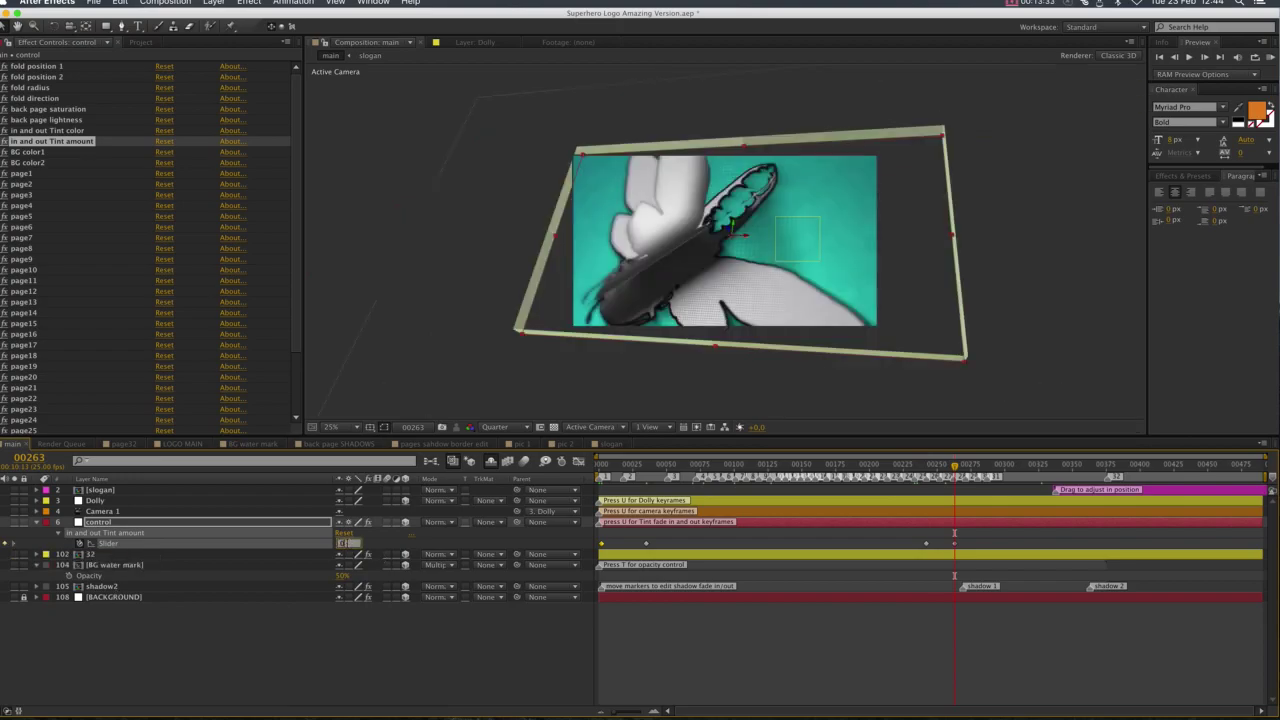
text(100)
key(Return)
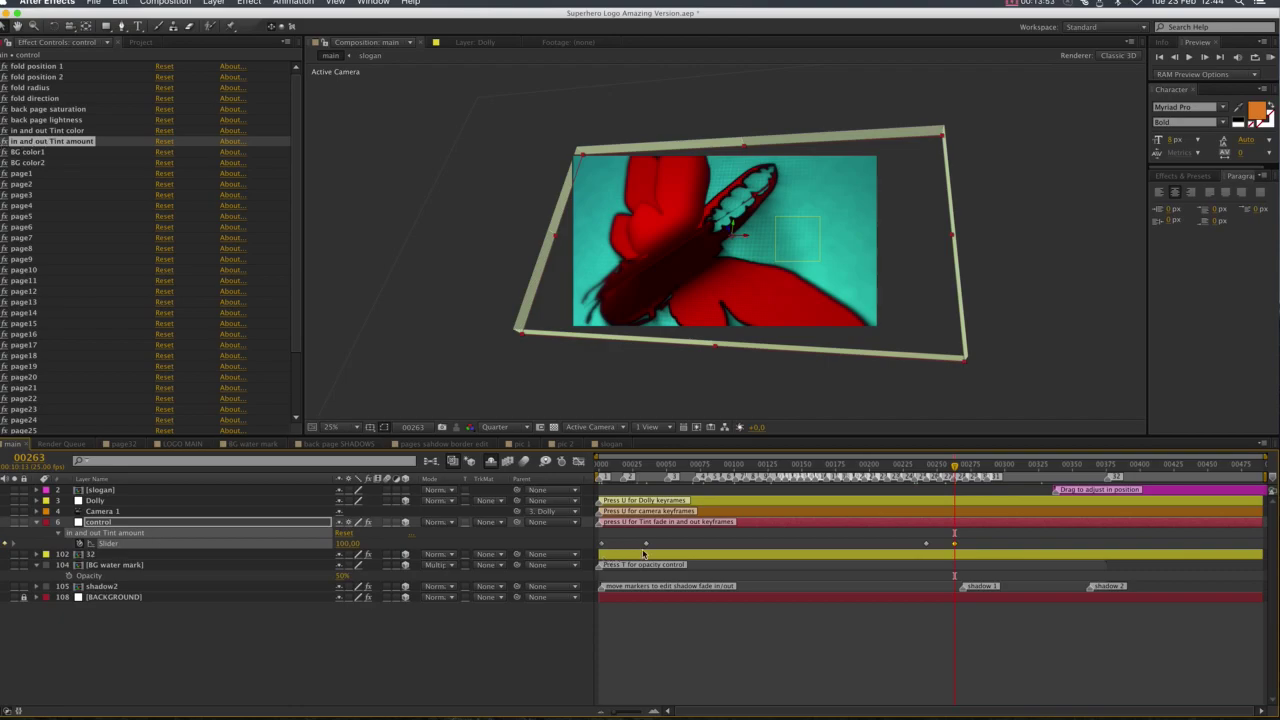
Expand the control layer's in and out Tint color and set it to bright blue 006FFF.
click(8, 131)
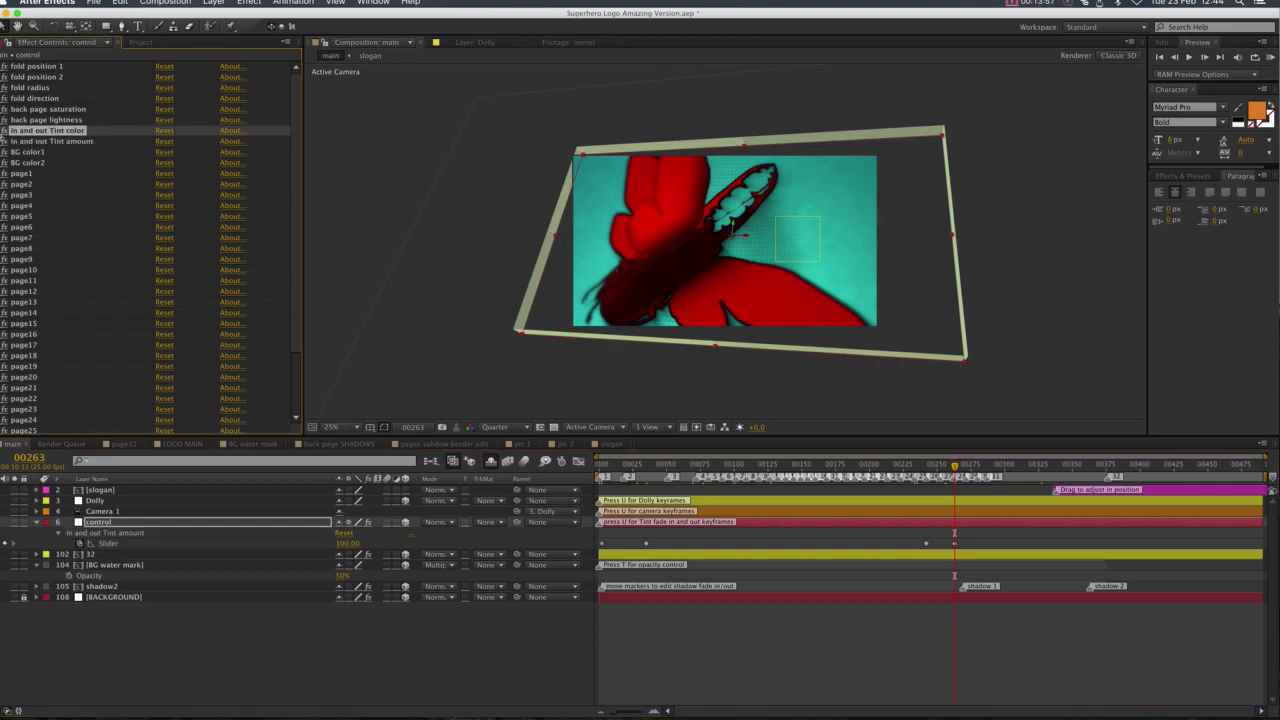
click(5, 131)
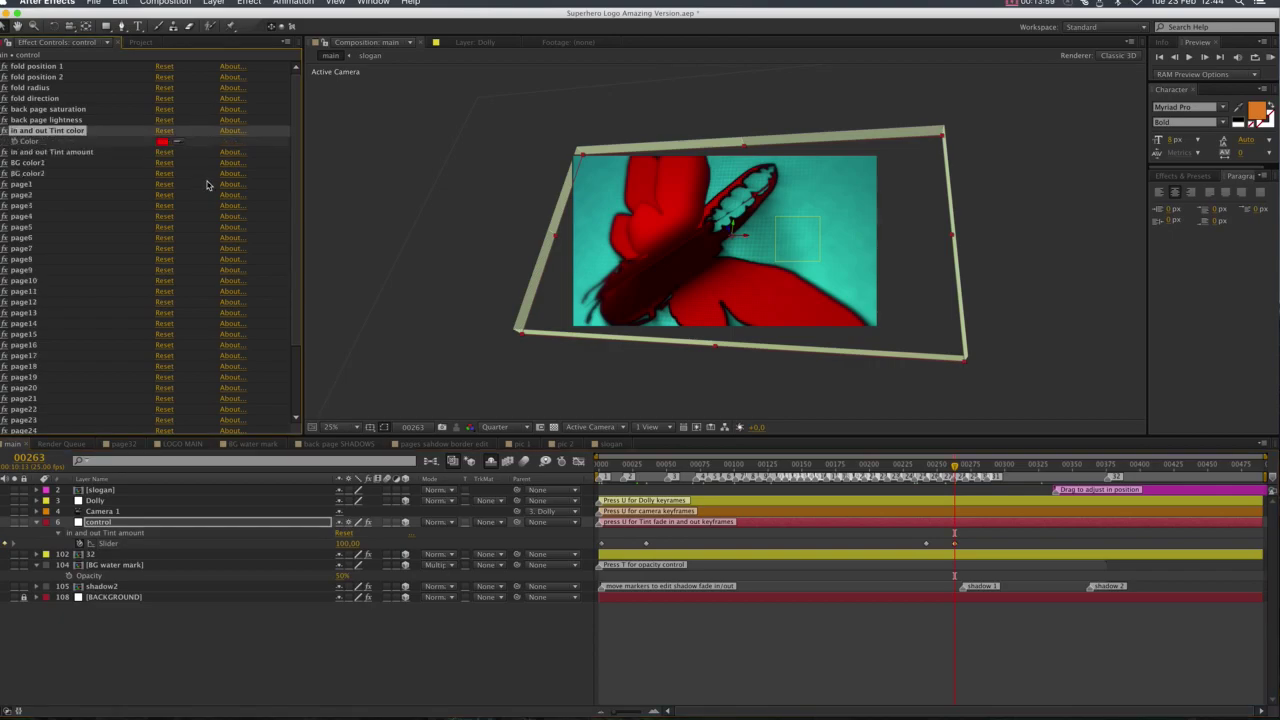
click(162, 141)
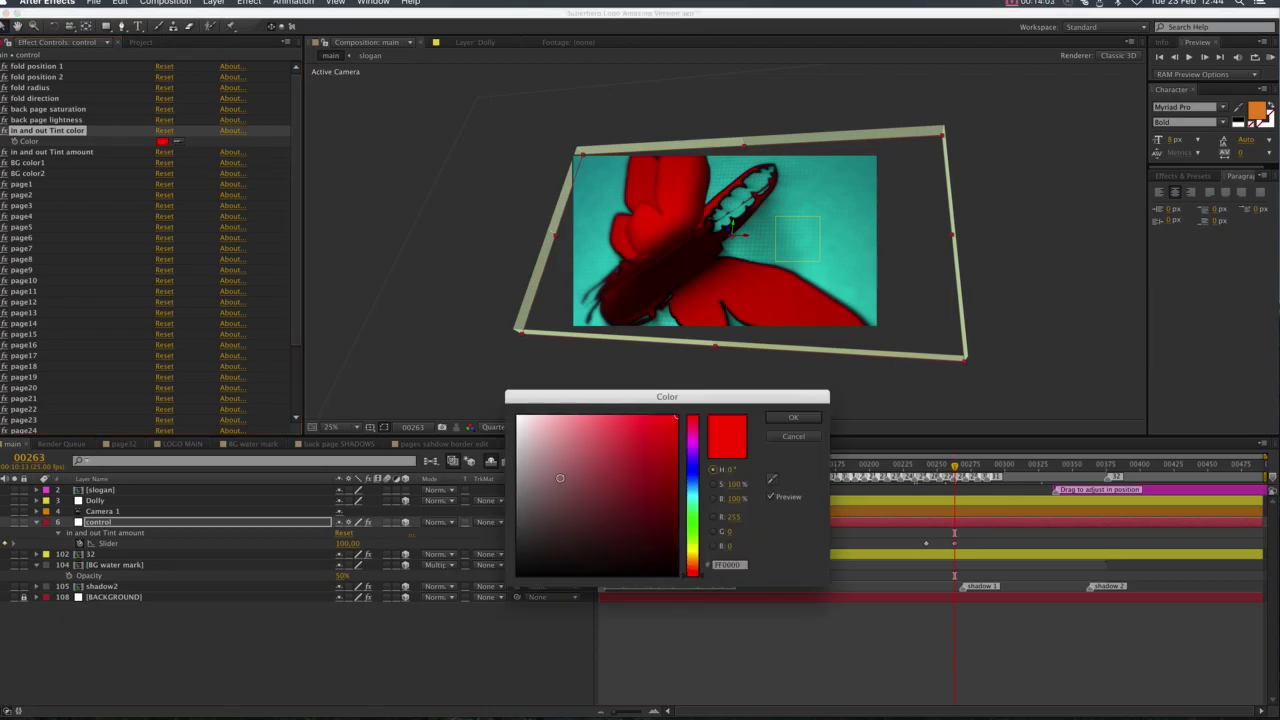
click(695, 495)
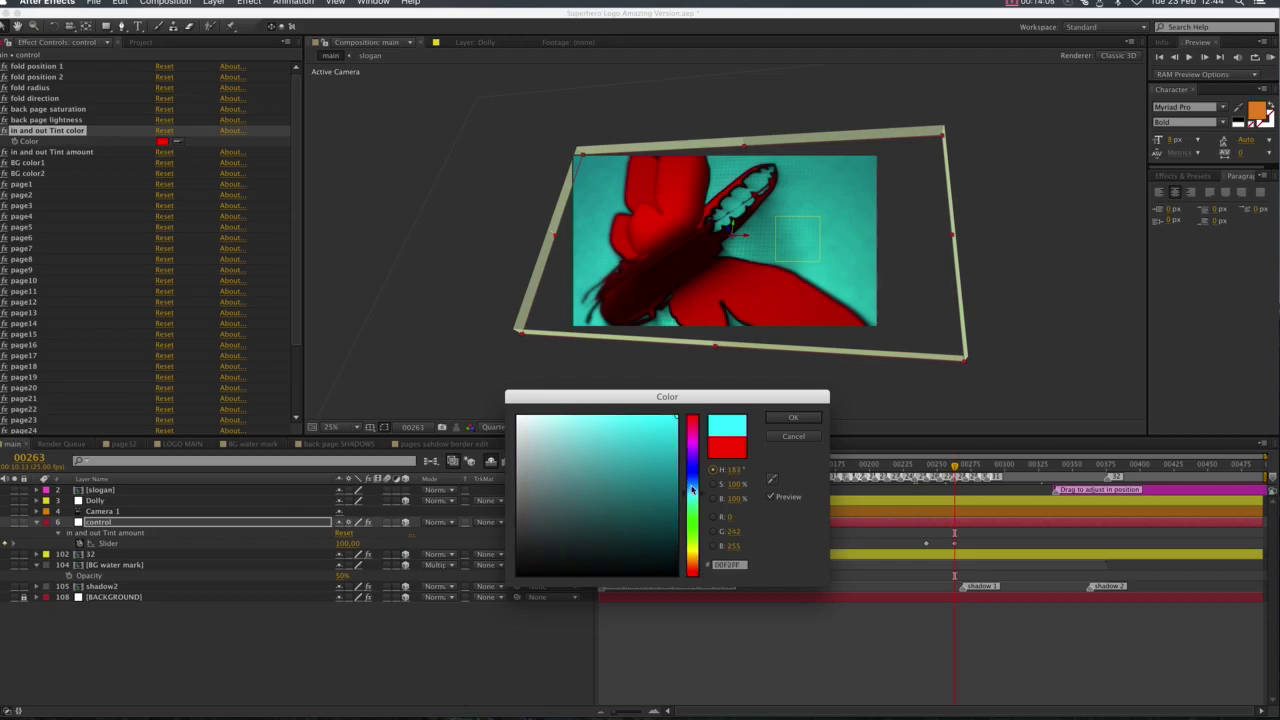
click(693, 481)
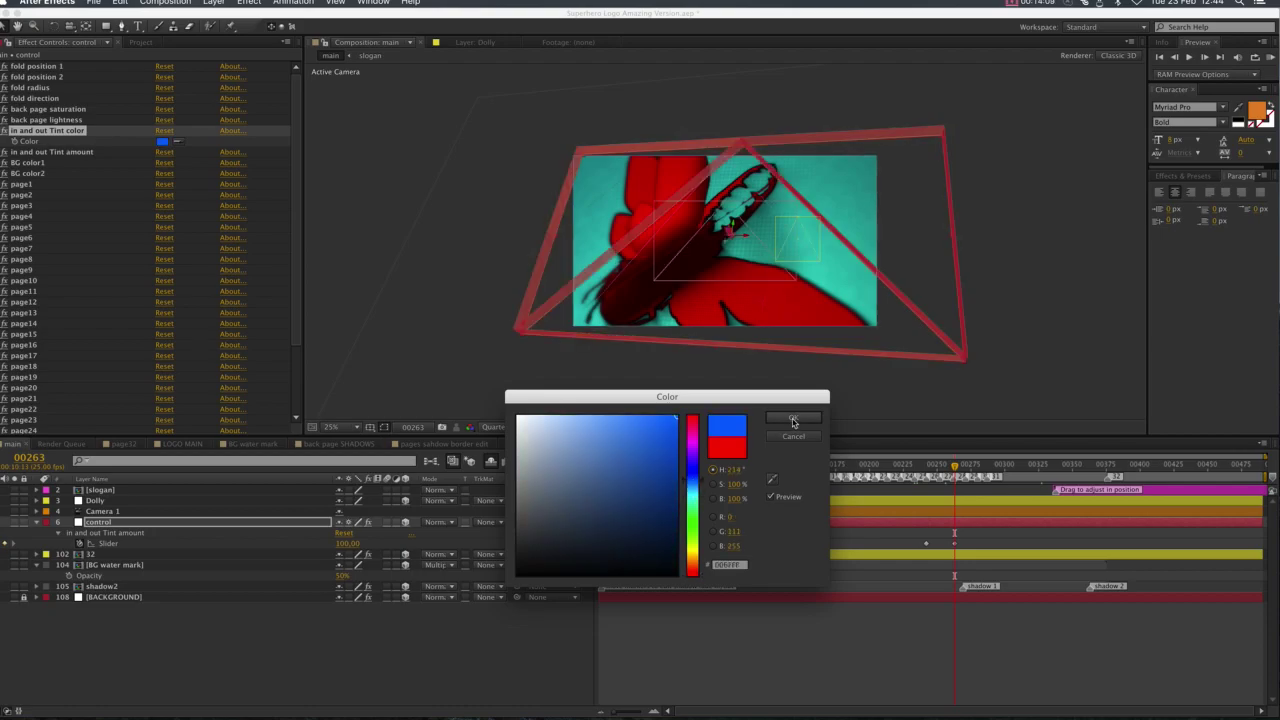
click(793, 419)
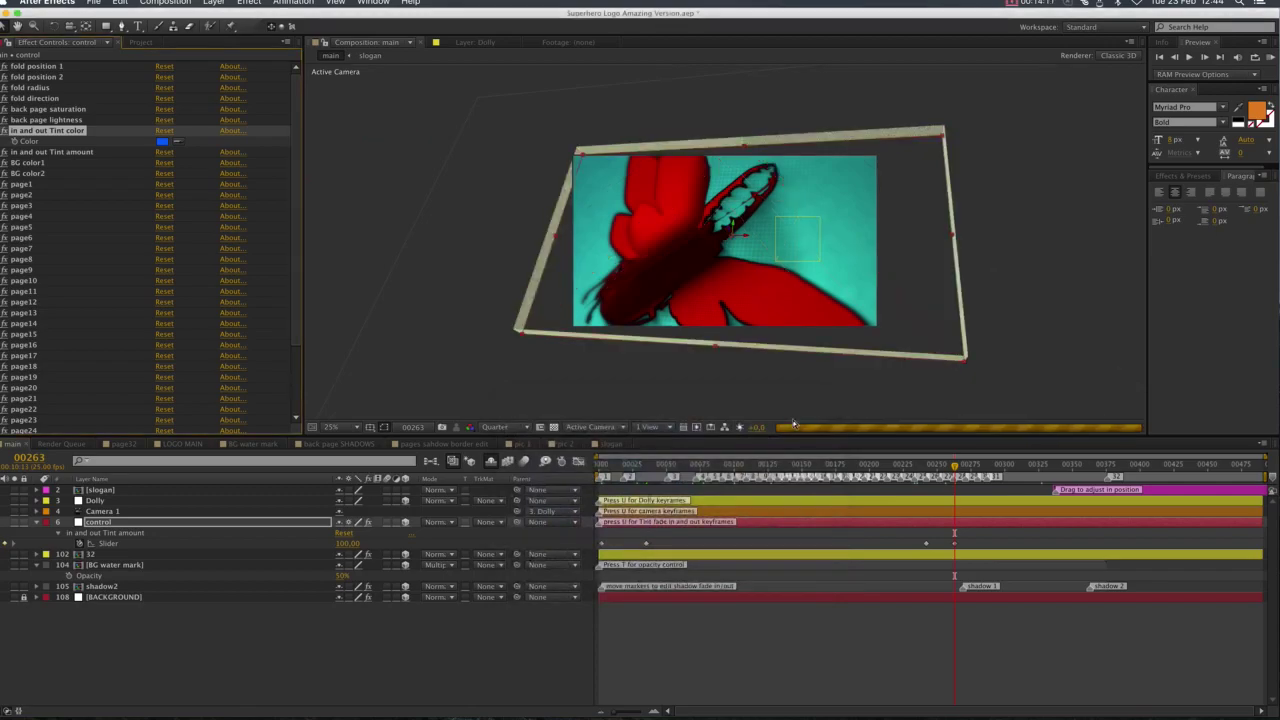
Change the in and out Tint color to white FFFFFF.
click(163, 143)
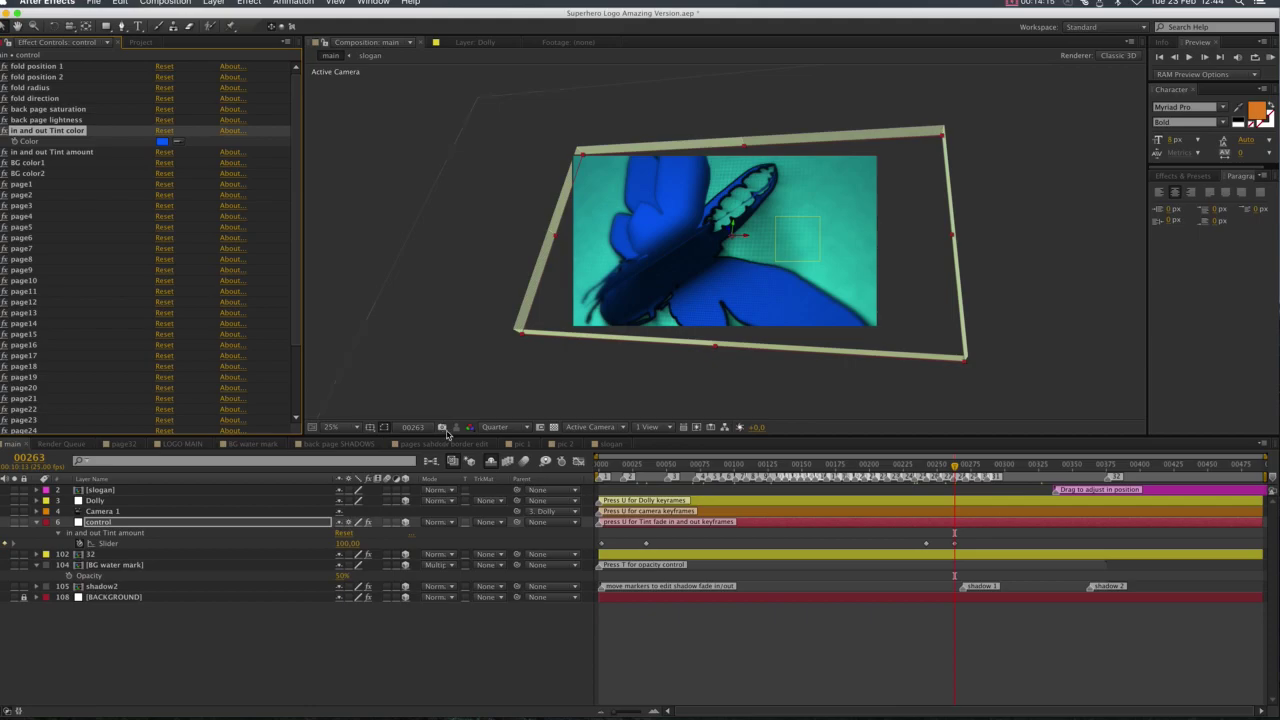
click(551, 462)
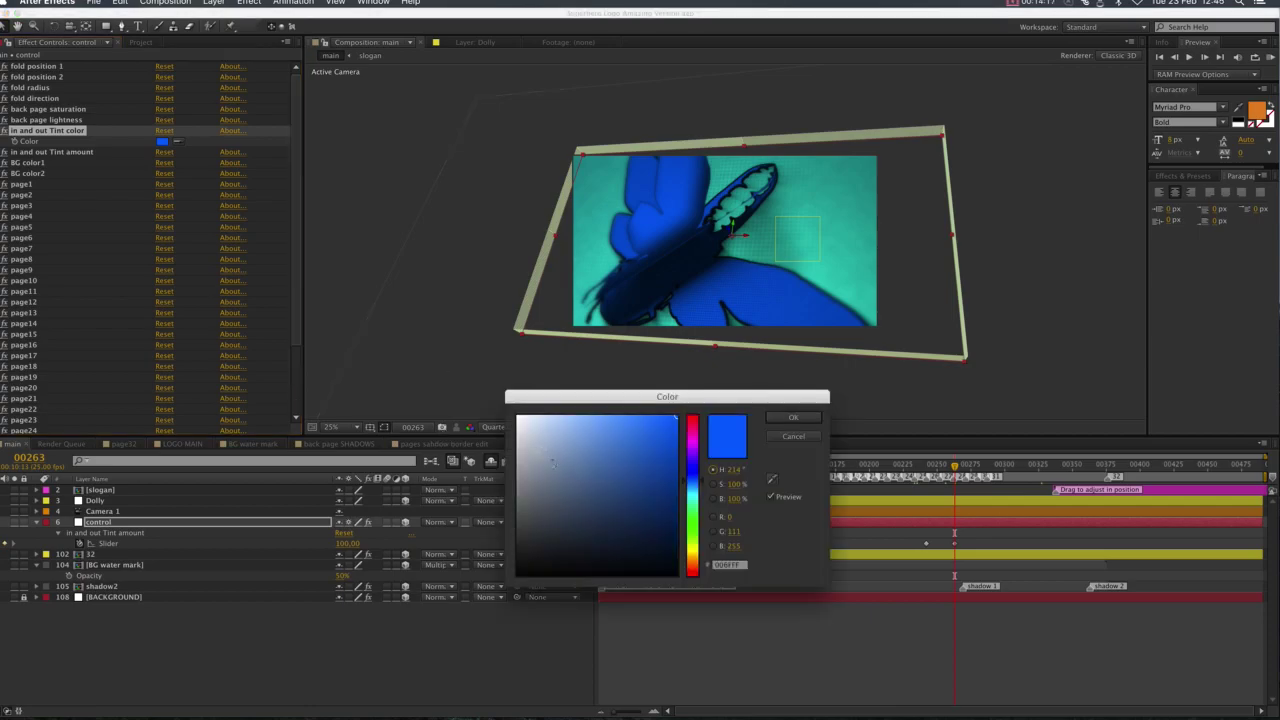
drag(551, 462, 517, 416)
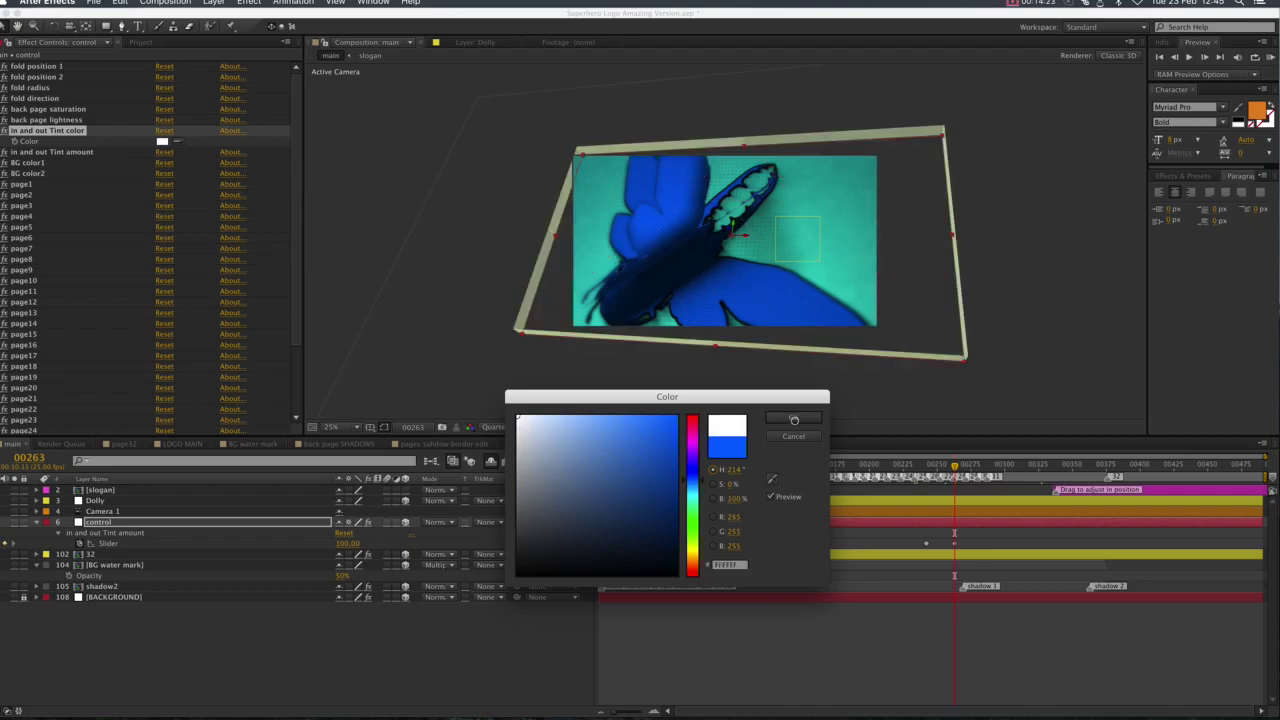
click(794, 420)
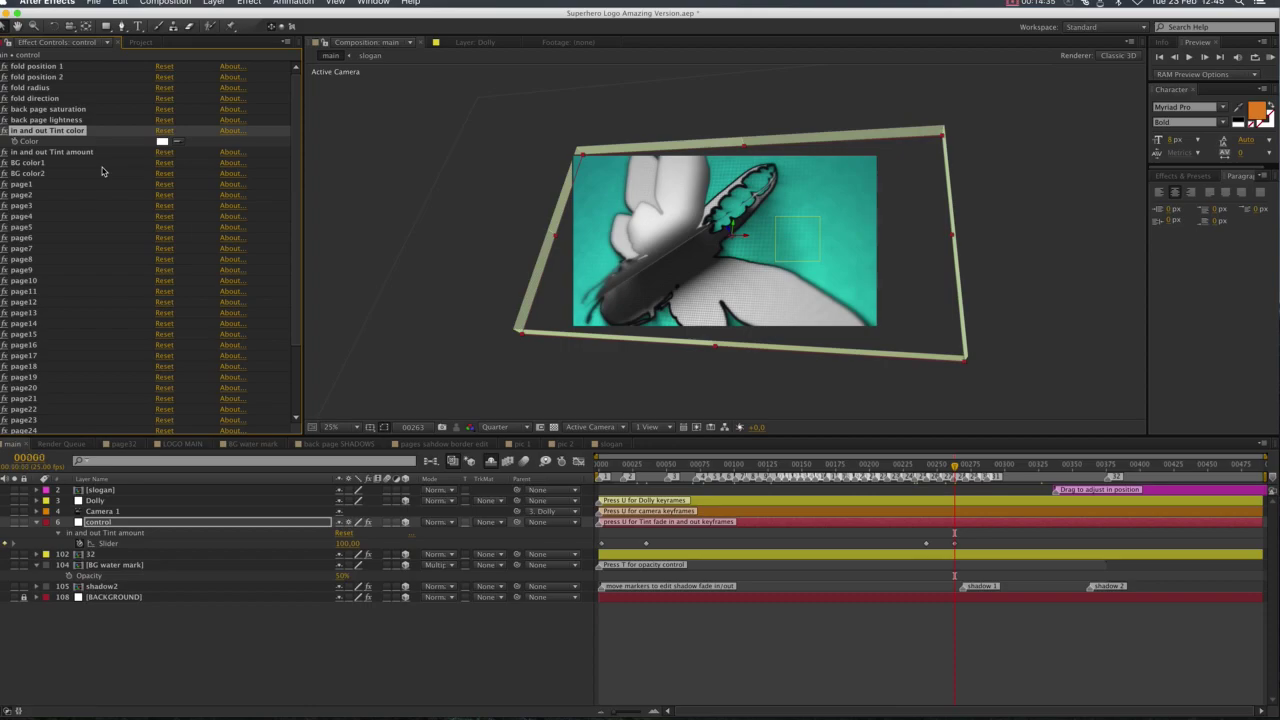
Return to the composition start and set the in and out Tint color to blue 0984BE.
key(Home)
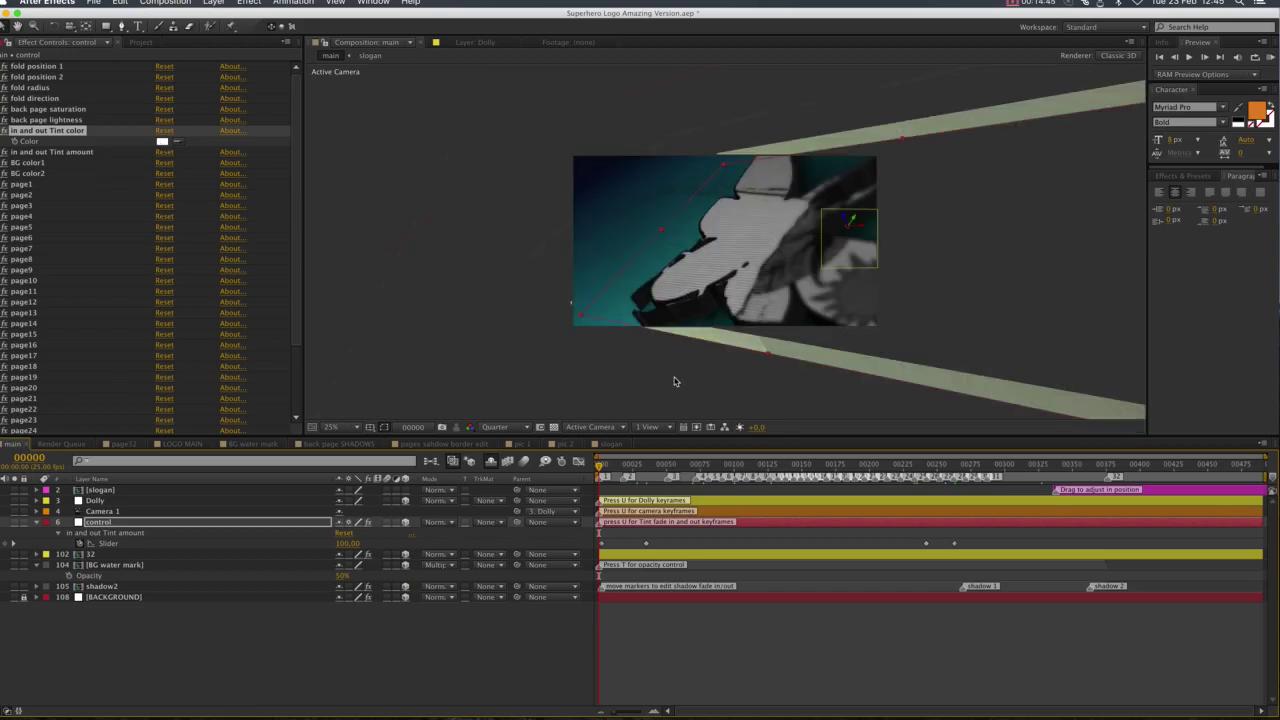
click(162, 142)
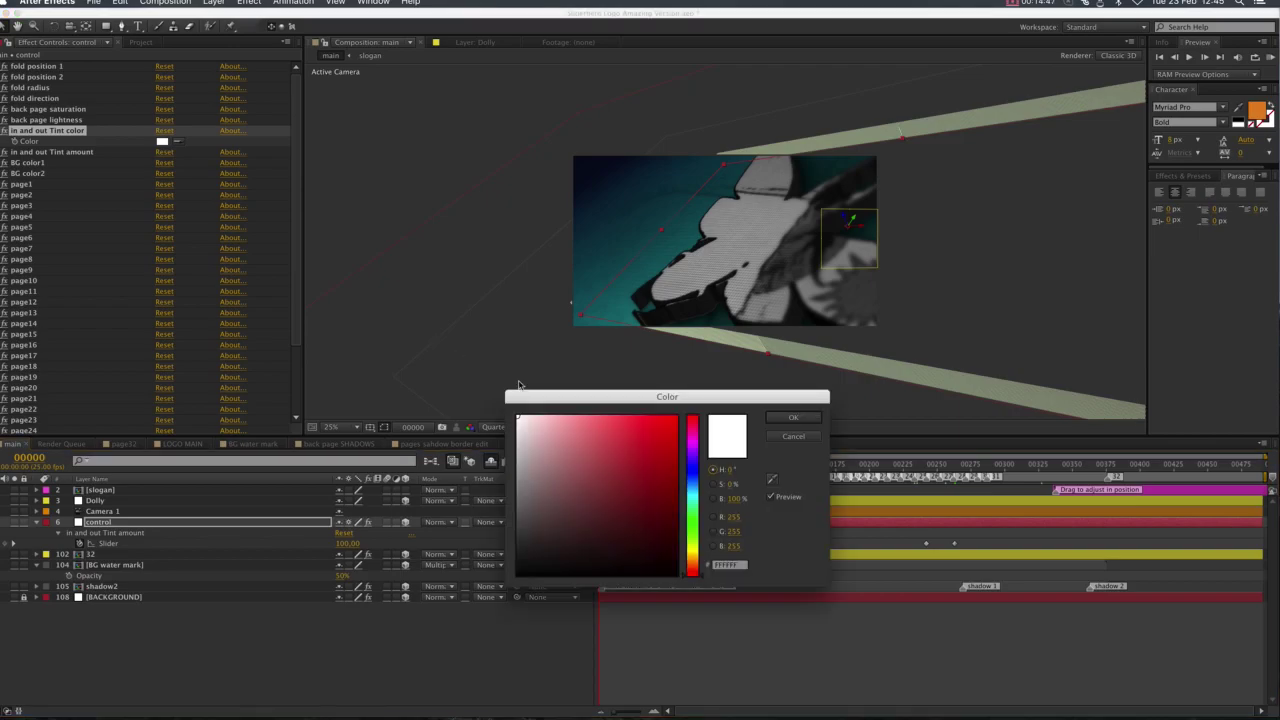
click(698, 486)
click(670, 456)
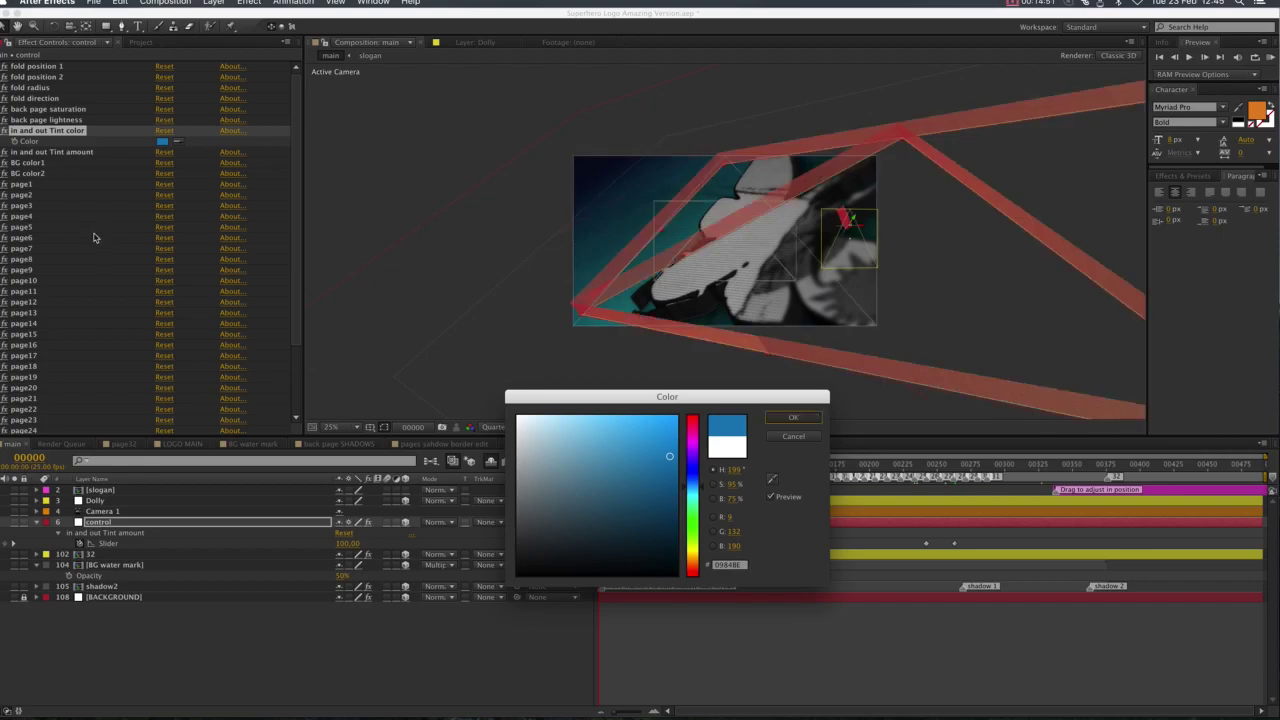
key(Return)
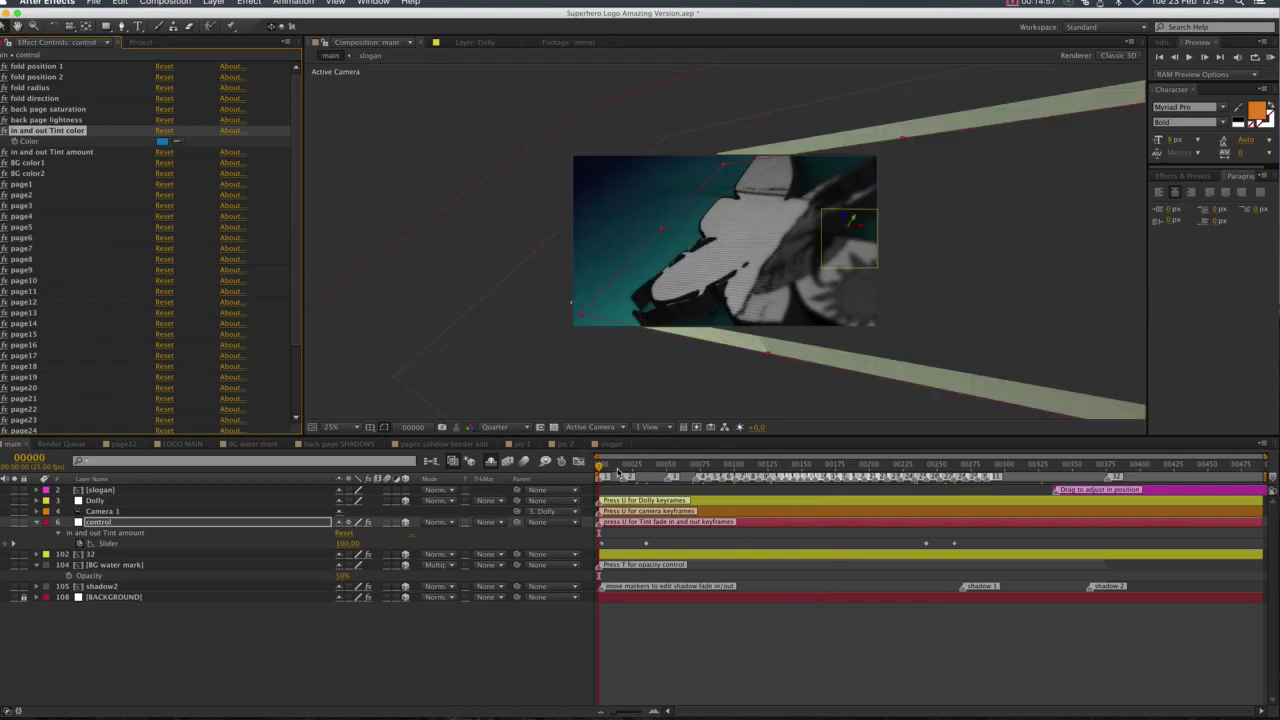
key(Up)
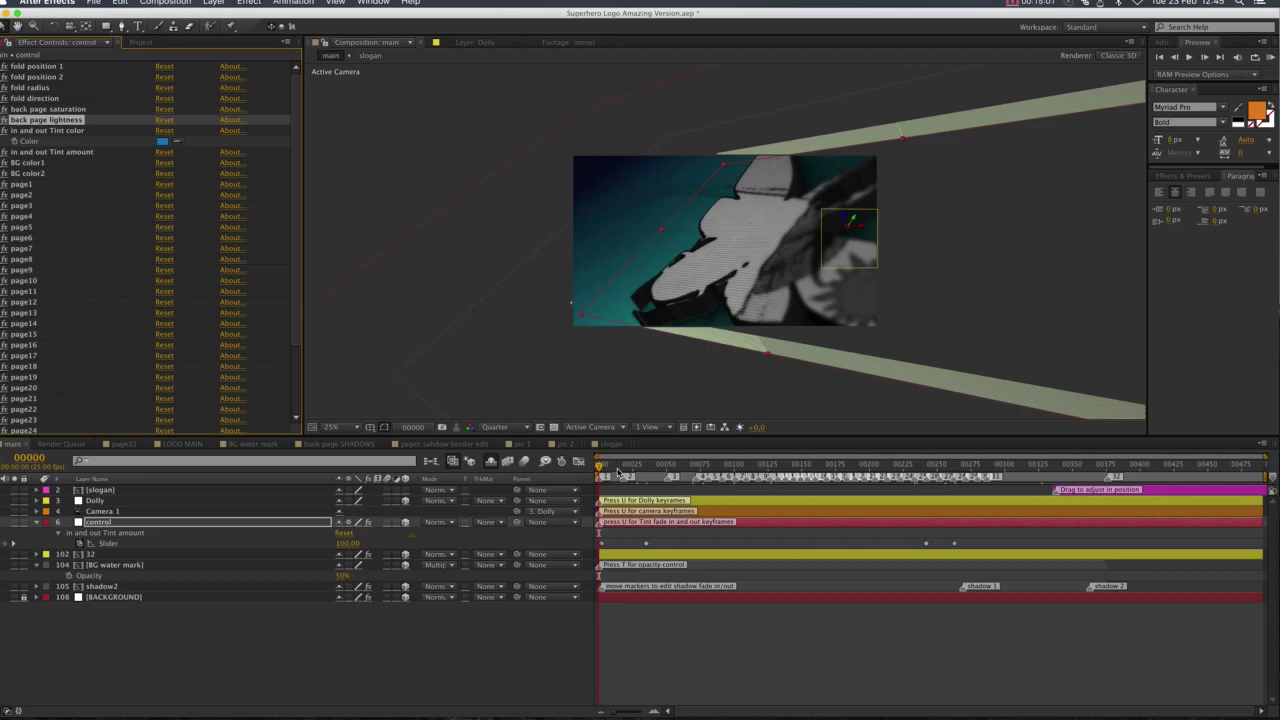
Scrub through the opening frames up to frame 15 to examine how the tint fades while the first pages flip.
click(618, 470)
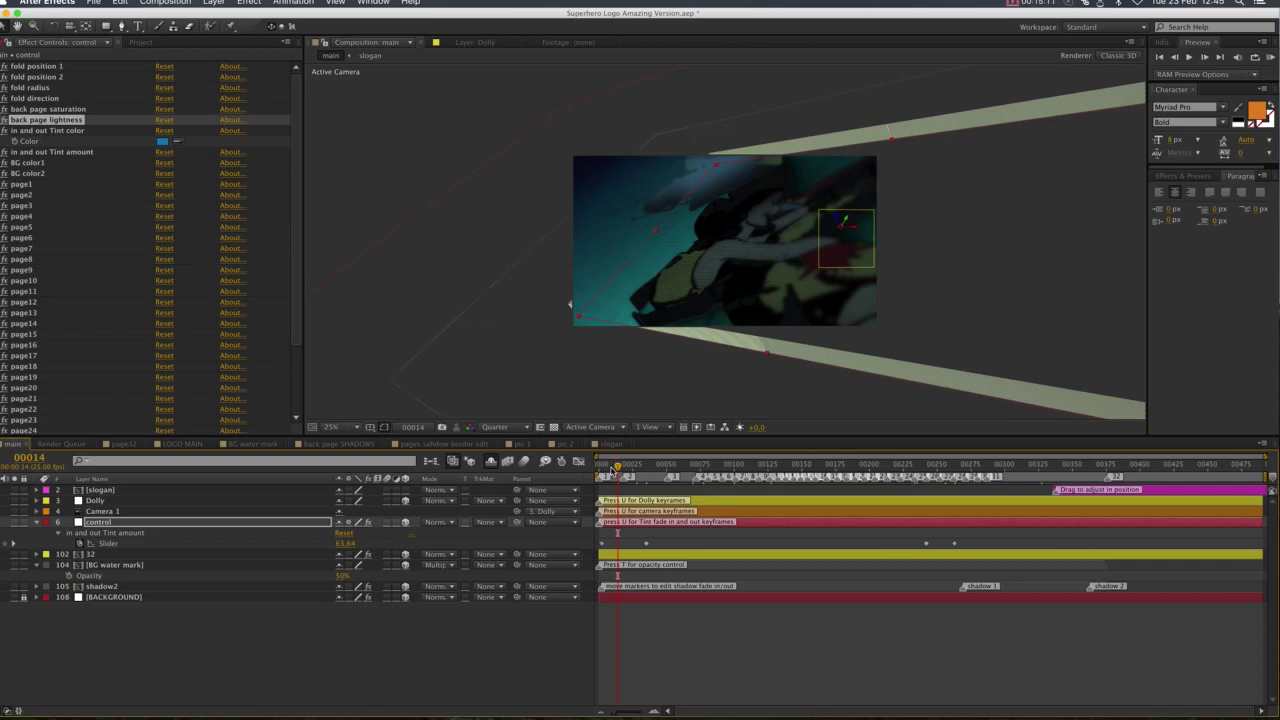
drag(615, 469, 611, 469)
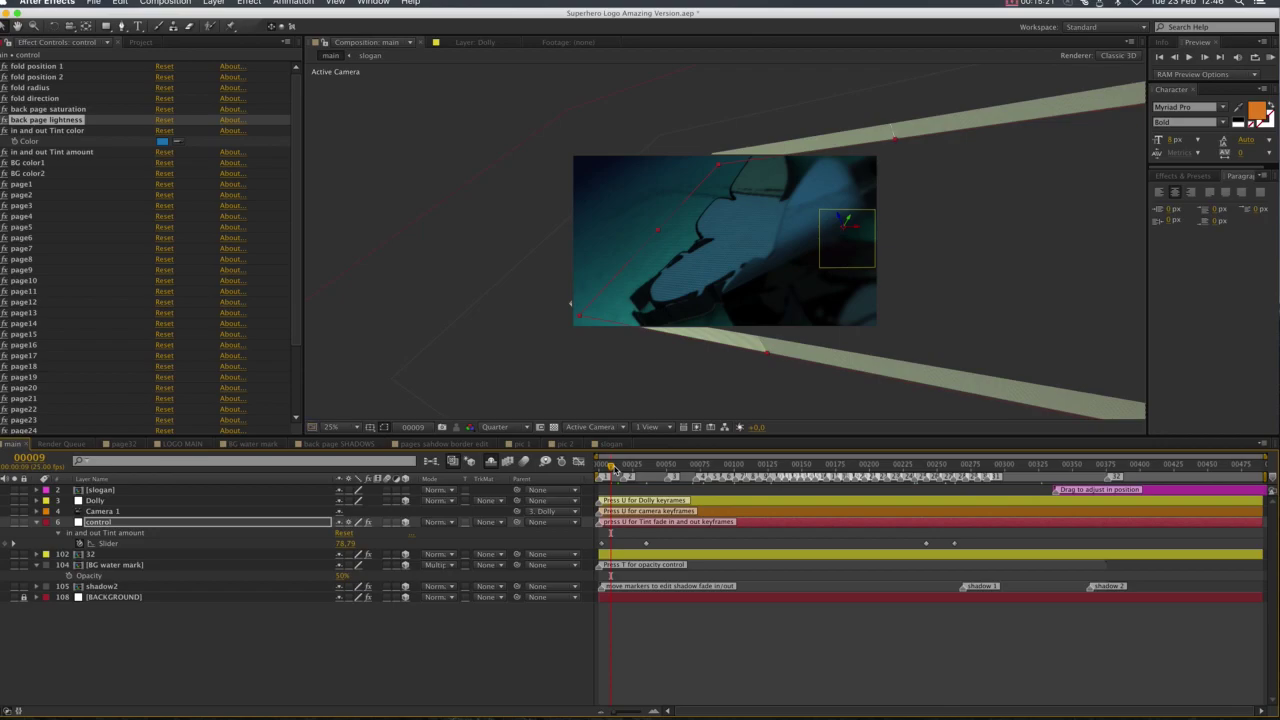
drag(615, 468, 613, 468)
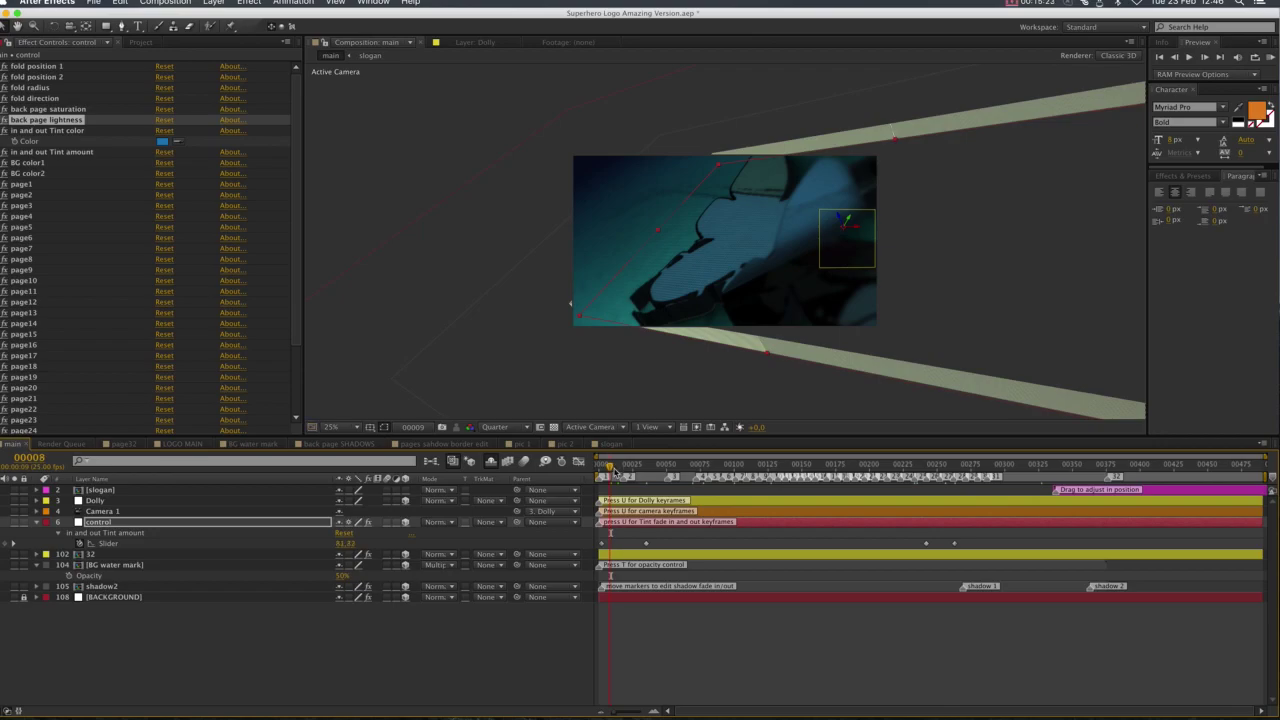
key(shift+Page_Down)
key(shift+Page_Down)
key(shift+Page_Down)
key(shift+Page_Down)
key(shift+Page_Down)
key(shift+Page_Down)
key(shift+Page_Down)
key(shift+Page_Down)
key(shift+Page_Down)
key(shift+Page_Down)
key(shift+Page_Down)
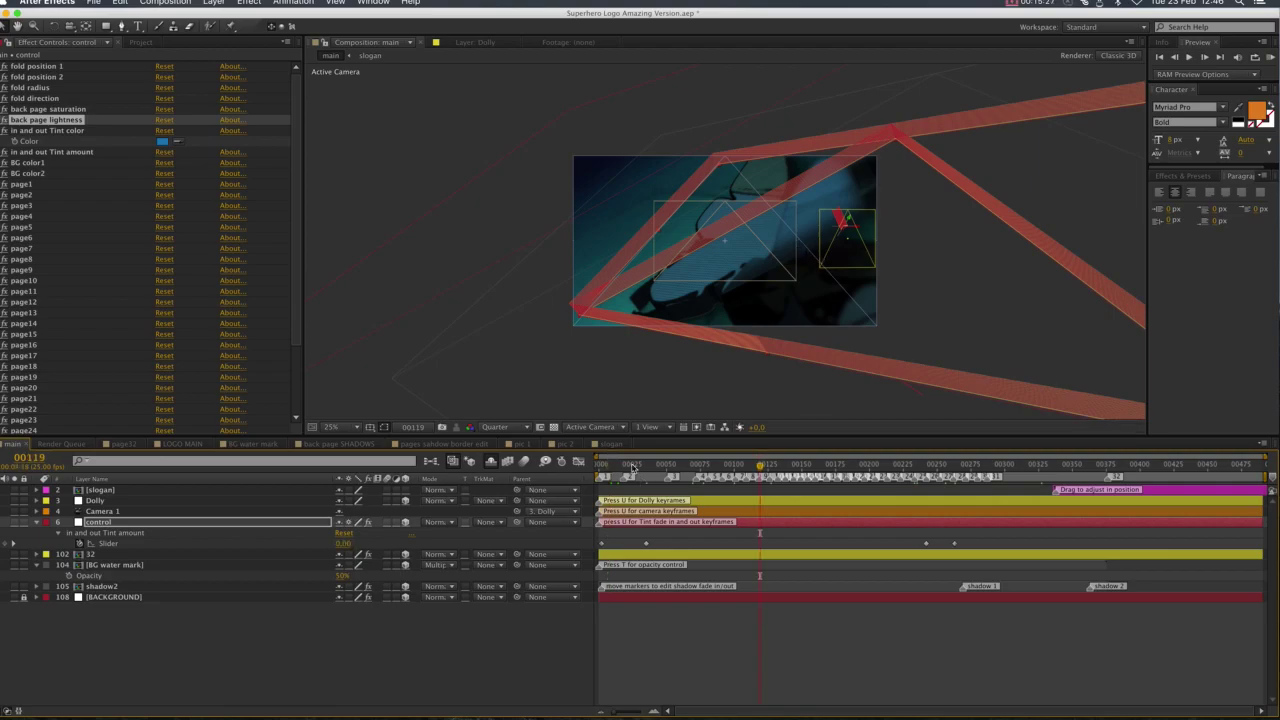
key(Page_Down)
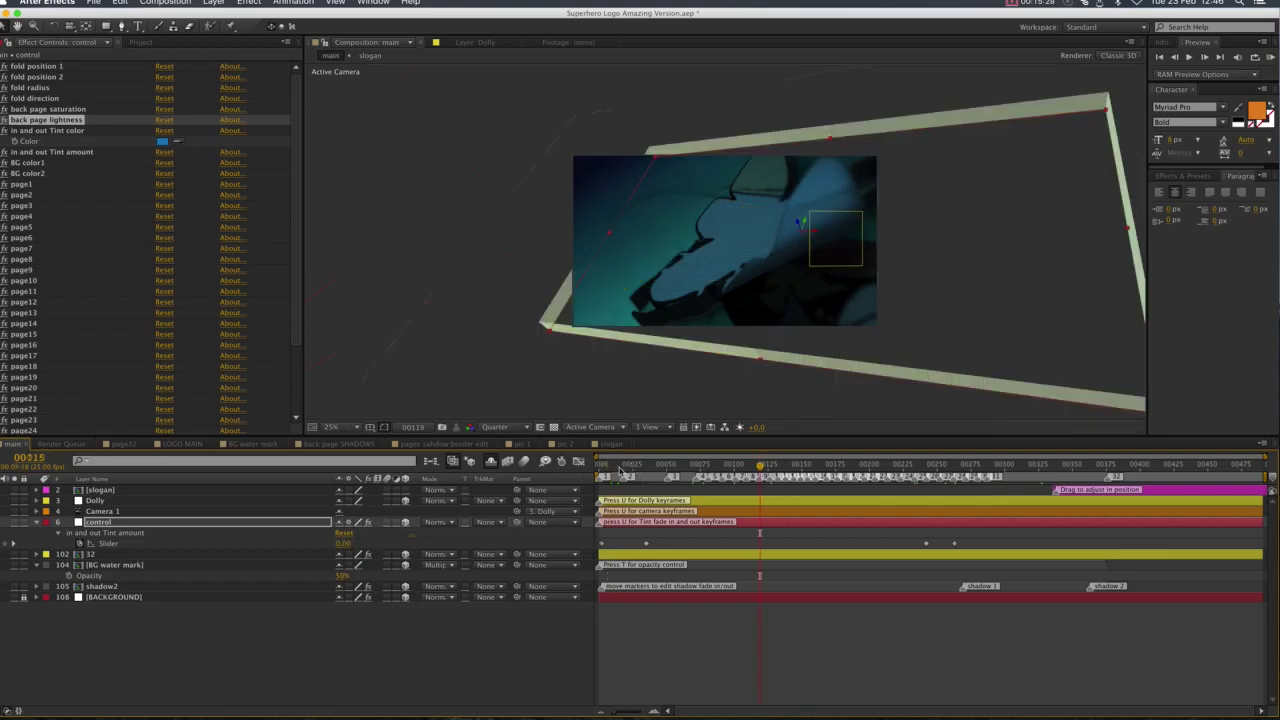
click(620, 468)
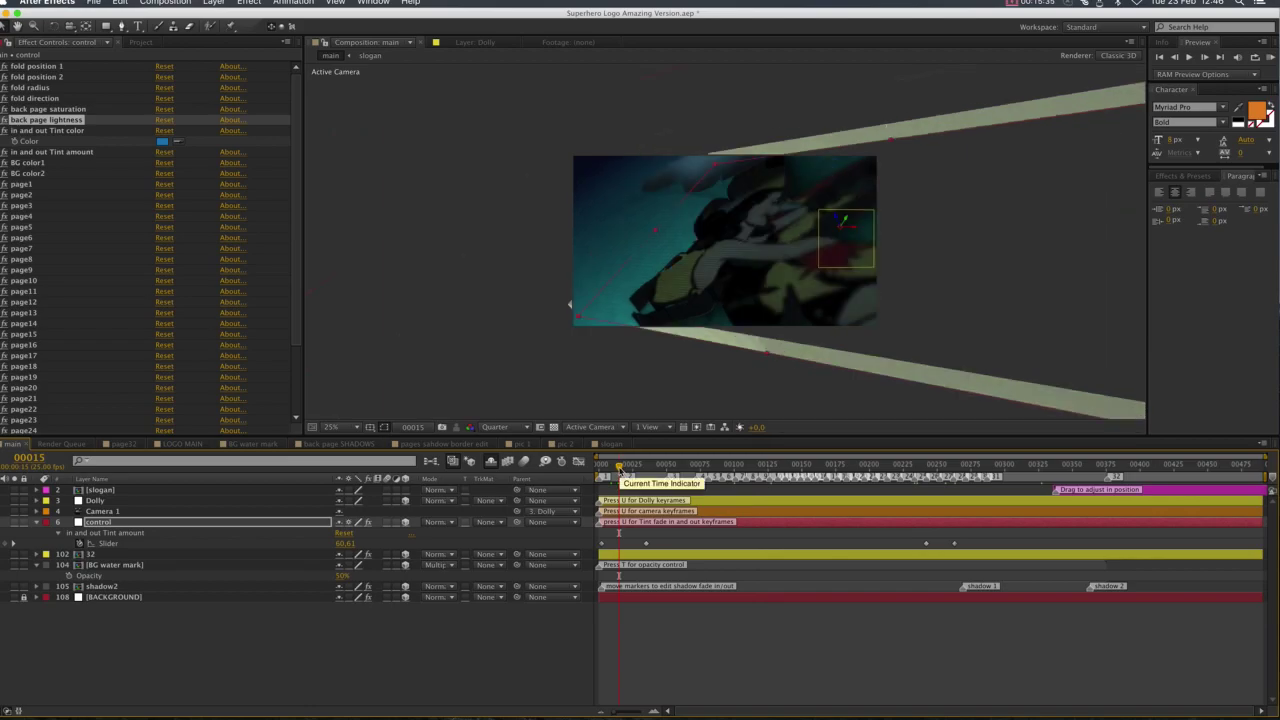
Move the second in and out Tint amount keyframe to about frame 11, previewing at frame 13.
drag(624, 714, 648, 714)
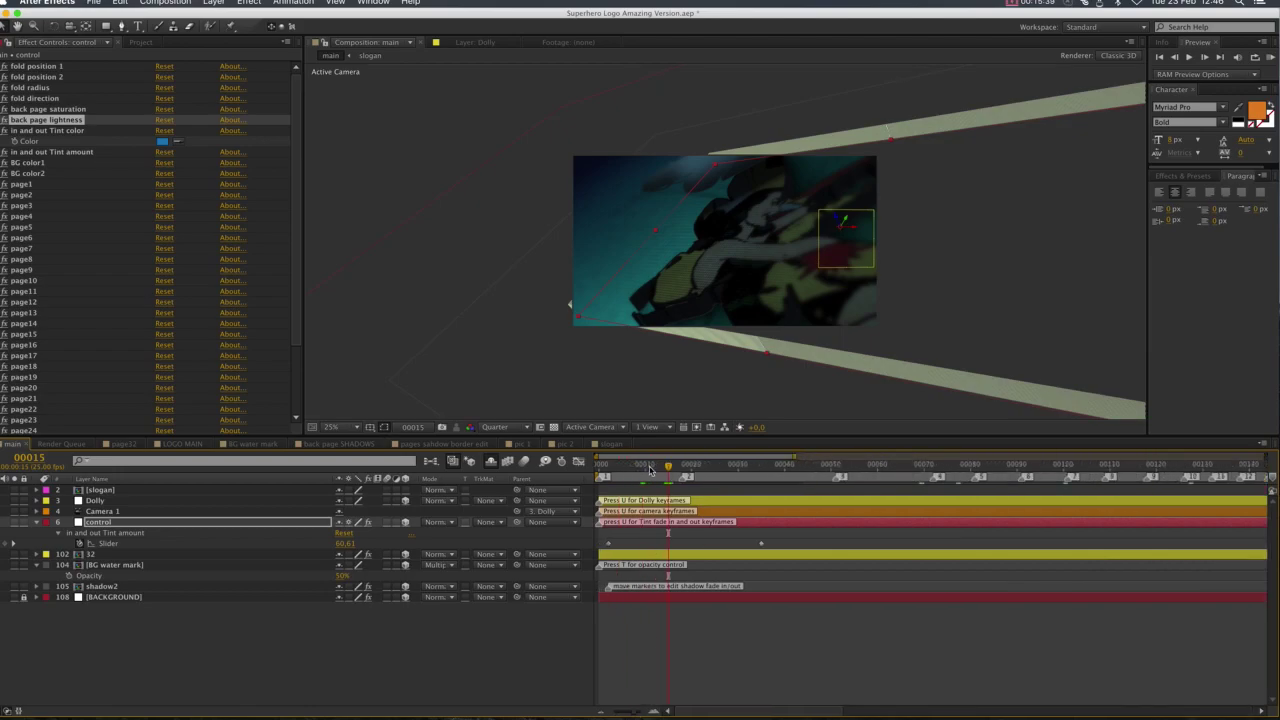
key(Page_Up)
key(Page_Up)
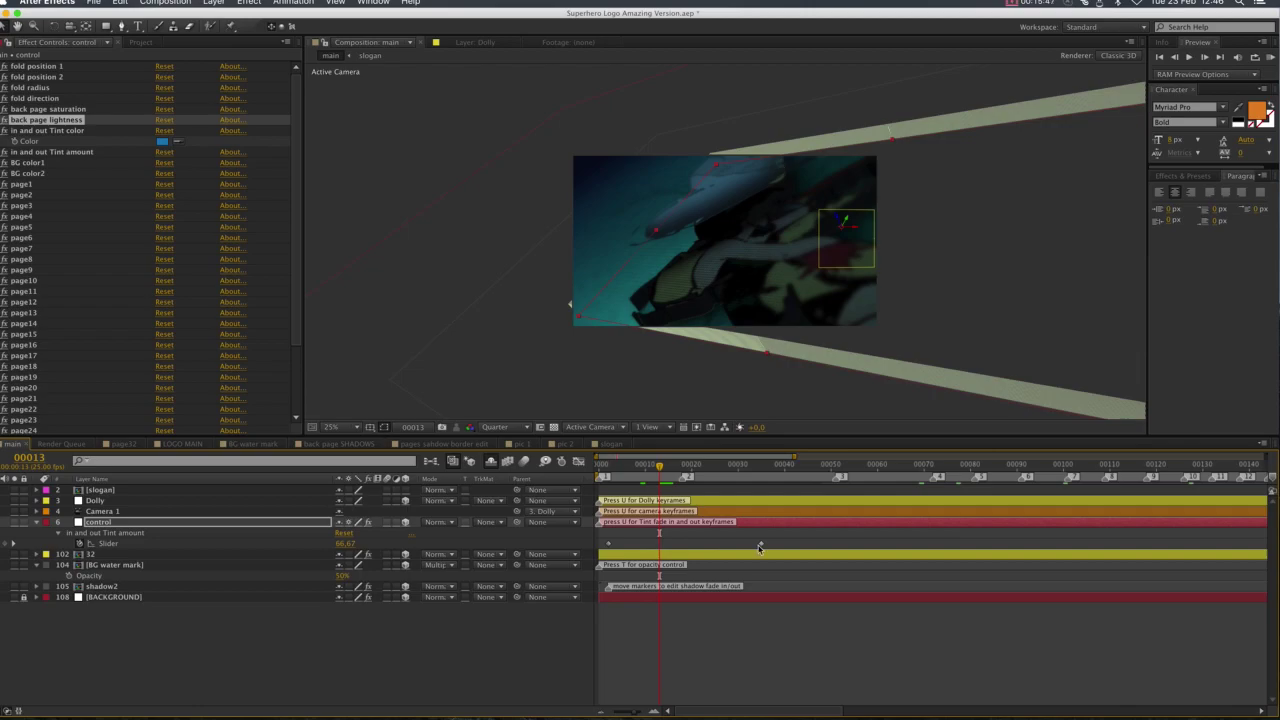
drag(760, 547, 651, 547)
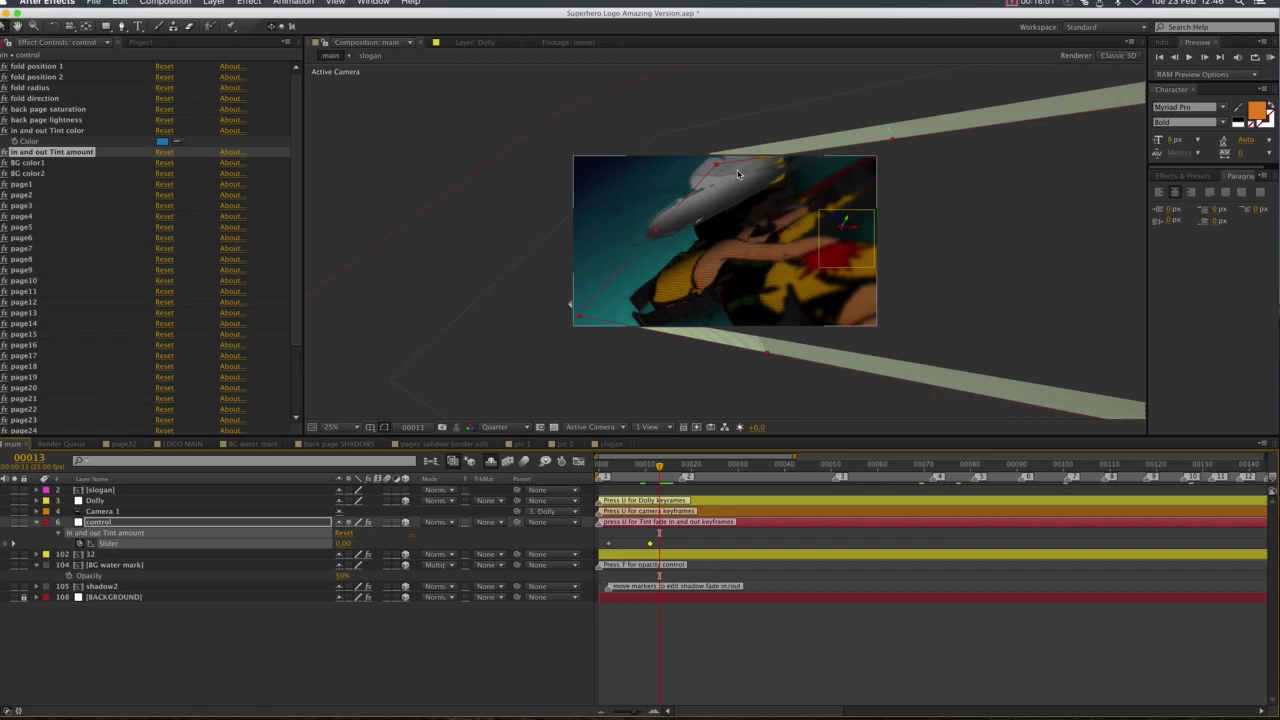
Expand the control layer's back page lightness effect and set its slider to 100.
click(4, 119)
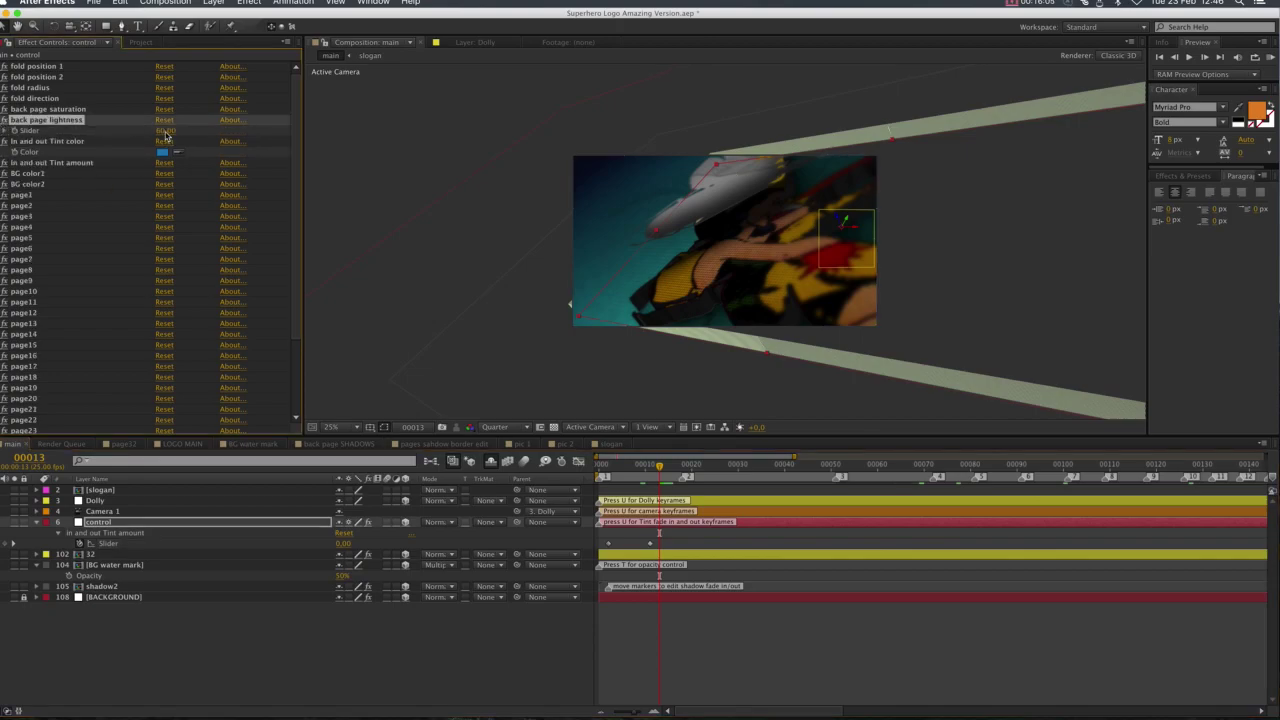
click(166, 131)
text(000)
key(Return)
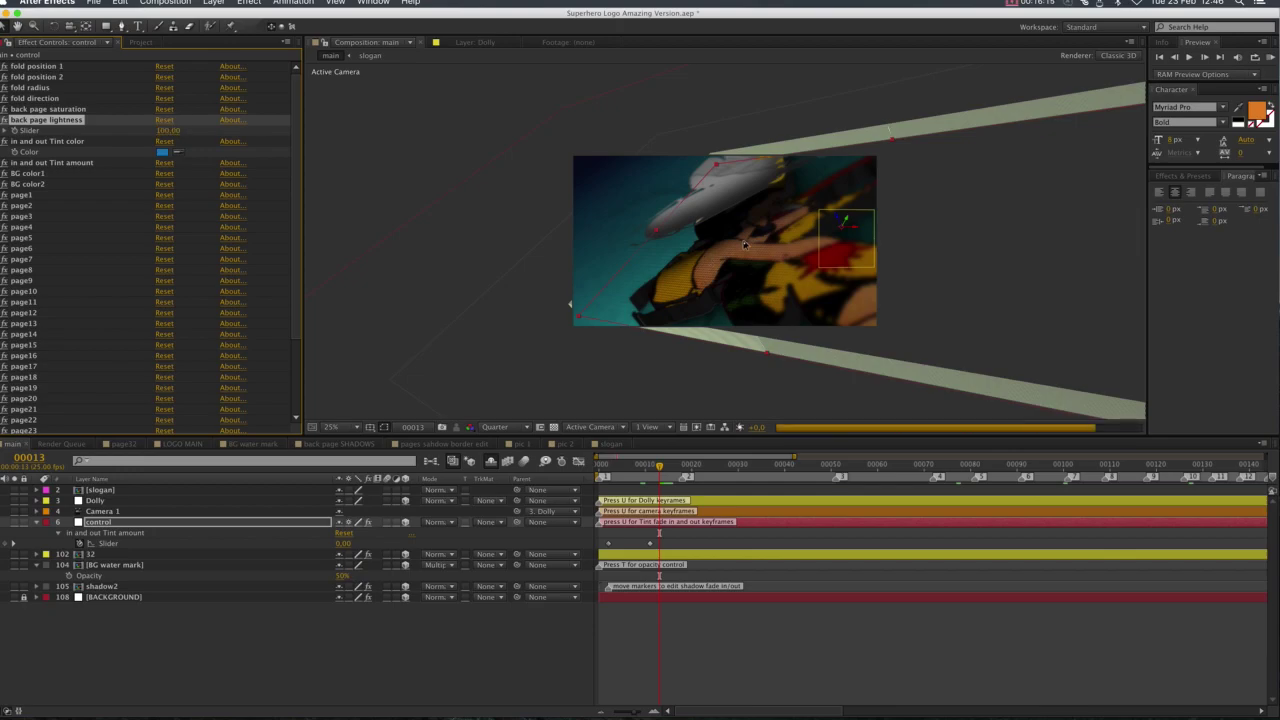
Try the back page lightness slider at 0 and at 50.
click(170, 130)
text(0)
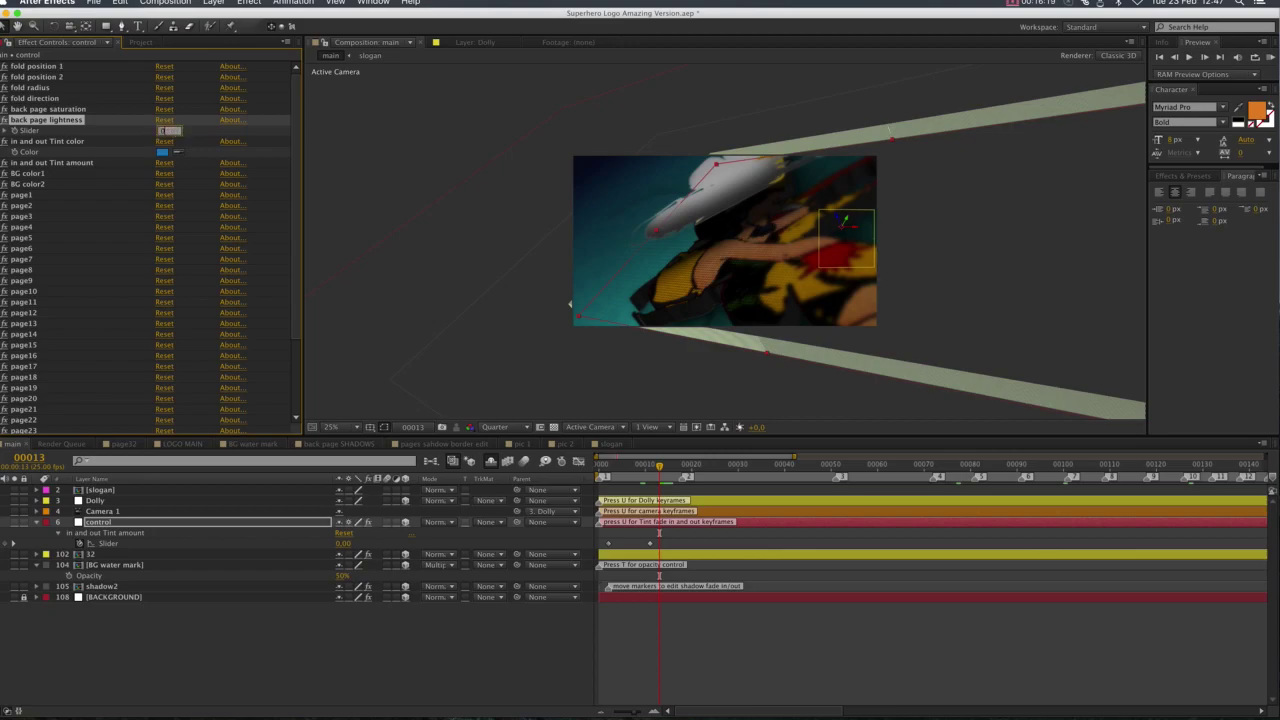
key(Return)
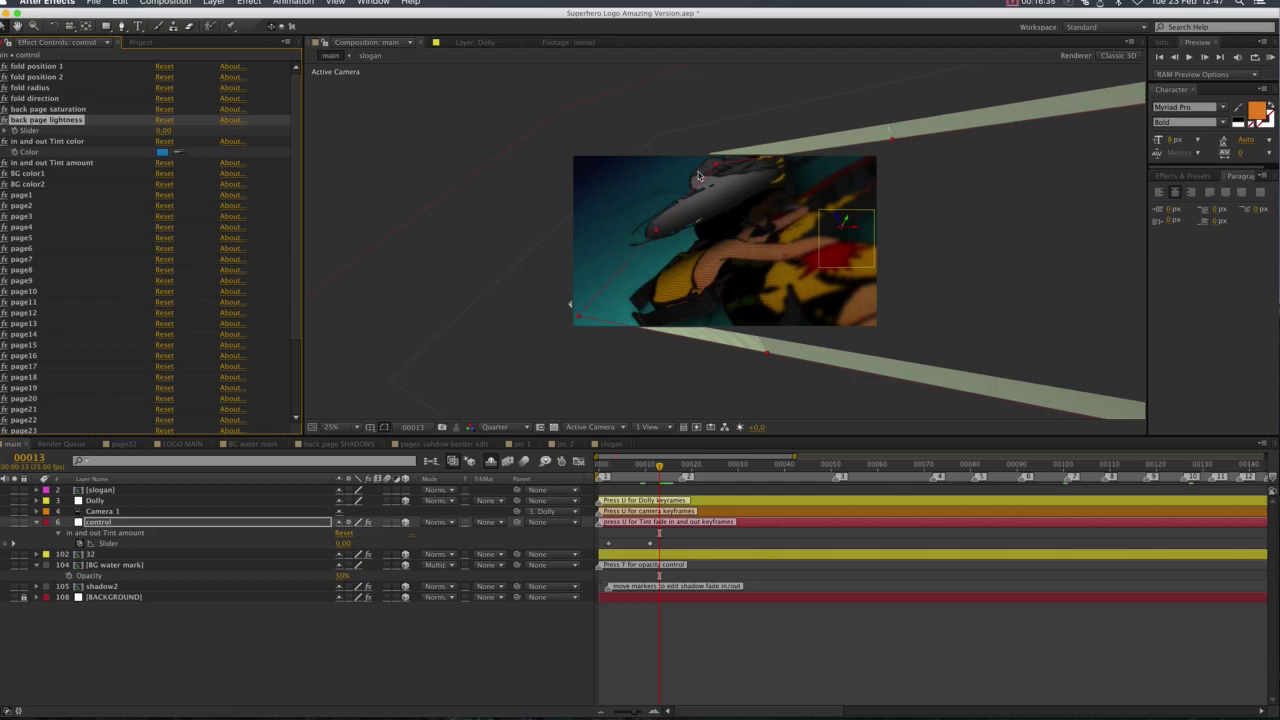
click(166, 131)
text(50)
key(Return)
Expand the back page saturation effect and try both the saturation and back page lightness sliders at 0.
click(38, 113)
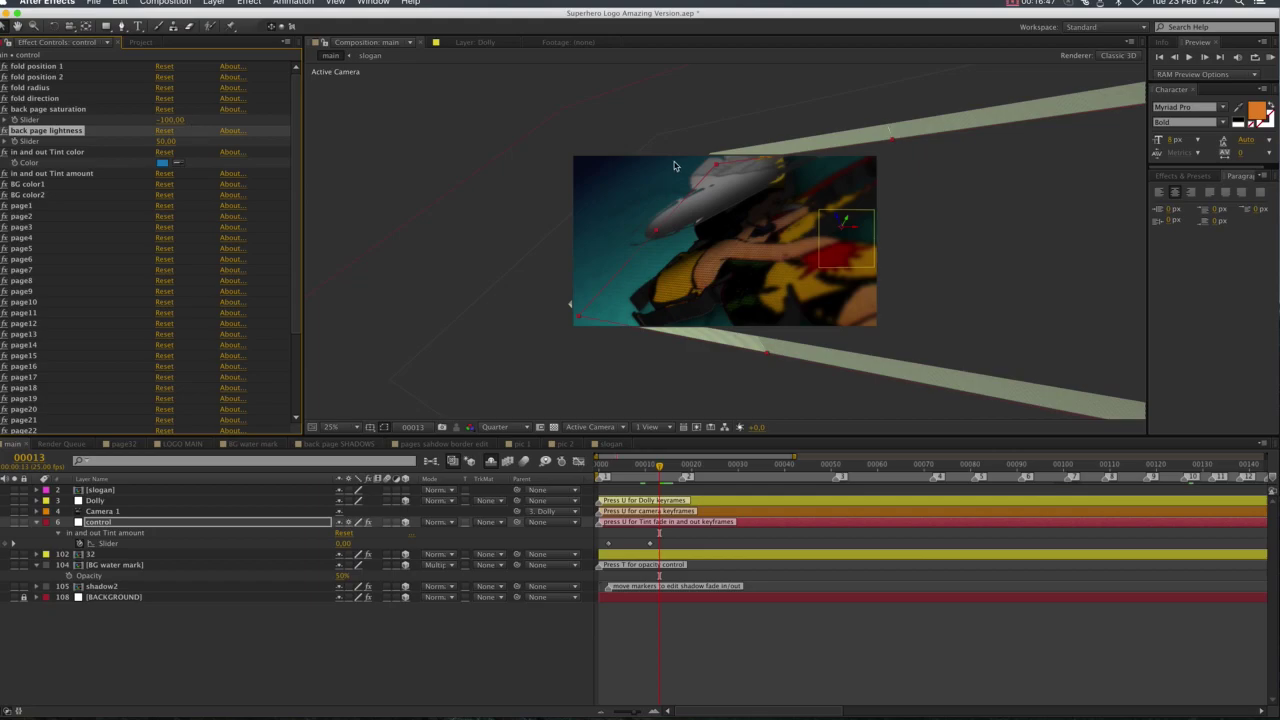
click(173, 120)
text(0)
key(Return)
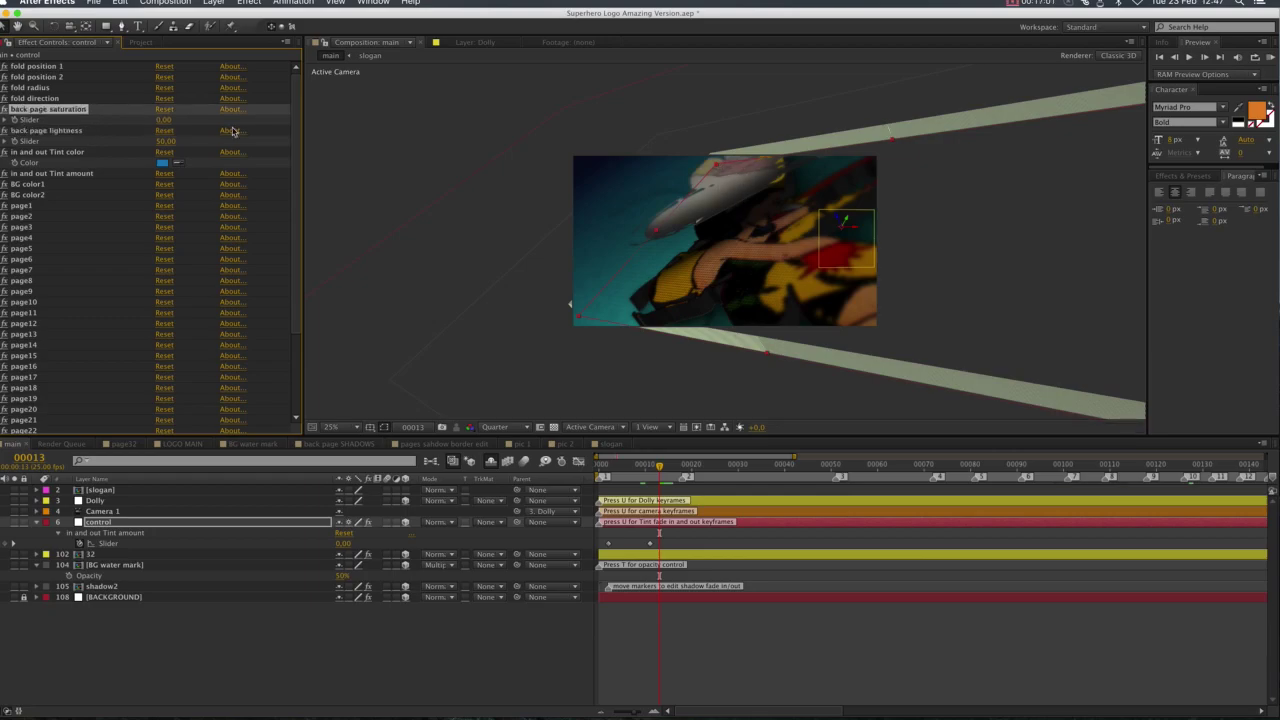
click(166, 141)
text(0)
key(Return)
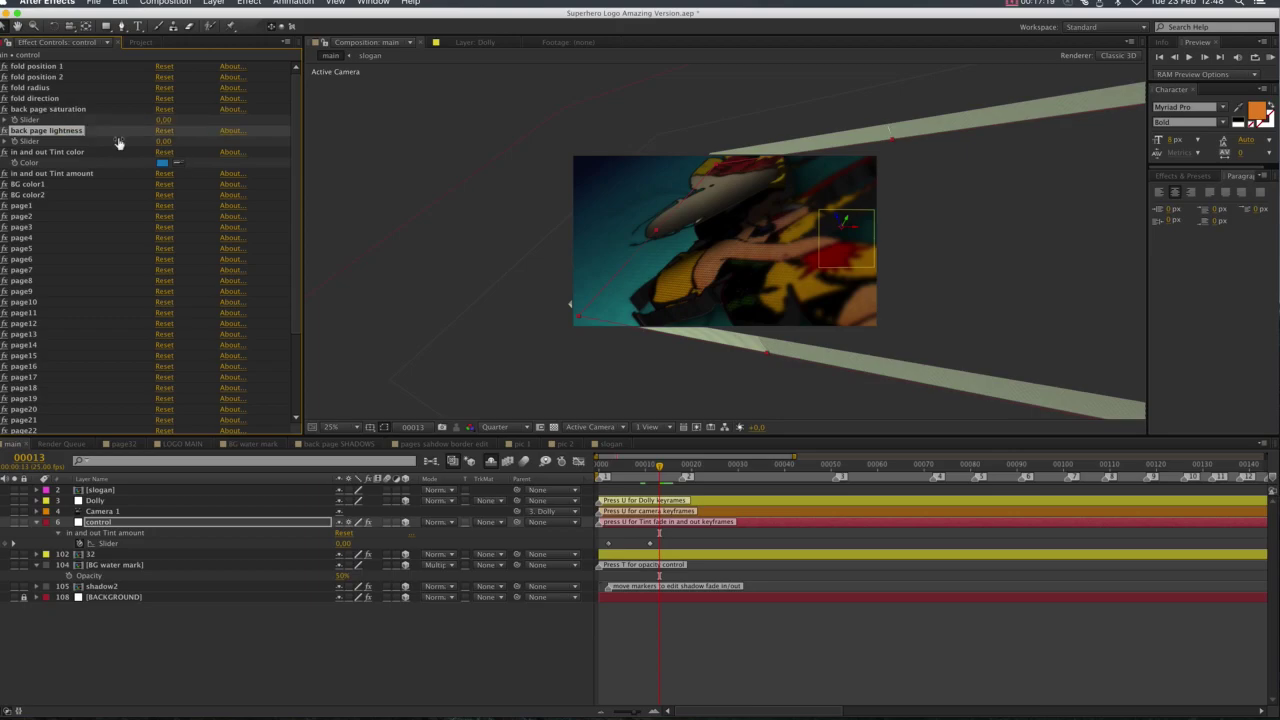
Set the back page saturation slider to -100 and the back page lightness slider to 40.
click(164, 120)
text(-100)
key(Return)
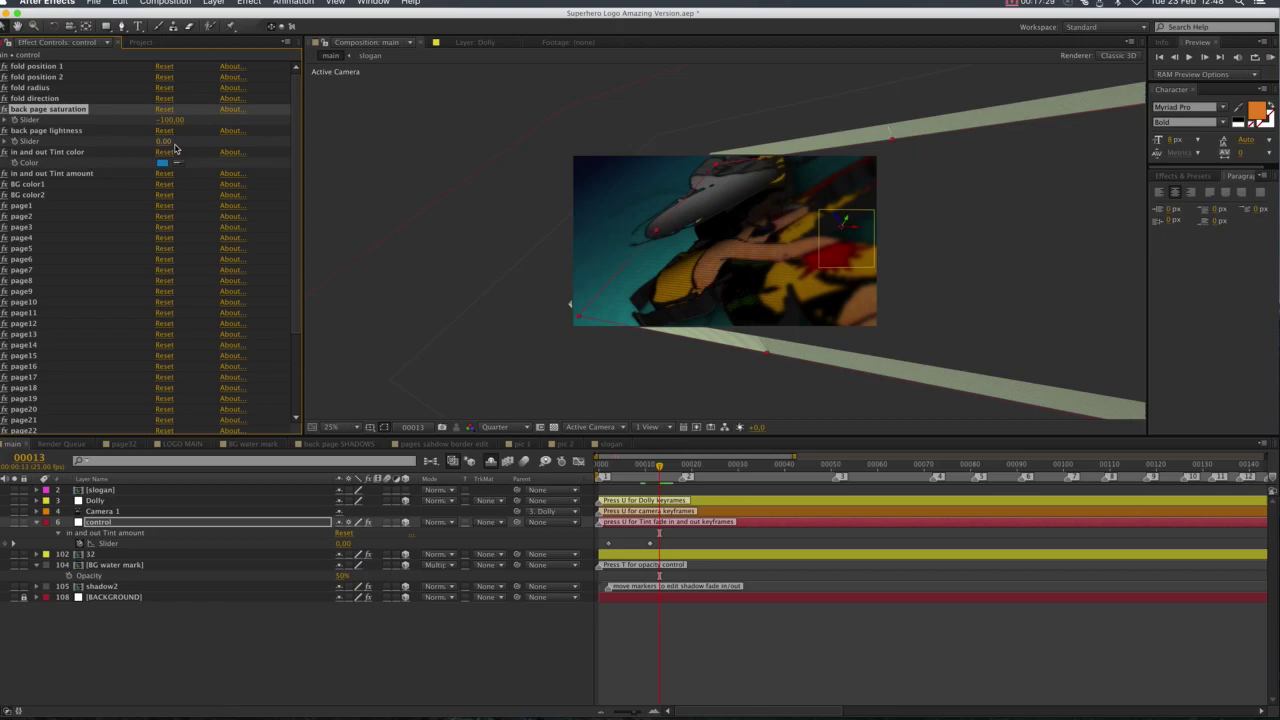
click(162, 141)
text(40)
key(Return)
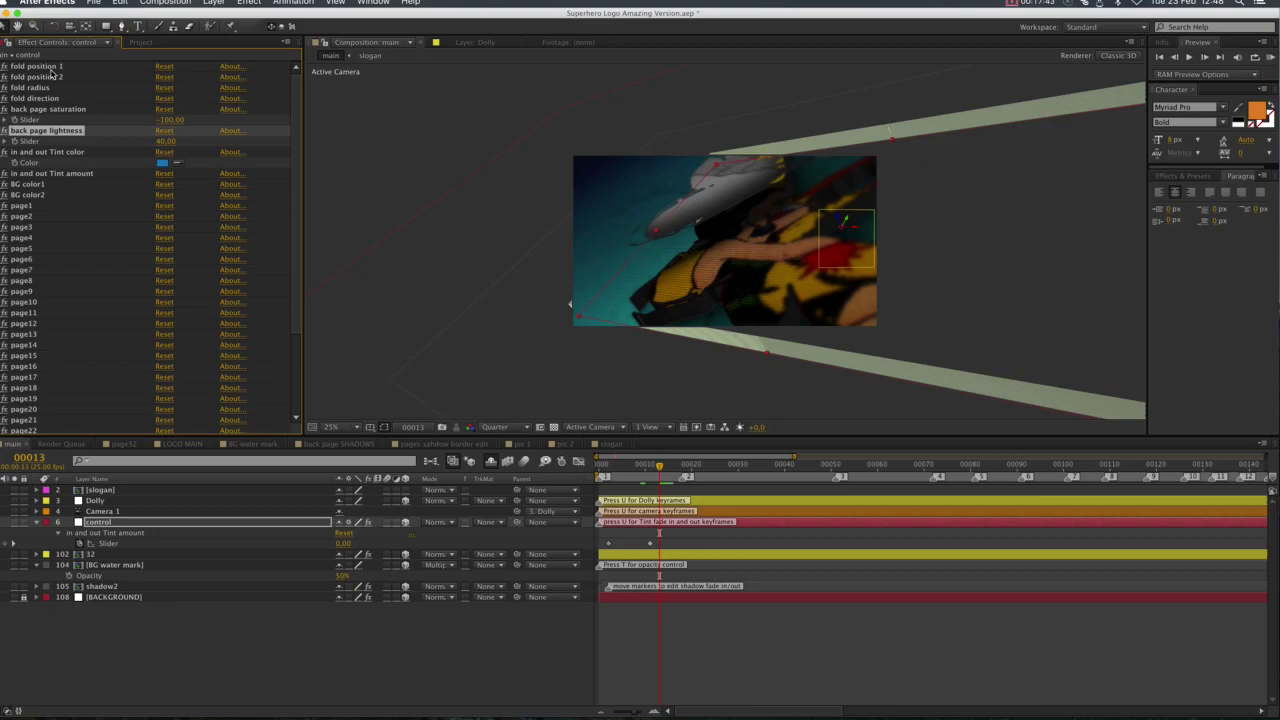
click(325, 195)
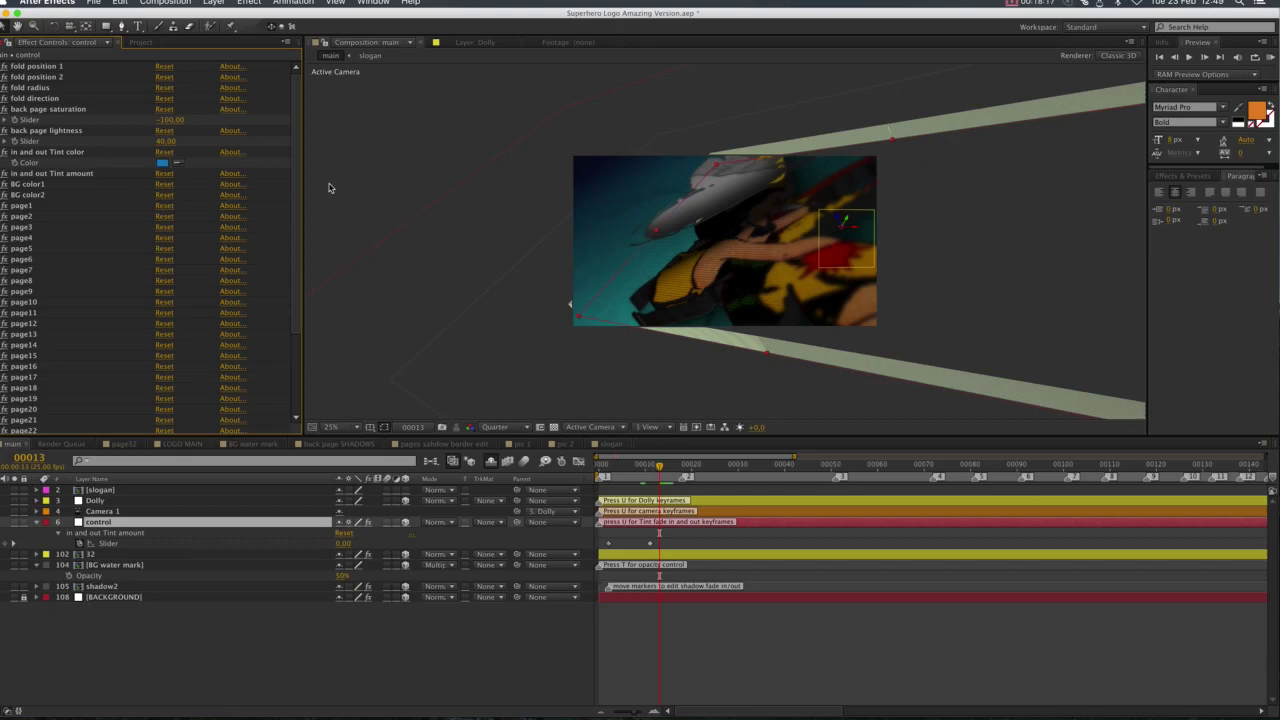
Select the control layer's fold position 1 effect to examine its point in the composition view.
click(35, 67)
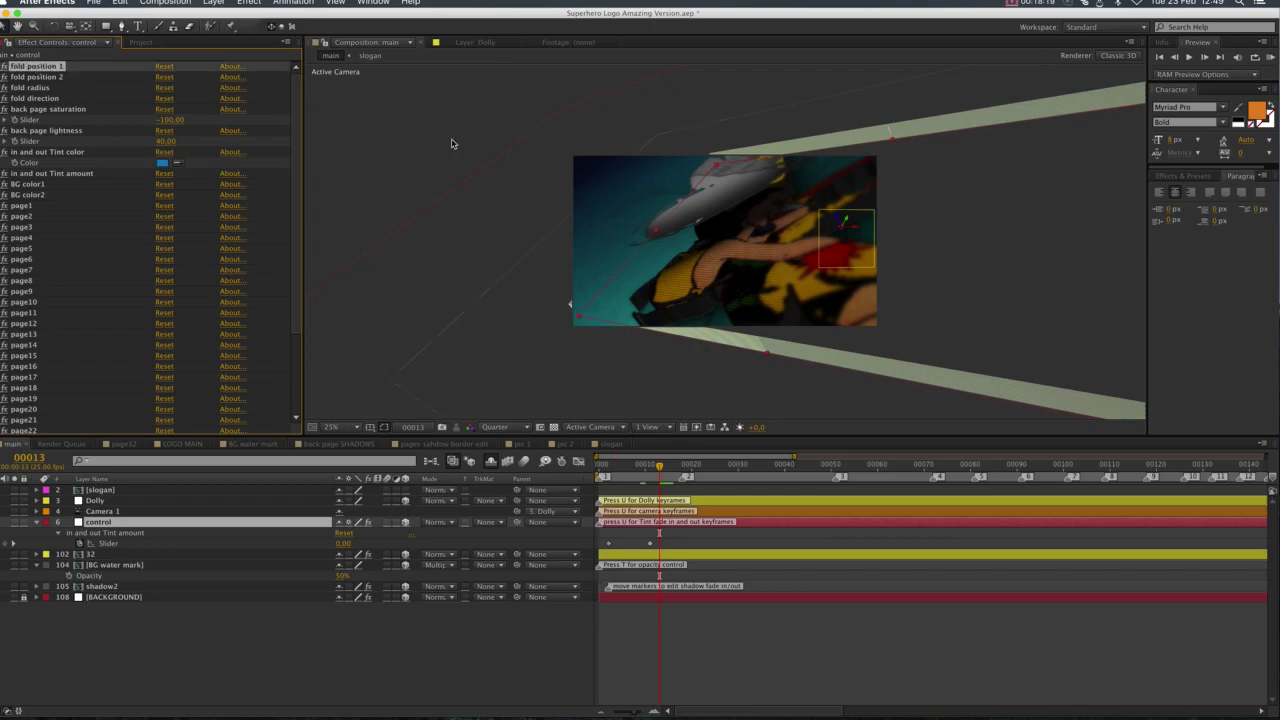
key(Return)
key(Return)
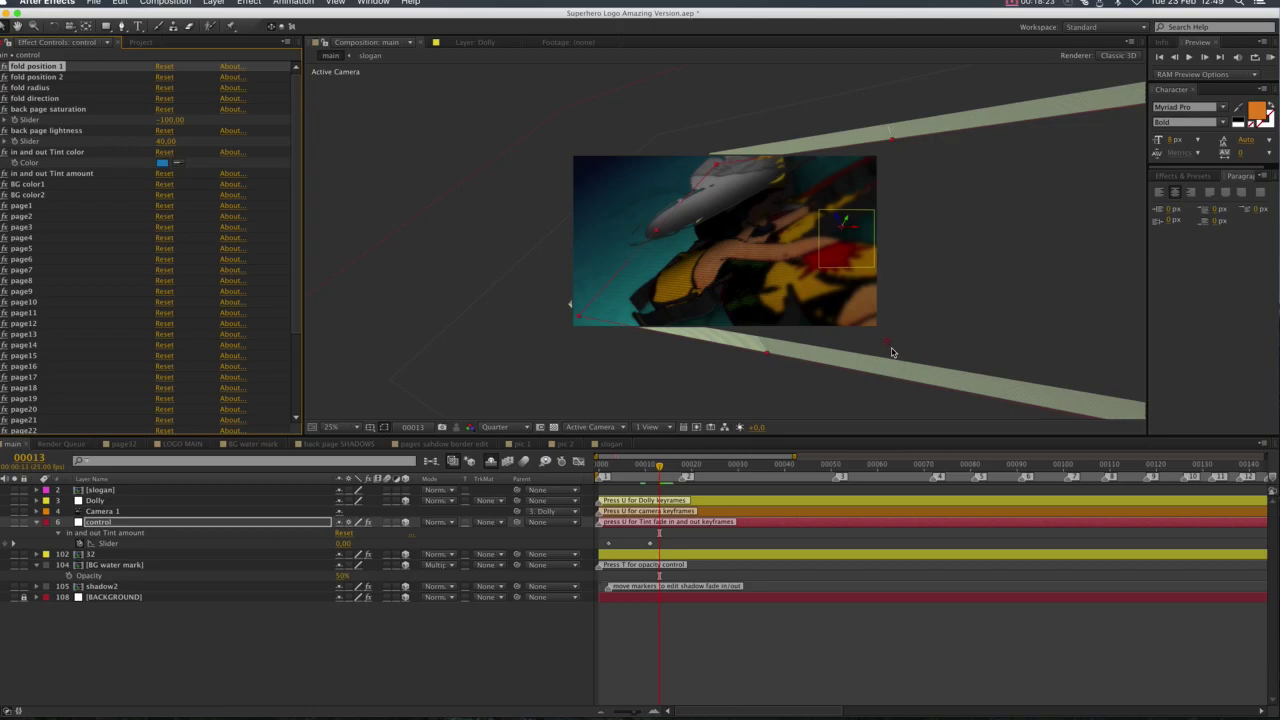
Select the fold position 2 effect and move its point horizontally toward the logo at frame 312.
click(48, 77)
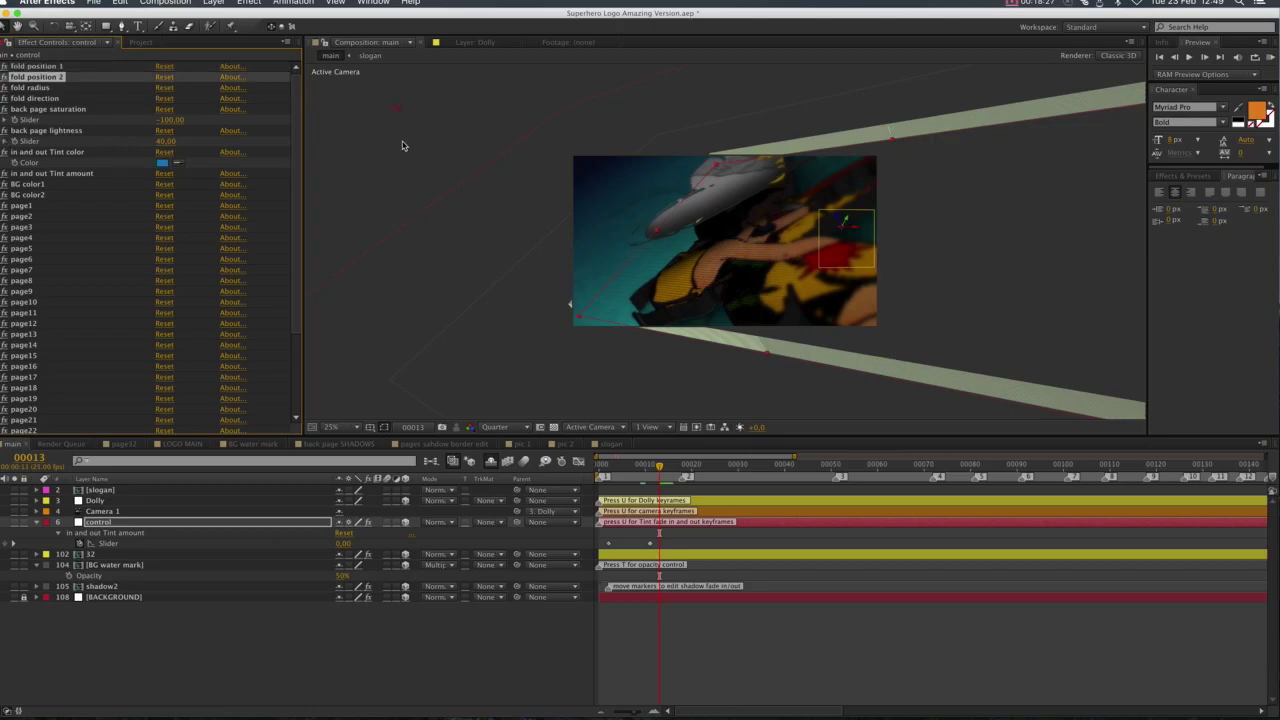
click(617, 713)
click(617, 713)
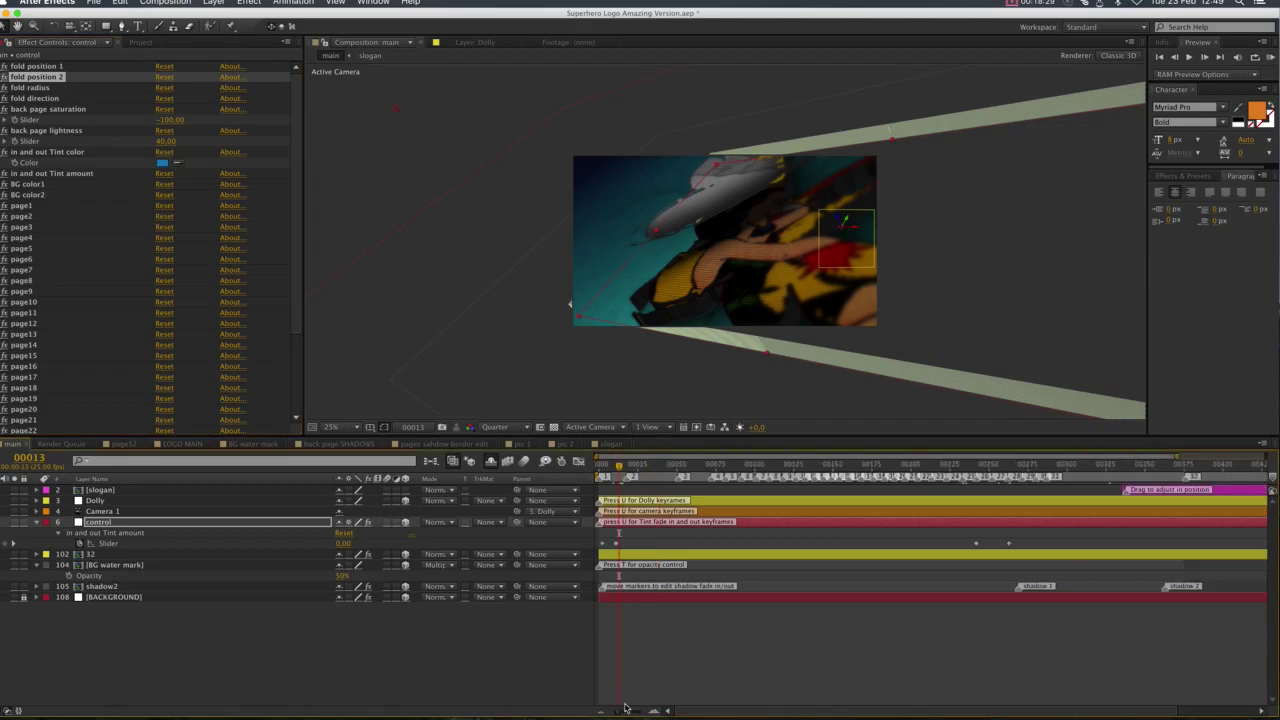
click(1086, 467)
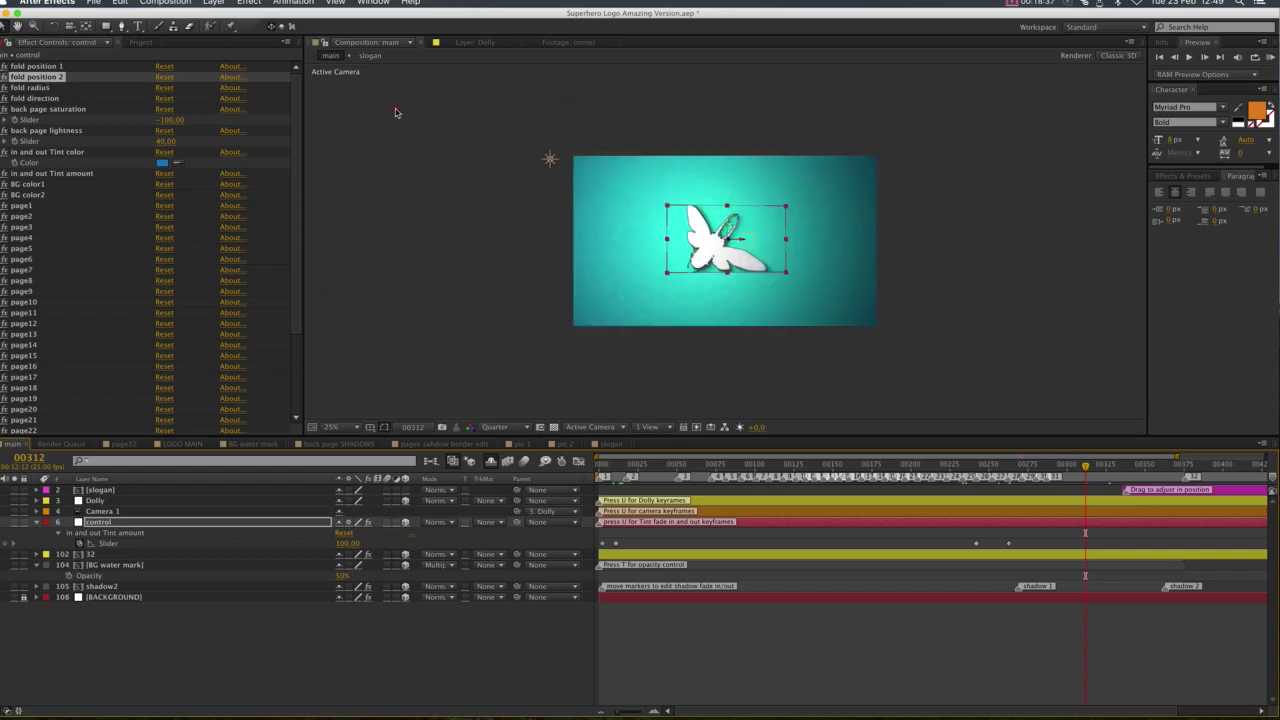
click(627, 177)
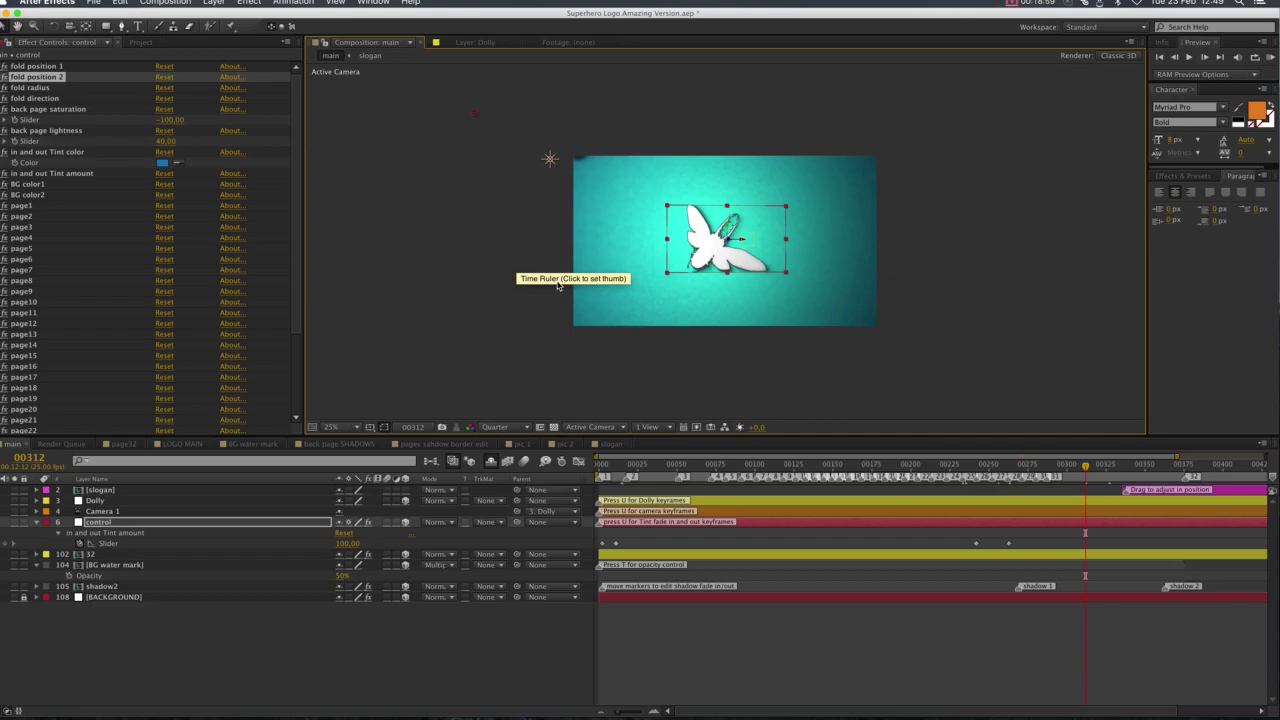
Return to the composition start, collapse the back page saturation and lightness effects, and deselect the control layer.
key(Home)
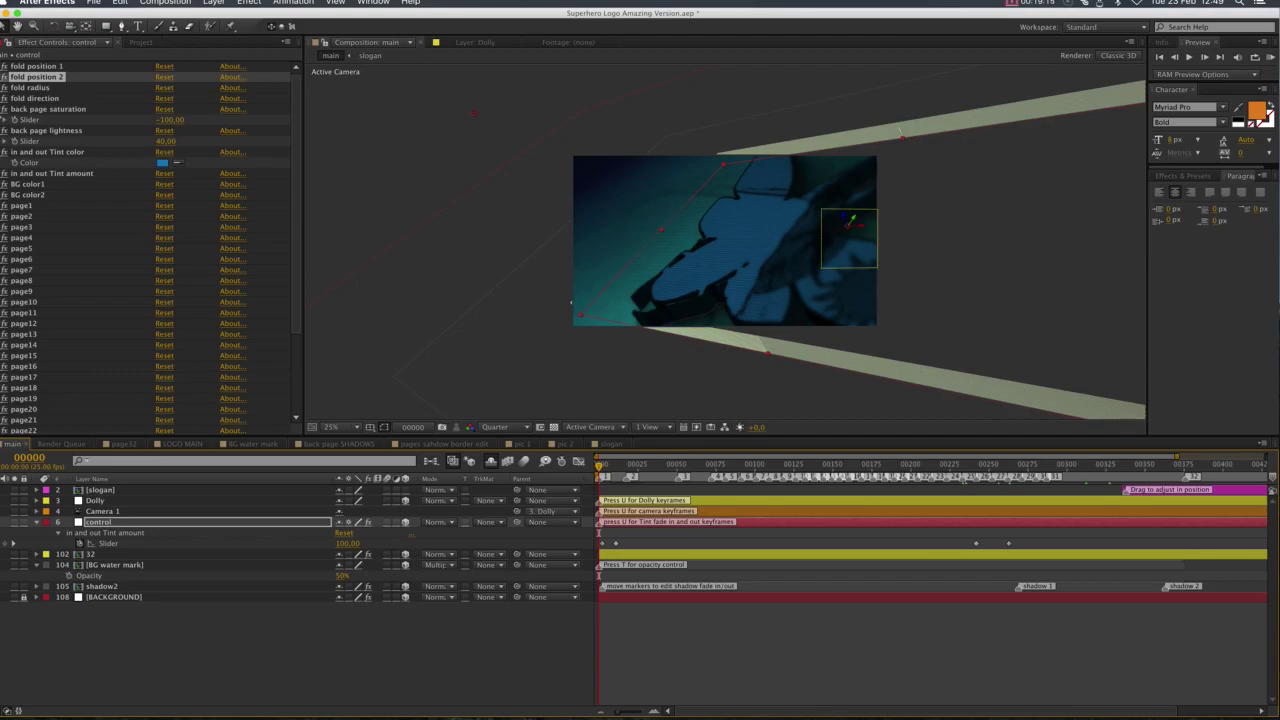
click(4, 109)
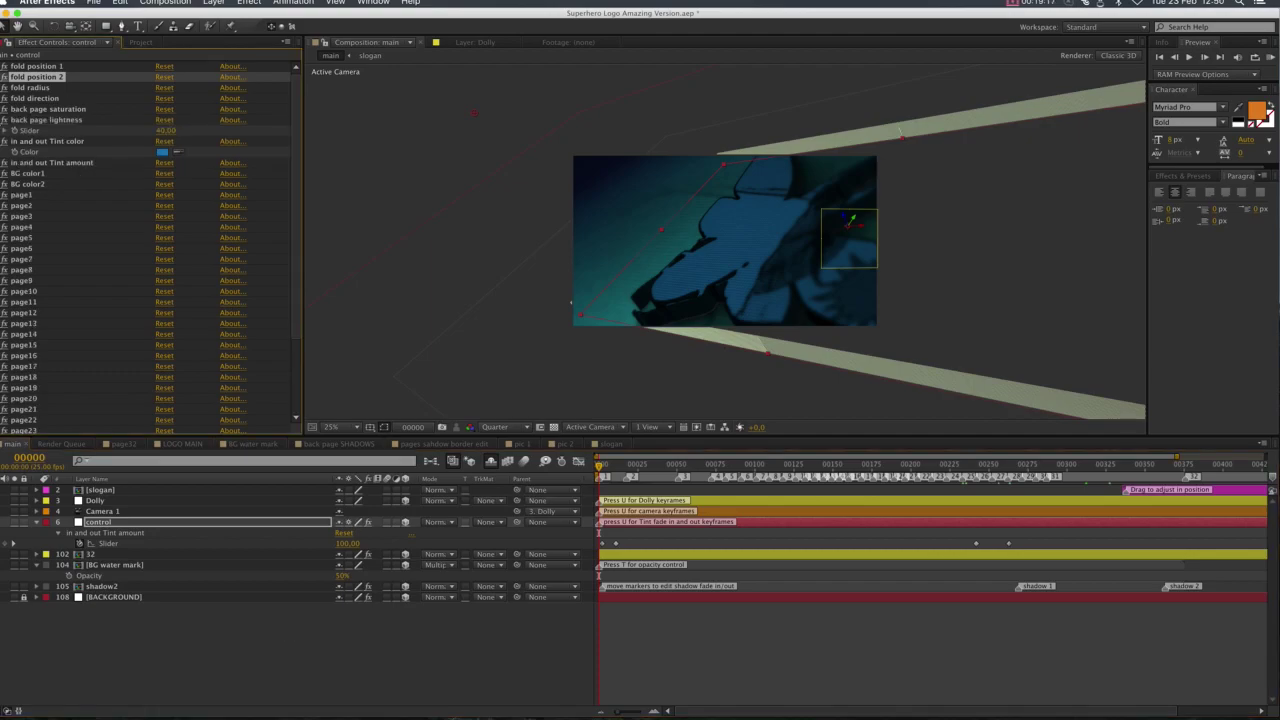
click(4, 119)
click(1, 136)
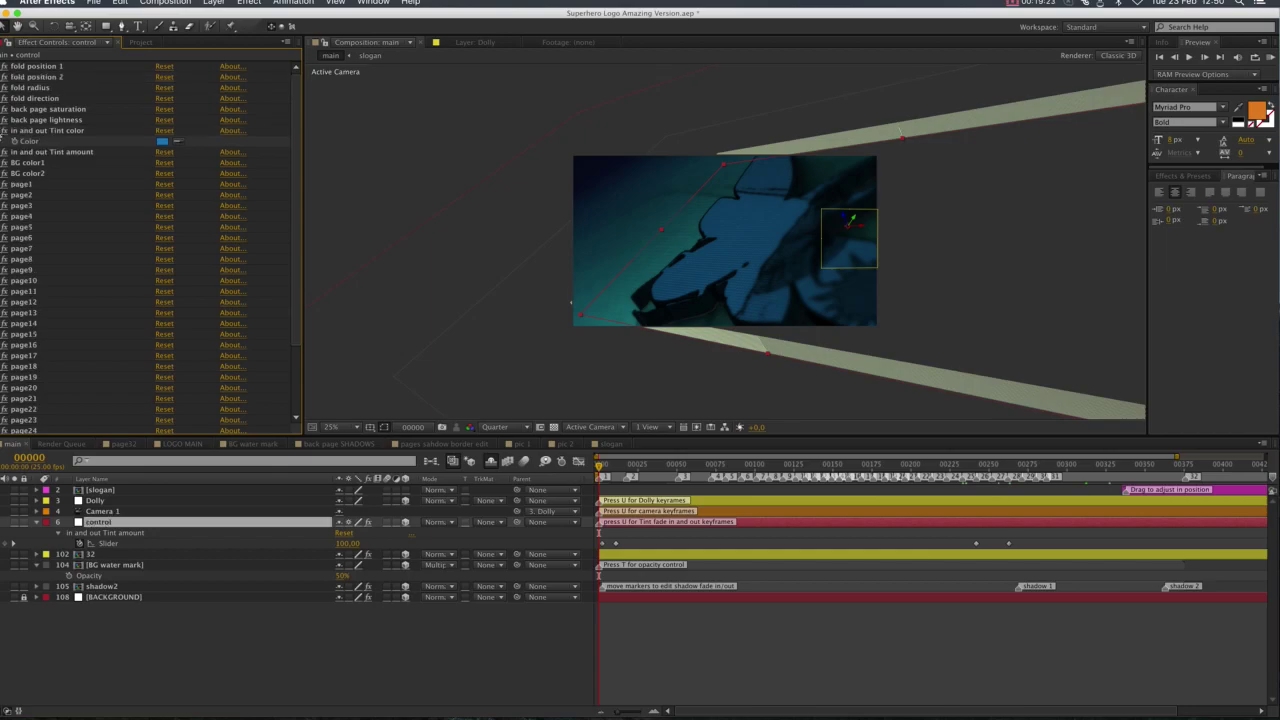
click(367, 672)
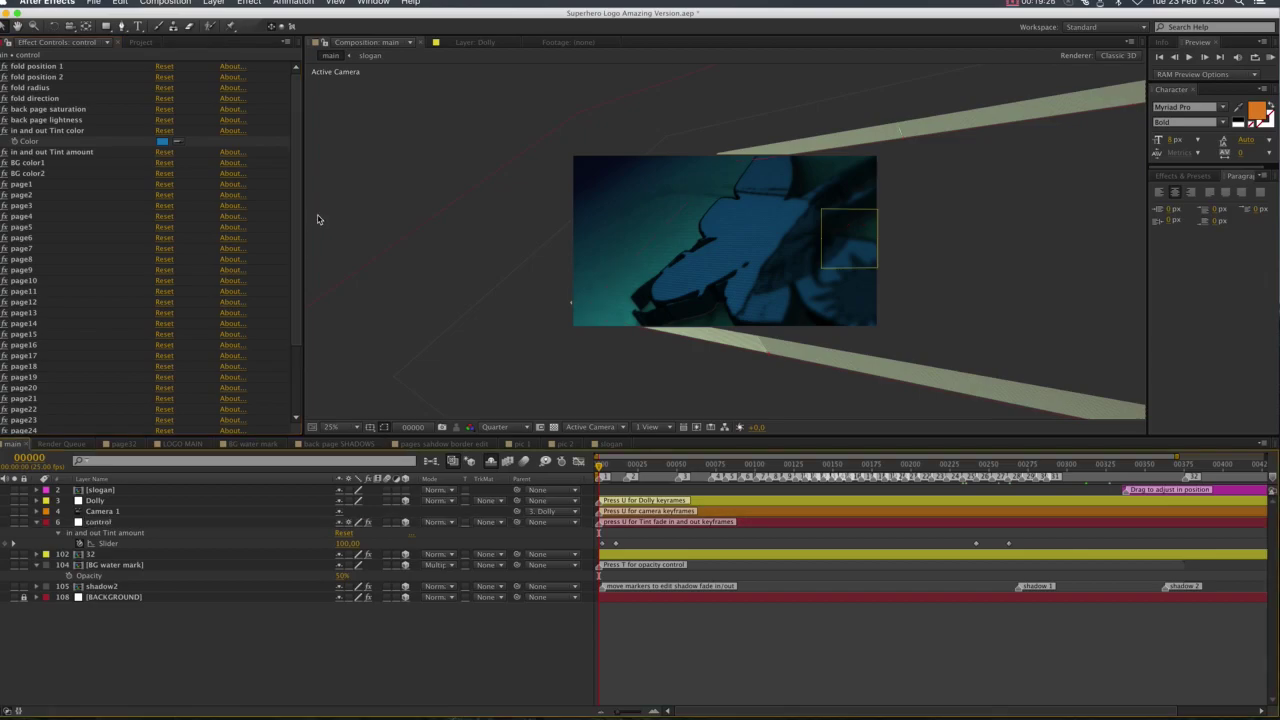
click(166, 3)
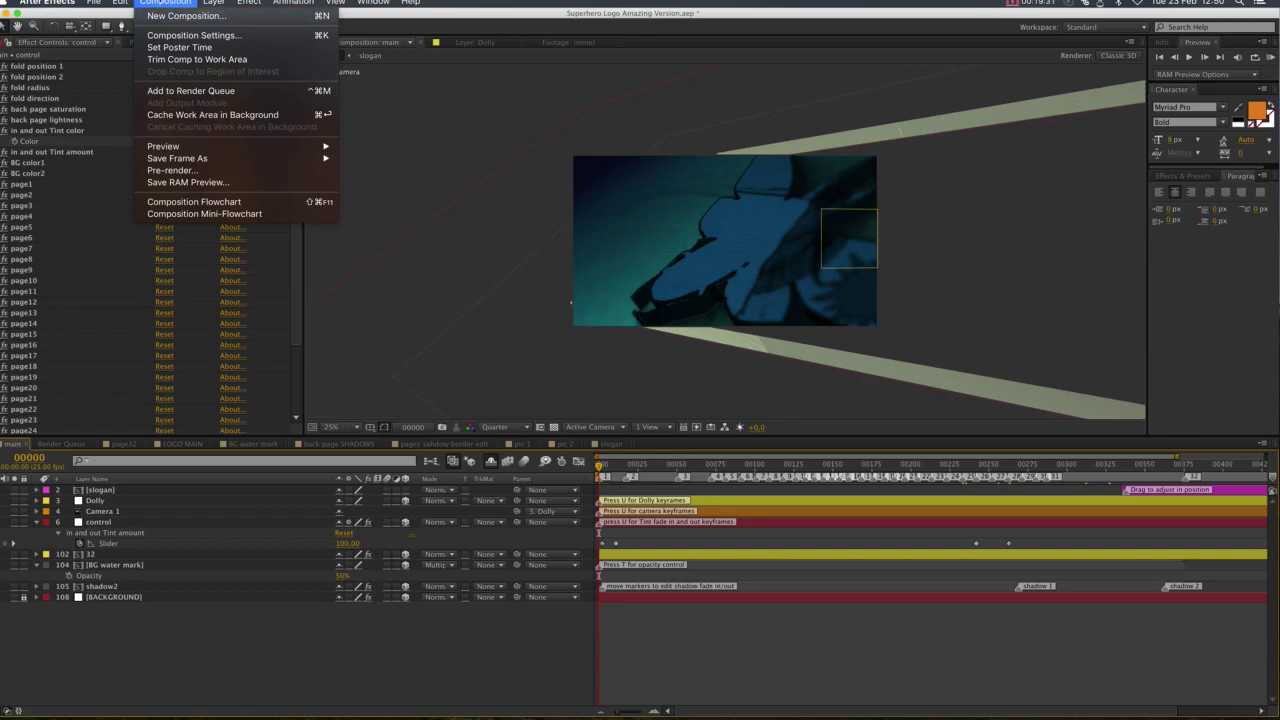
click(342, 642)
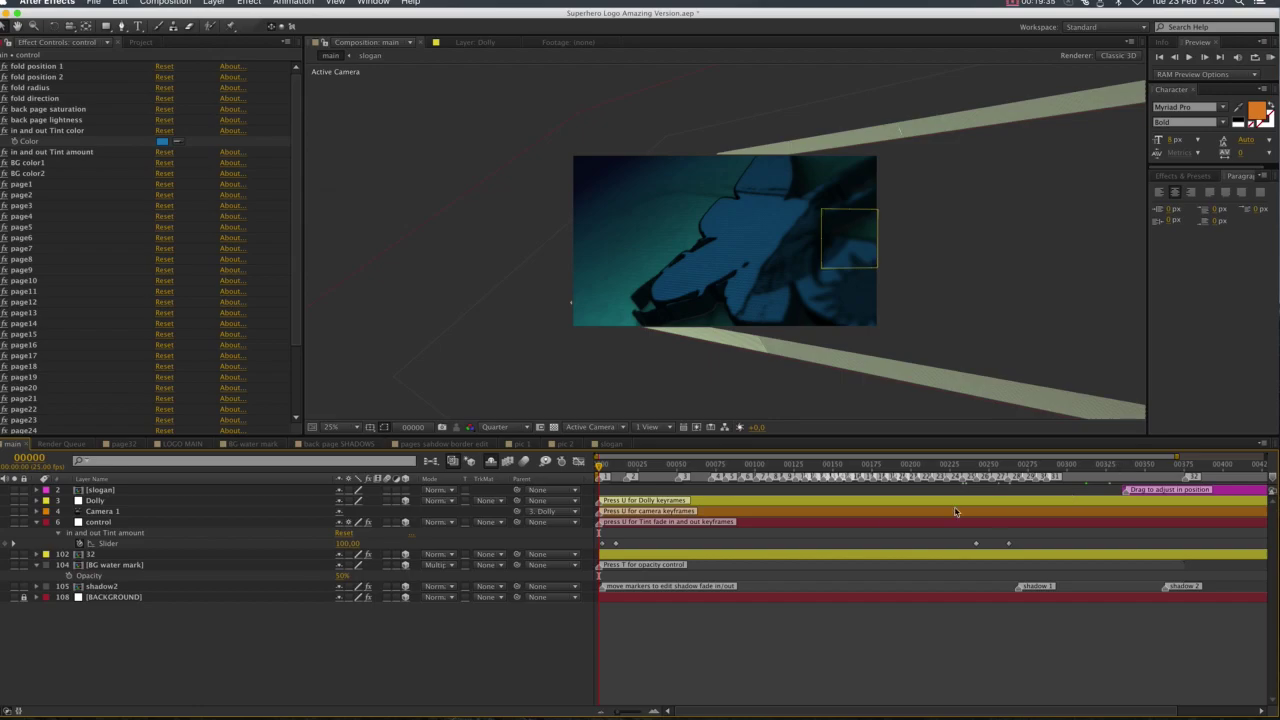
Shift the slogan layer in time and align its in point with the playhead at frame 336.
click(1156, 491)
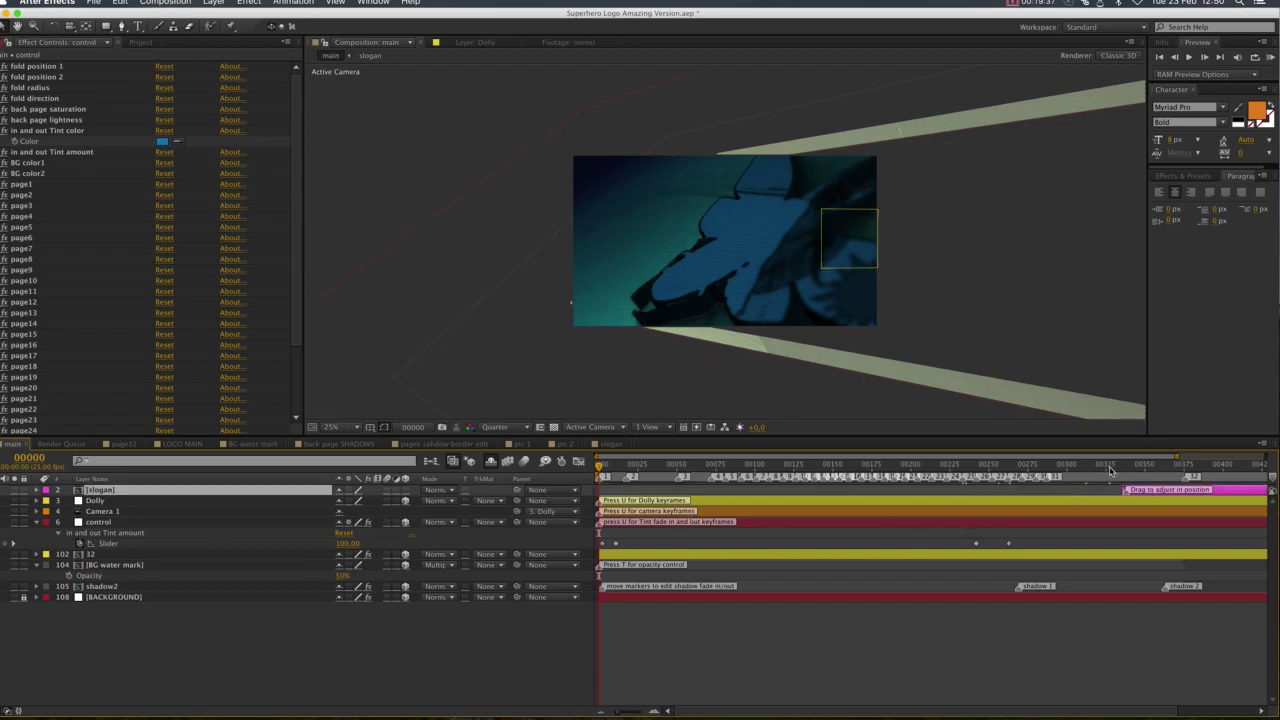
click(1121, 470)
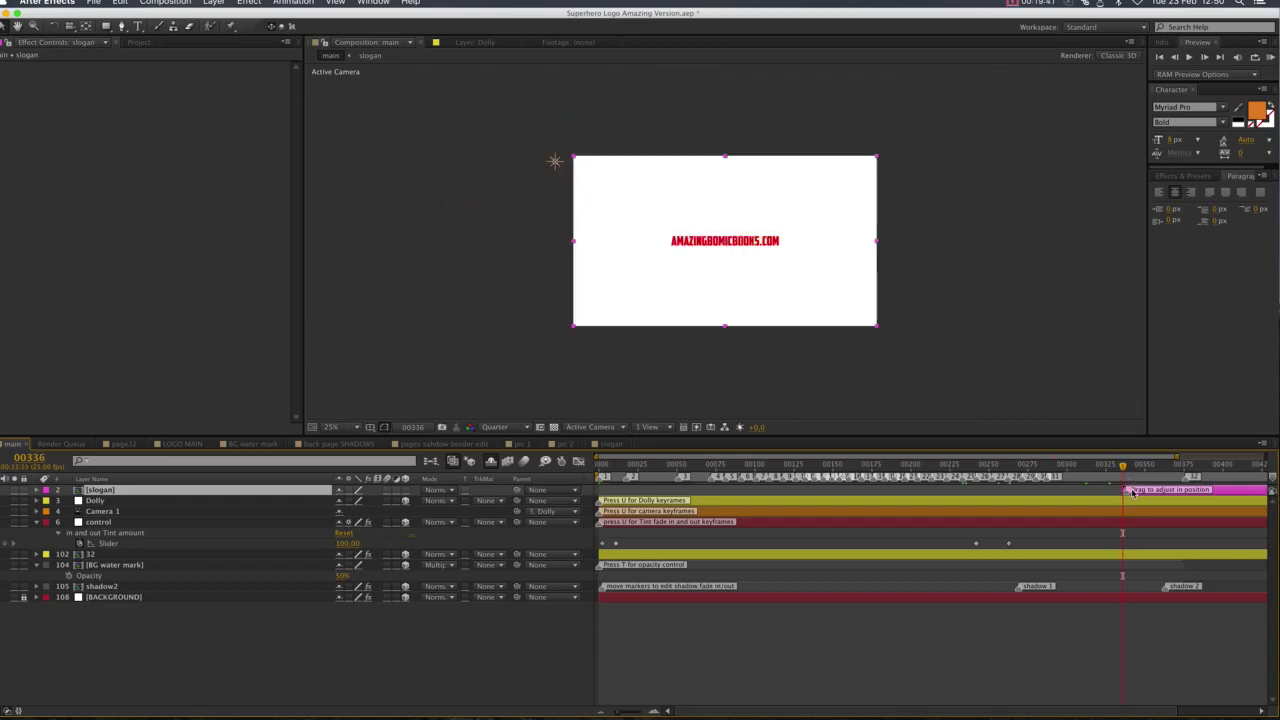
mouse_move(1139, 492)
mouse_down()
mouse_move(1091, 492)
mouse_move(1272, 497)
mouse_move(1155, 492)
mouse_up()
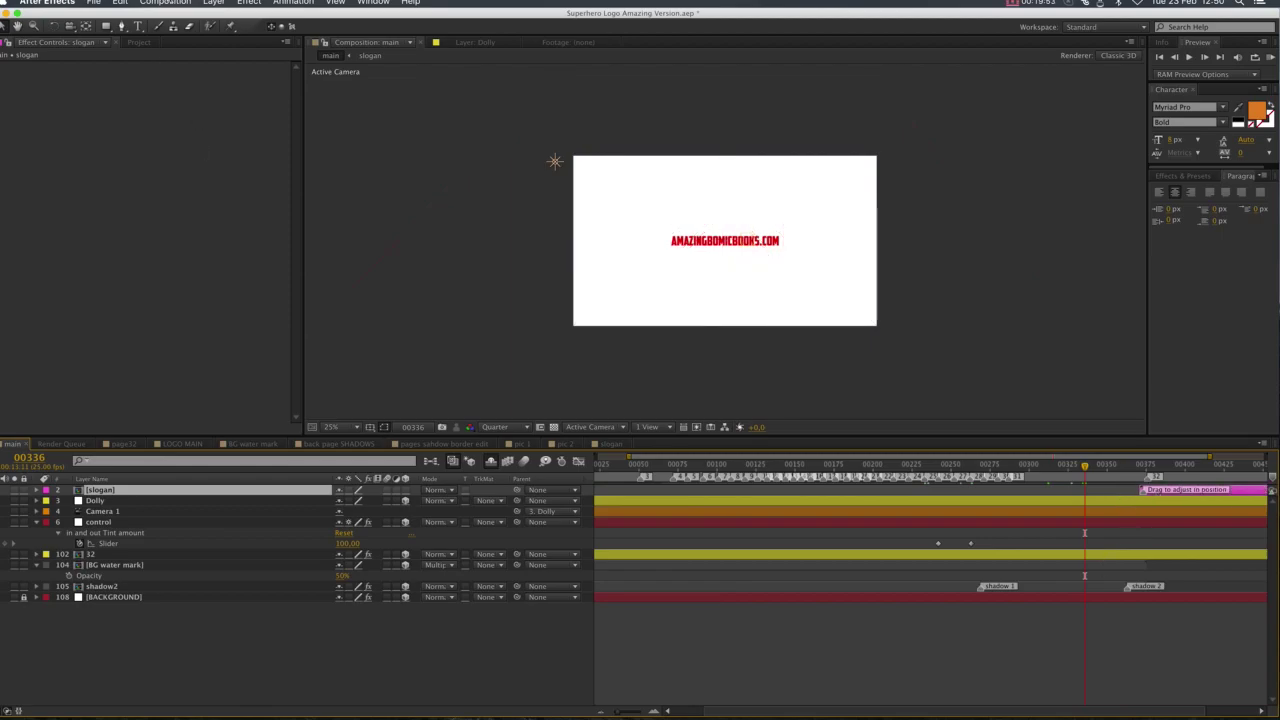
key(bracketleft)
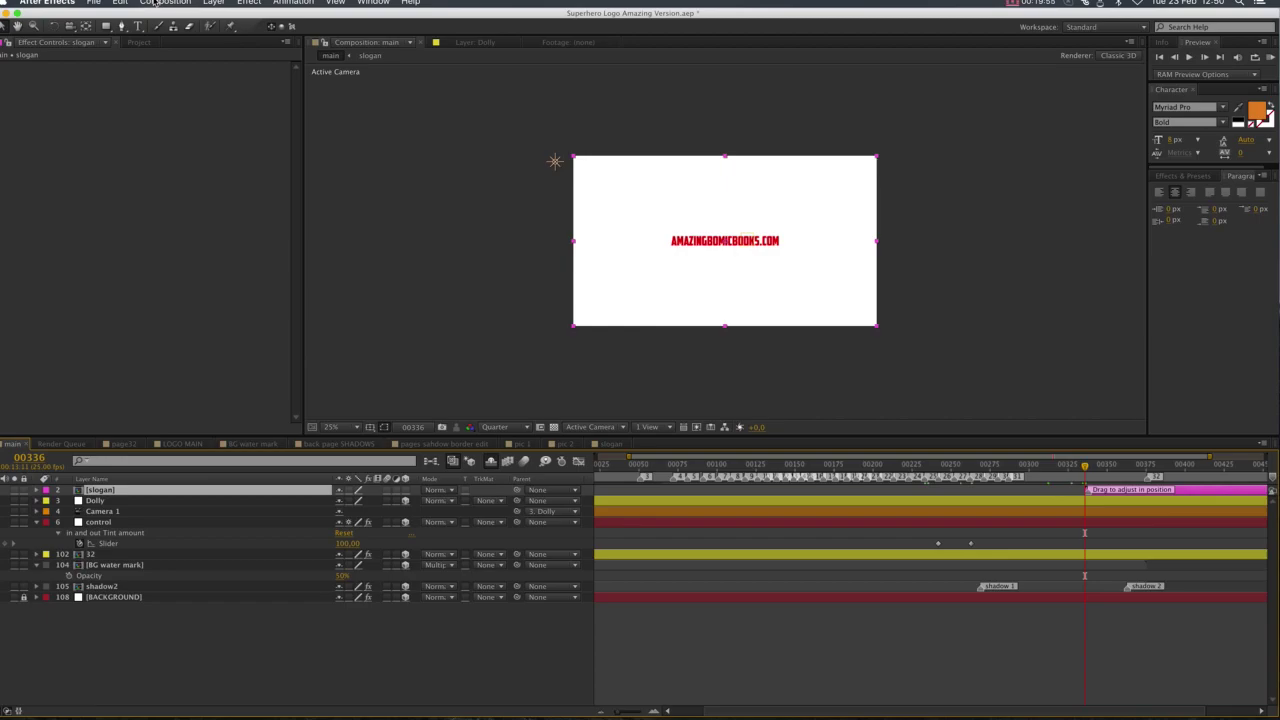
Deselect the slogan layer and add the main composition to the render queue.
click(156, 3)
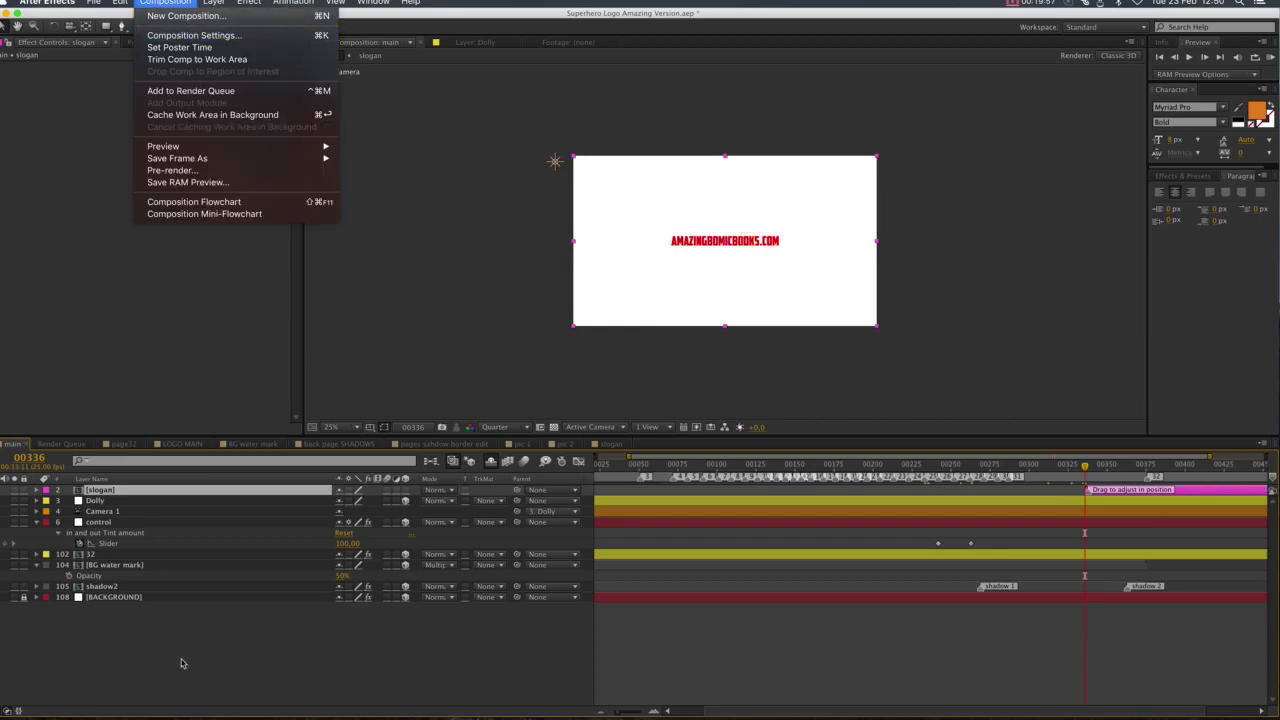
click(143, 656)
click(141, 655)
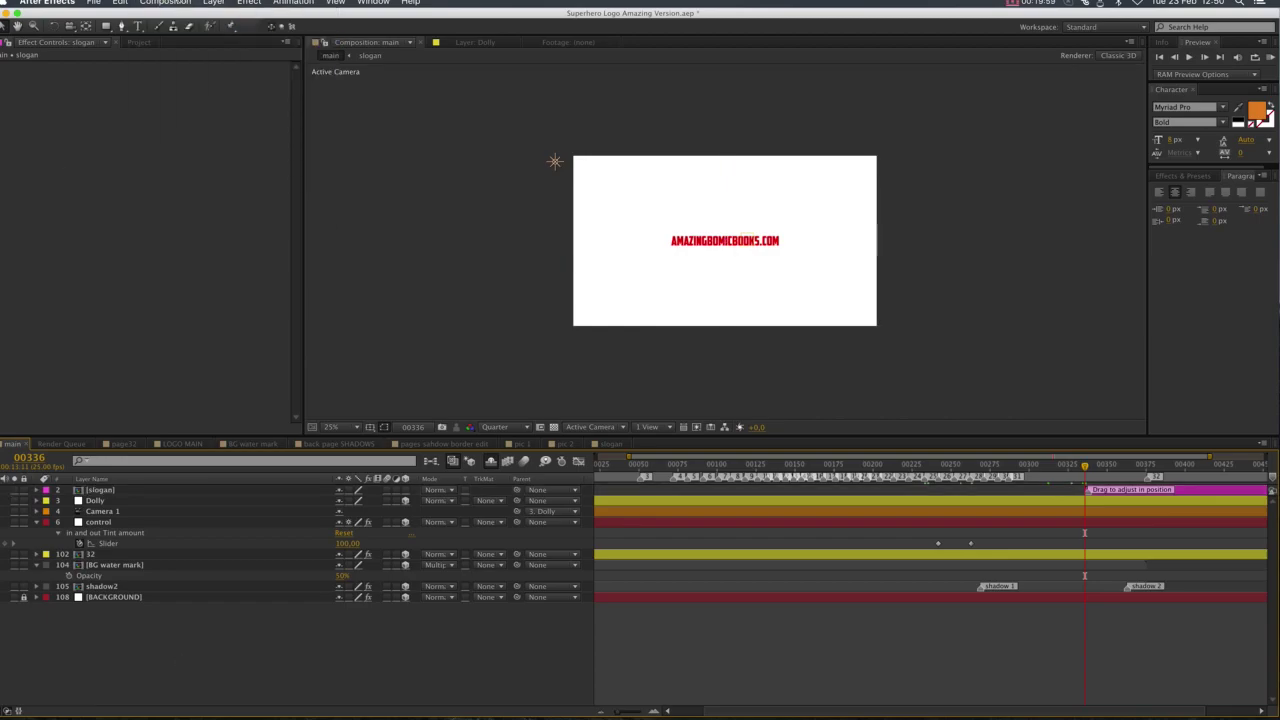
click(165, 2)
click(190, 93)
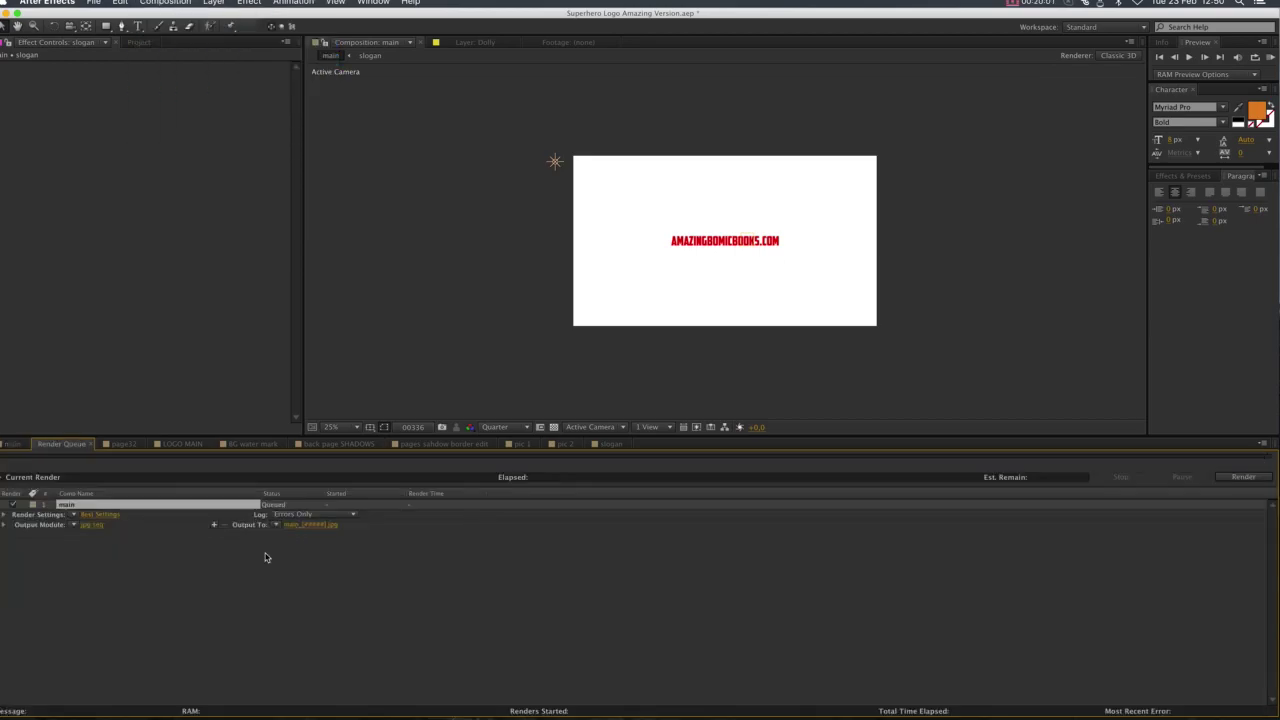
Set the render's output module to QuickTime format with the H.264 codec and enable audio output.
click(95, 525)
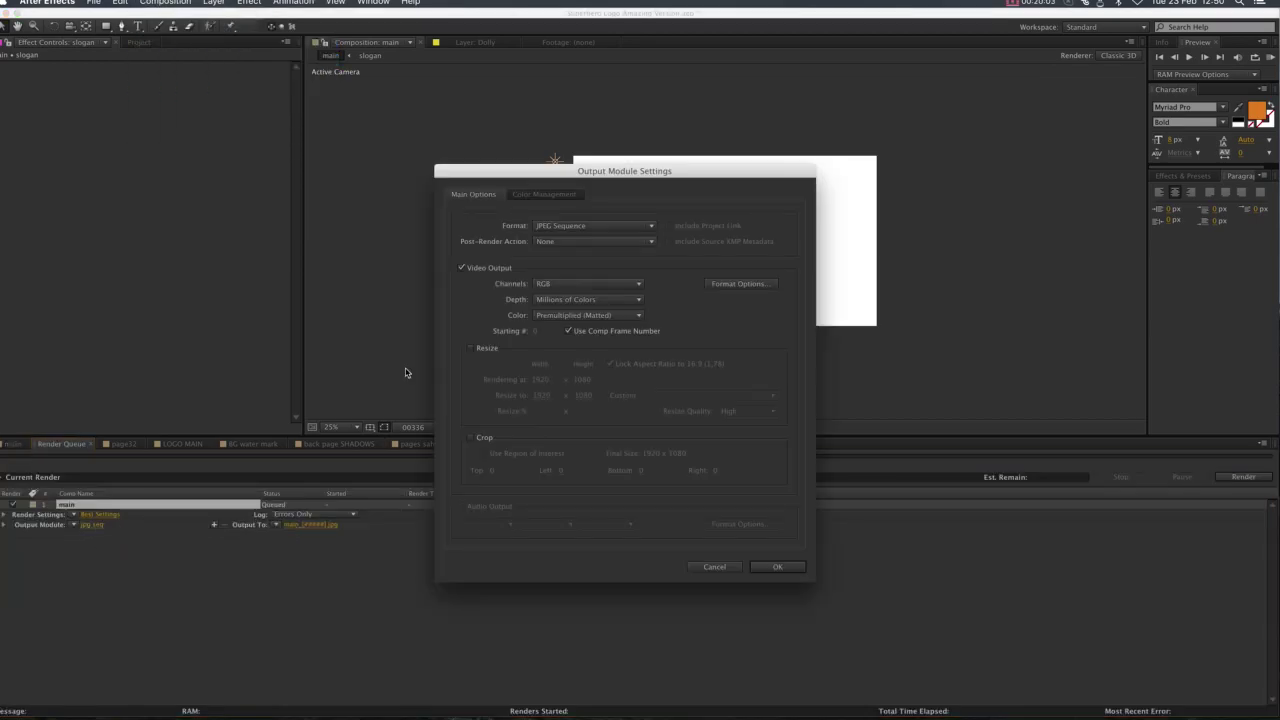
click(638, 229)
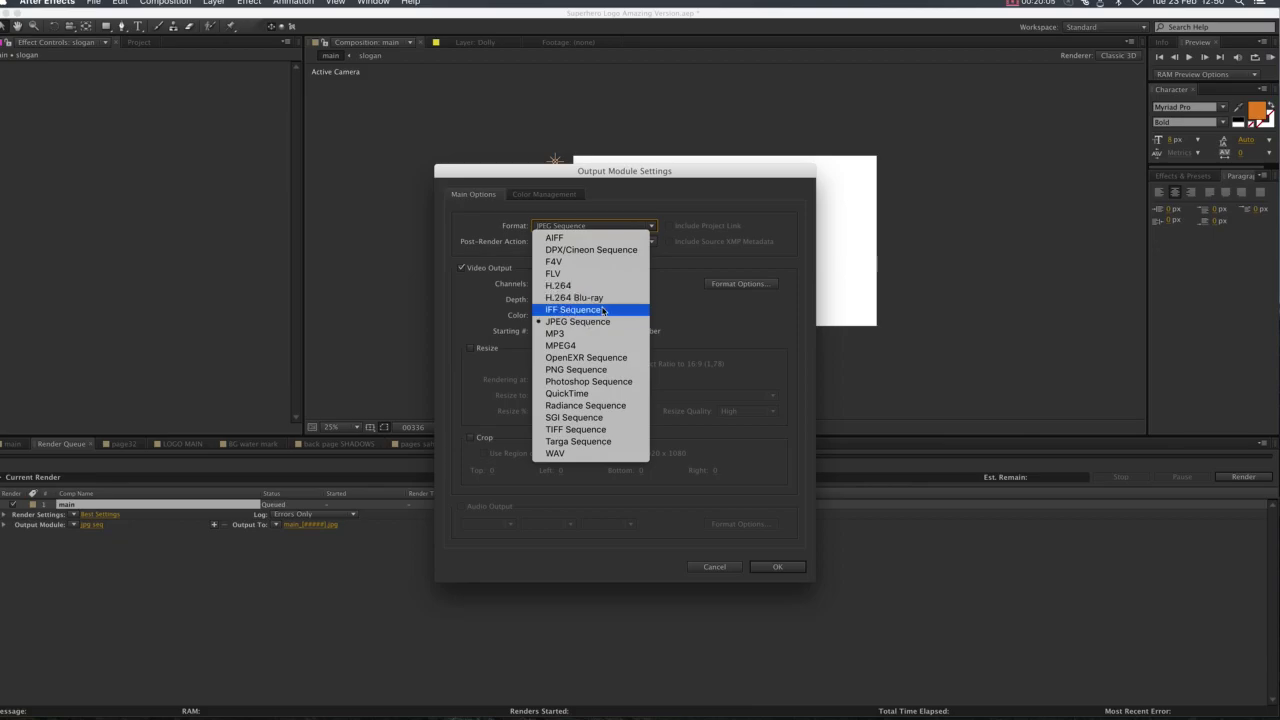
click(603, 396)
click(740, 284)
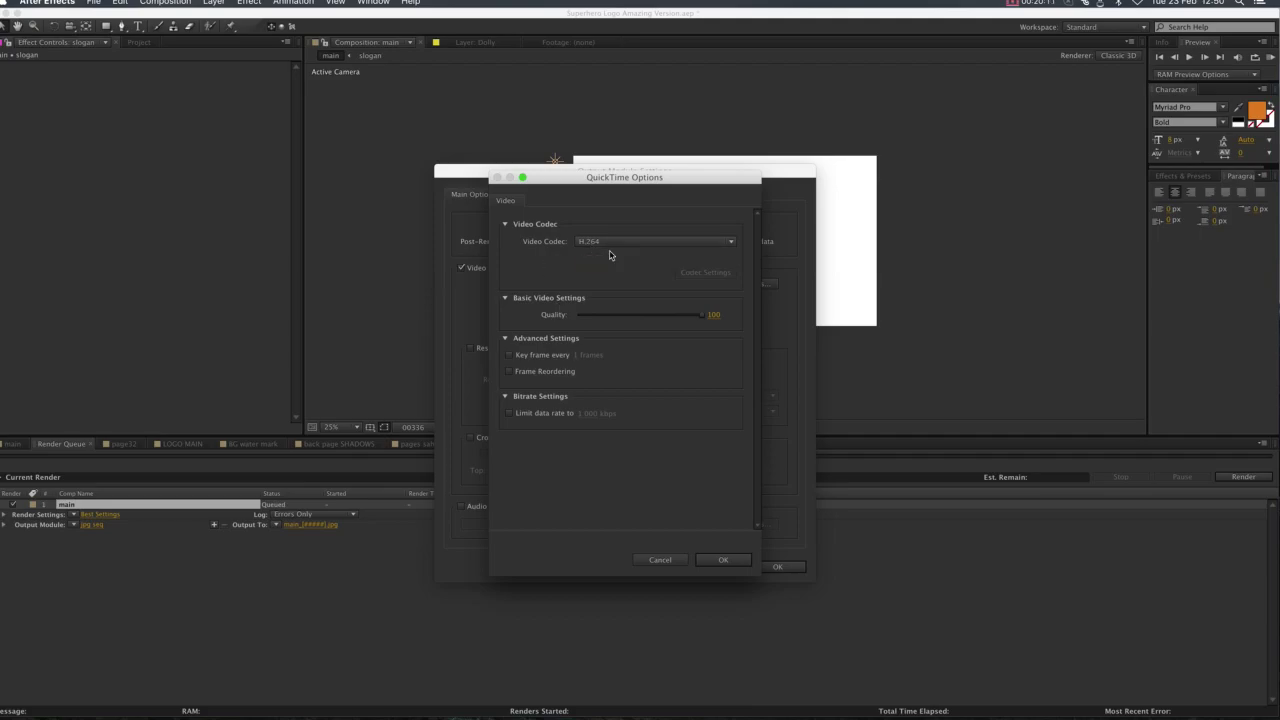
click(723, 560)
click(461, 506)
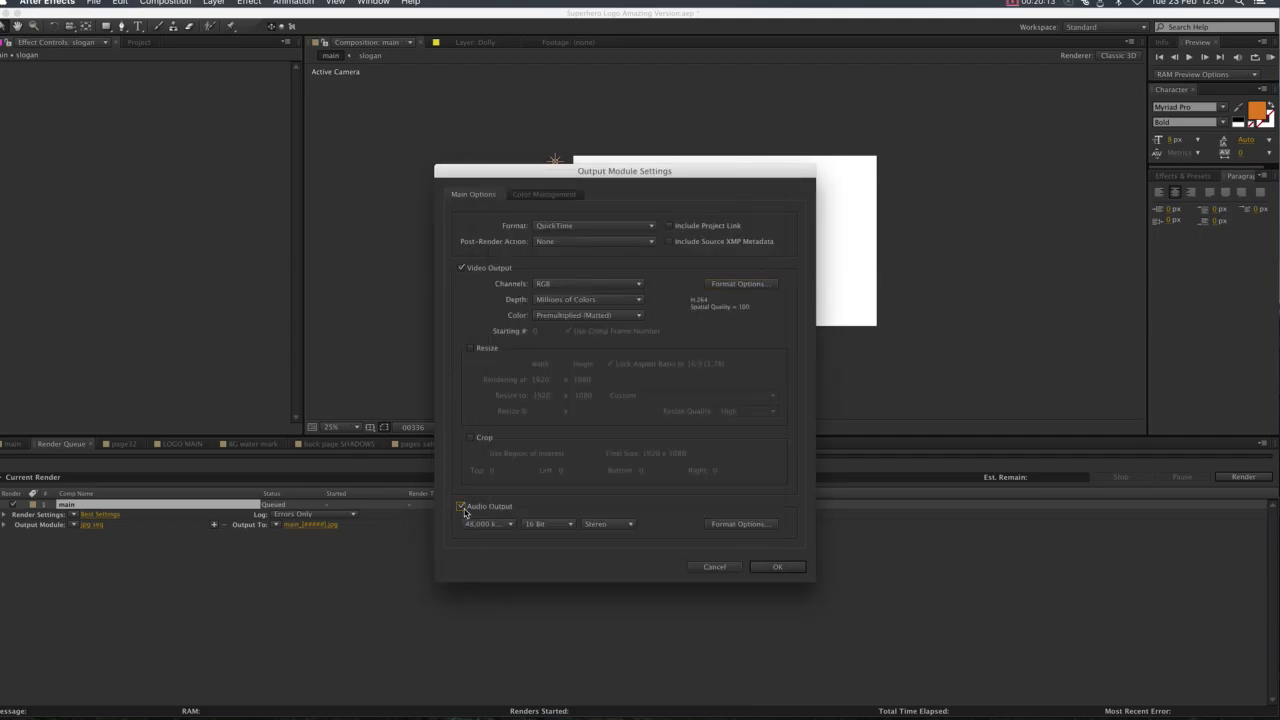
click(777, 567)
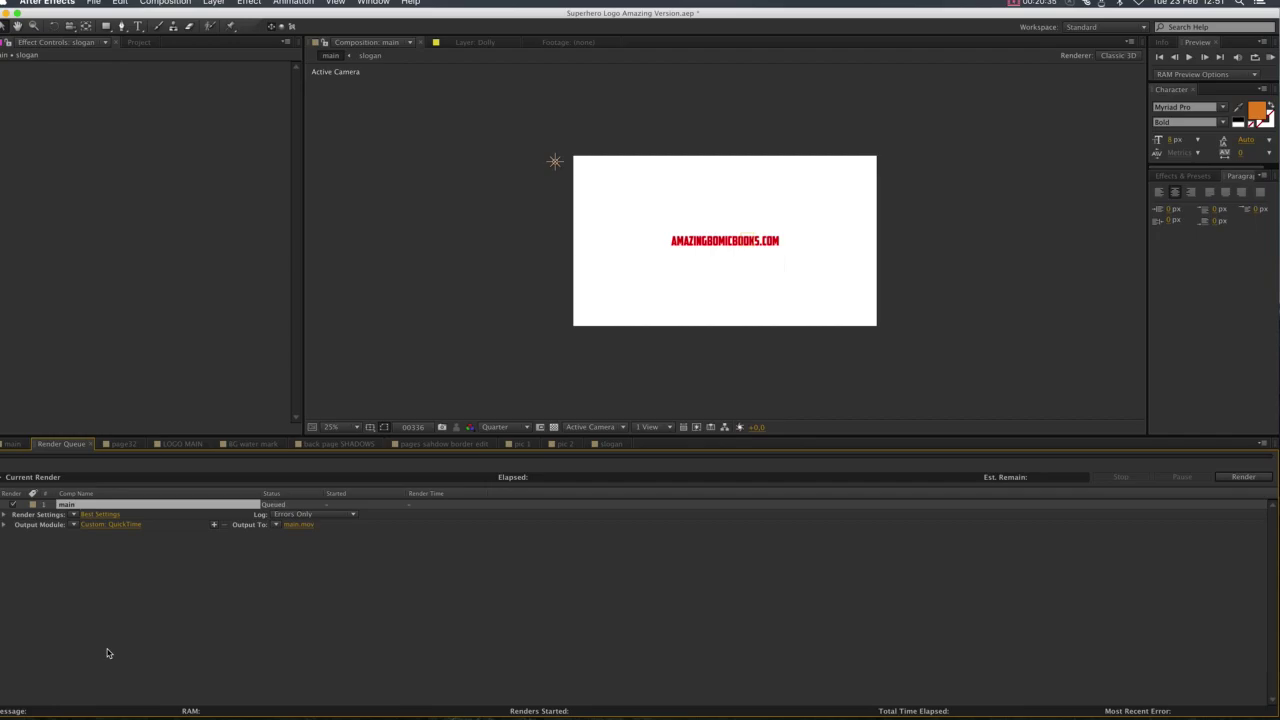
click(1030, 3)
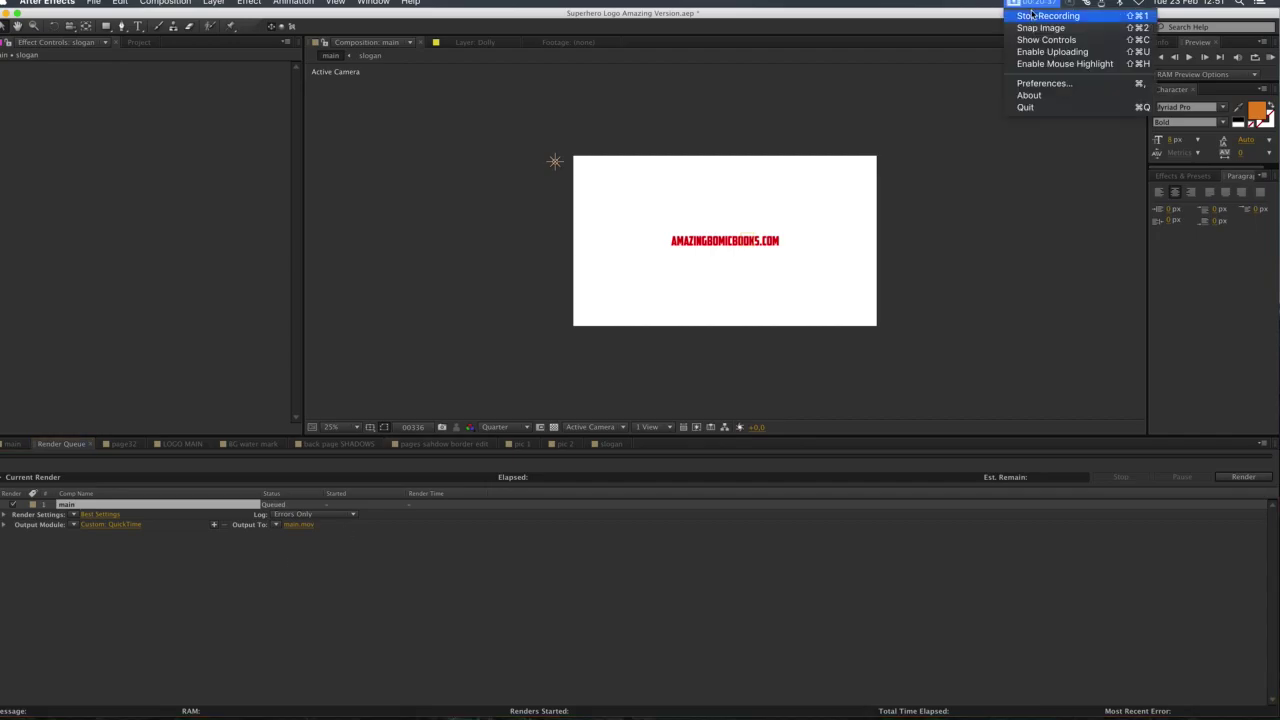